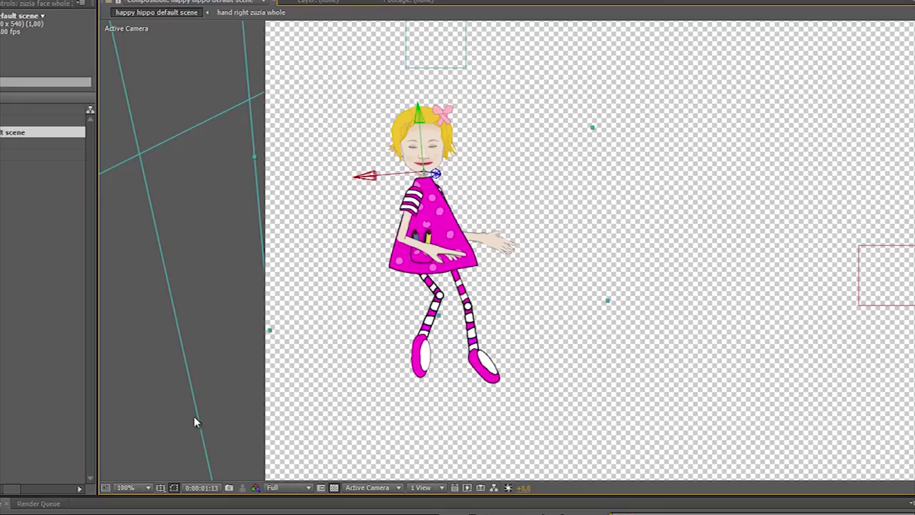
- Inspect the controls of the girl's whole face and right hand in the happy hippo default scene composition
{"action": "left_click", "coordinate": [193, 416]}
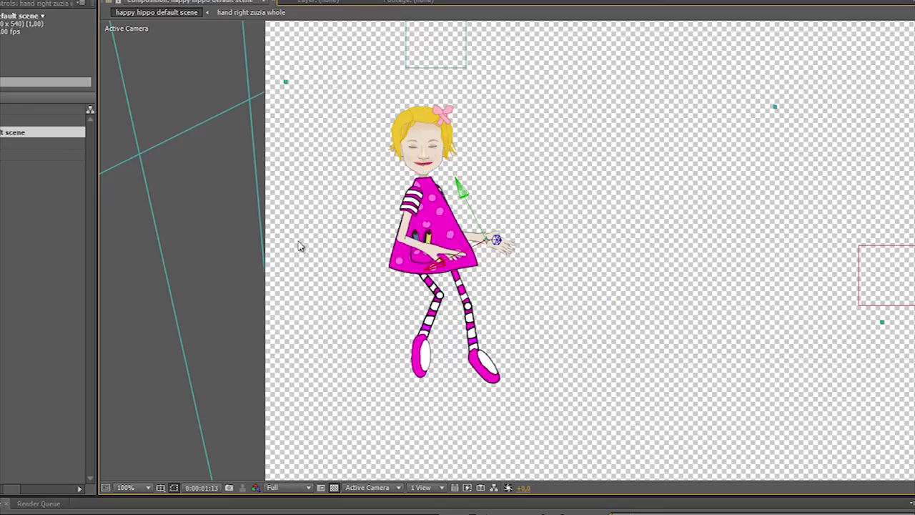
{"action": "scroll", "coordinate": [309, 240], "scroll_direction": "up", "scroll_amount": 1}
{"action": "left_click_drag", "start_coordinate": [344, 174], "coordinate": [483, 162]}
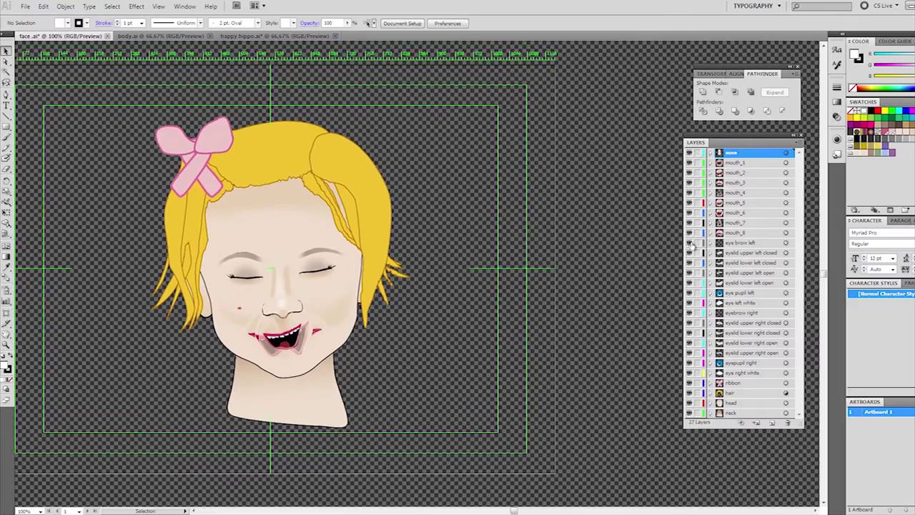
- In face.ai, briefly hide the left eyebrow and closed left eyelid layers to reveal the open eye, and show them again
{"action": "left_click_drag", "start_coordinate": [691, 245], "coordinate": [689, 283]}
{"action": "left_click", "coordinate": [689, 274]}
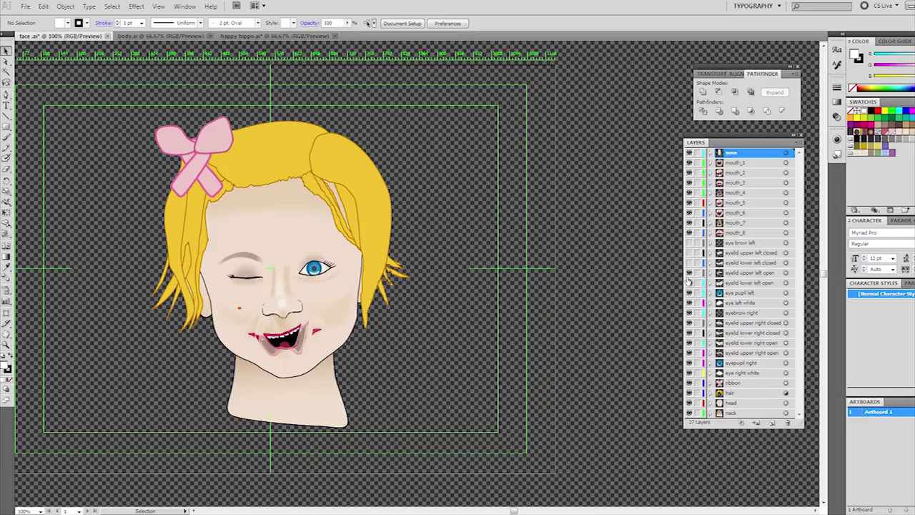
{"action": "left_click", "coordinate": [694, 245]}
{"action": "left_click", "coordinate": [689, 243]}
{"action": "left_click", "coordinate": [689, 253]}
- Go through the separate mouth layers of the face, from mouth_1 onward, down to the left eyebrow layer
{"action": "left_click", "coordinate": [744, 173]}
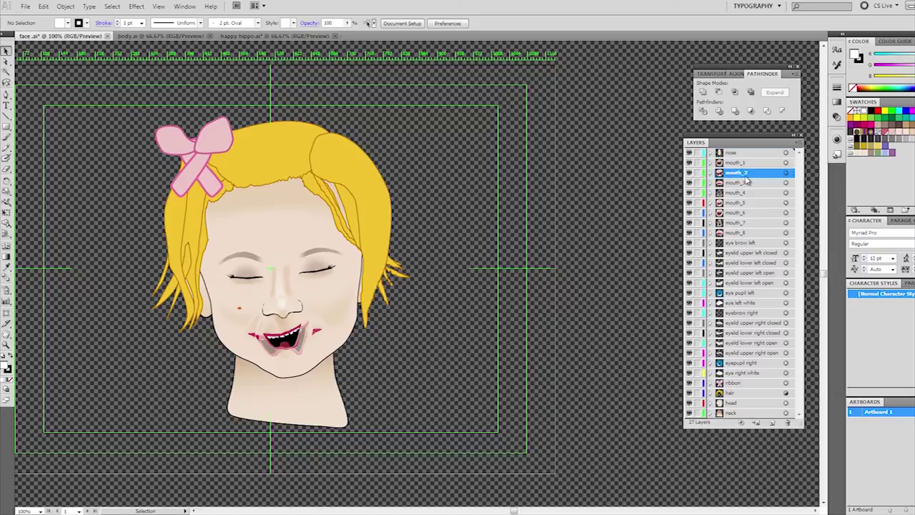
{"action": "left_click", "coordinate": [745, 164]}
{"action": "left_click", "coordinate": [749, 173]}
{"action": "left_click", "coordinate": [752, 183]}
{"action": "left_click", "coordinate": [754, 193]}
{"action": "left_click", "coordinate": [755, 203]}
{"action": "left_click", "coordinate": [755, 213]}
{"action": "left_click", "coordinate": [756, 223]}
{"action": "left_click", "coordinate": [756, 243]}
- Check the nose and hair layers by briefly hiding and restoring each one
{"action": "left_click", "coordinate": [741, 154]}
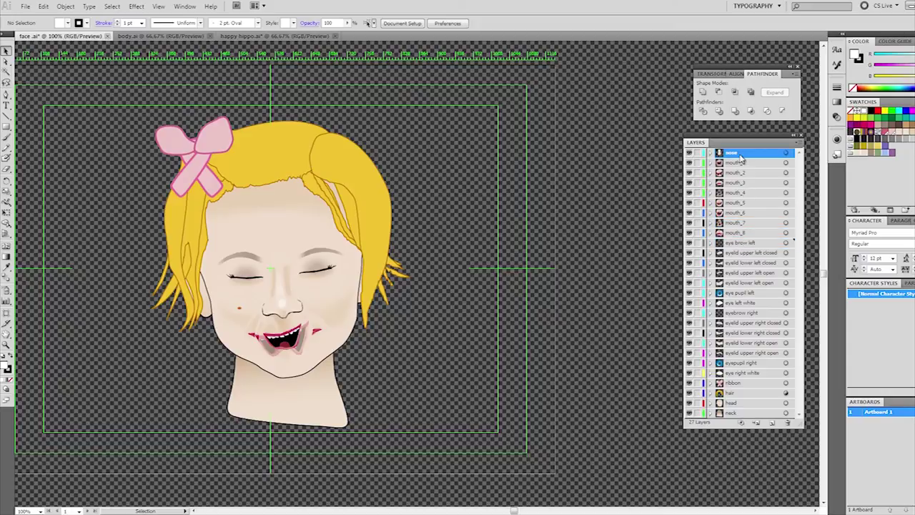
{"action": "left_click", "coordinate": [689, 153]}
{"action": "left_click", "coordinate": [689, 154]}
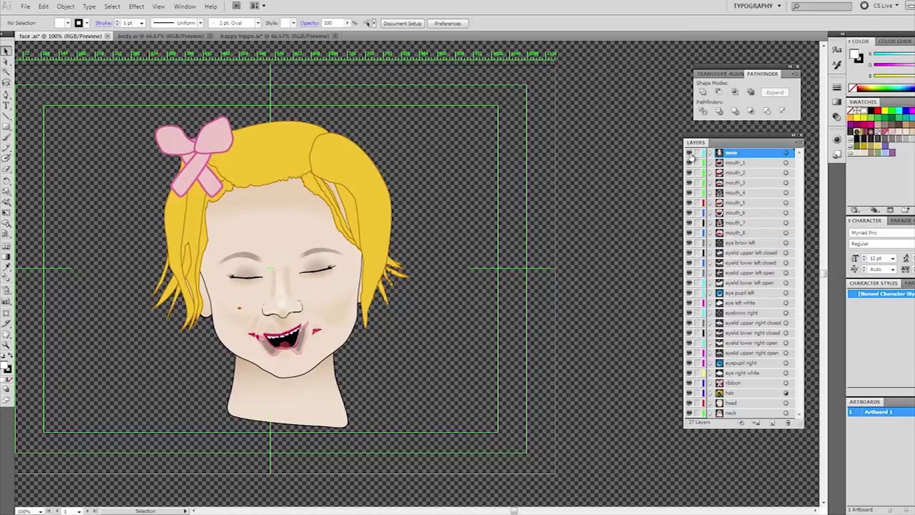
{"action": "left_click", "coordinate": [689, 392]}
{"action": "left_click", "coordinate": [689, 393]}
- In body.ai, inspect the separate hand drawings by toggling the visibility of layers hand_1, hand_2 and hand_3
{"action": "left_click", "coordinate": [161, 36]}
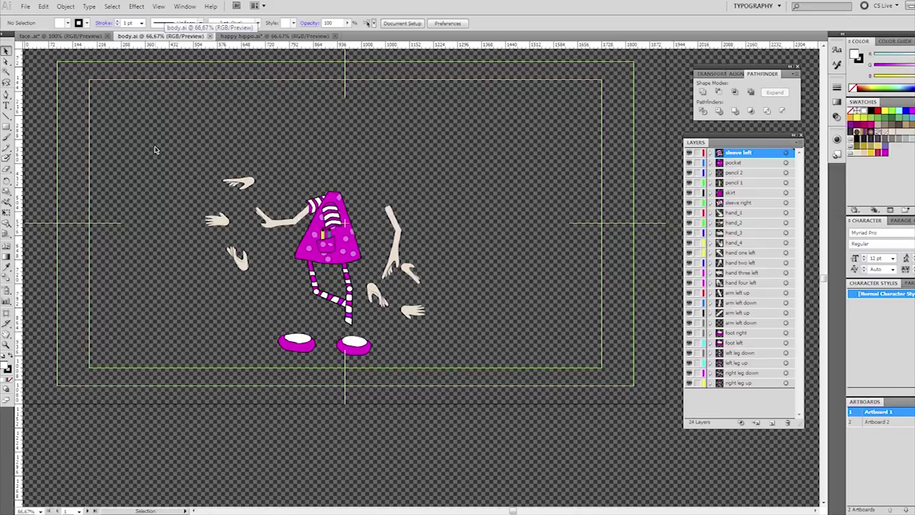
{"action": "key", "text": "z"}
{"action": "left_click_drag", "start_coordinate": [155, 149], "coordinate": [512, 402]}
{"action": "key", "text": "space"}
{"action": "left_click_drag", "start_coordinate": [462, 316], "coordinate": [429, 345]}
{"action": "left_click", "coordinate": [733, 214]}
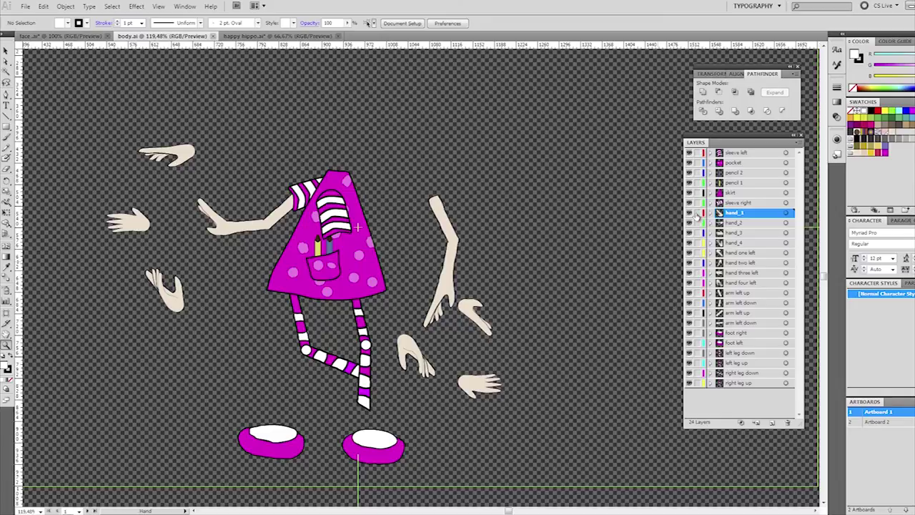
{"action": "left_click", "coordinate": [689, 213]}
{"action": "left_click", "coordinate": [689, 213]}
{"action": "left_click", "coordinate": [689, 222]}
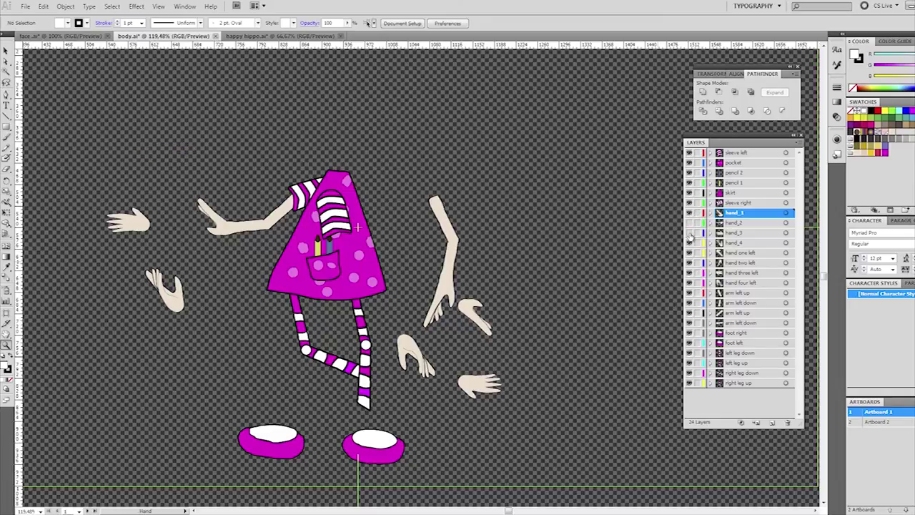
{"action": "left_click", "coordinate": [689, 233]}
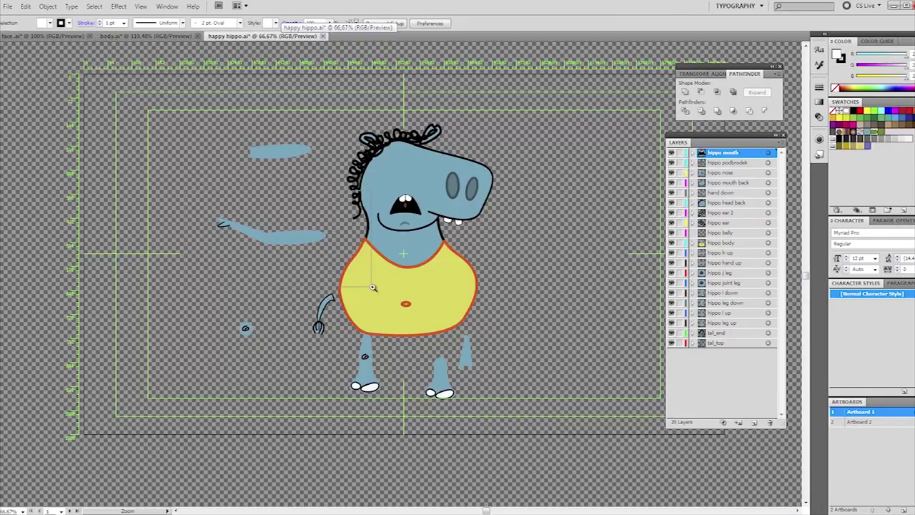
- Examine the hippo's separately drawn arm up close in happy hippo.ai
{"action": "left_click_drag", "start_coordinate": [373, 287], "coordinate": [373, 287]}
{"action": "left_click_drag", "start_coordinate": [510, 284], "coordinate": [449, 290]}
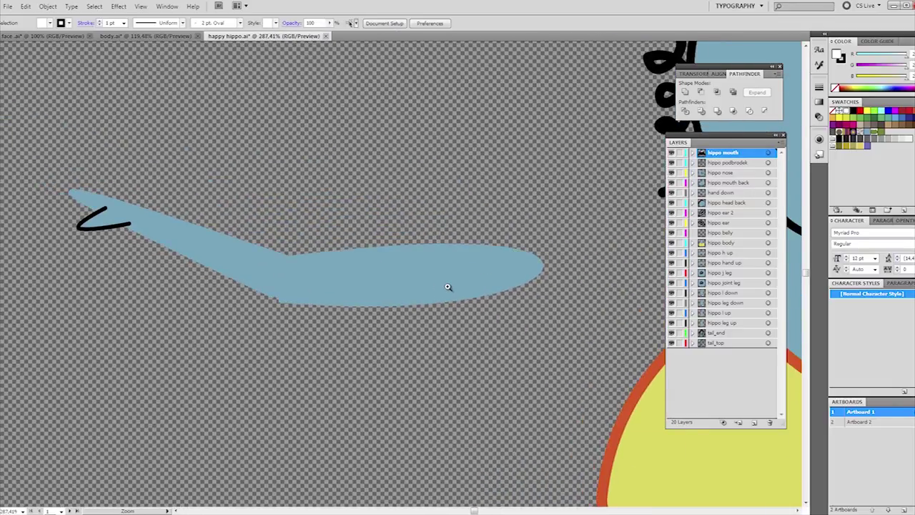
{"action": "key", "text": "ctrl+minus"}
{"action": "key", "text": "ctrl+minus"}
{"action": "key", "text": "ctrl+minus"}
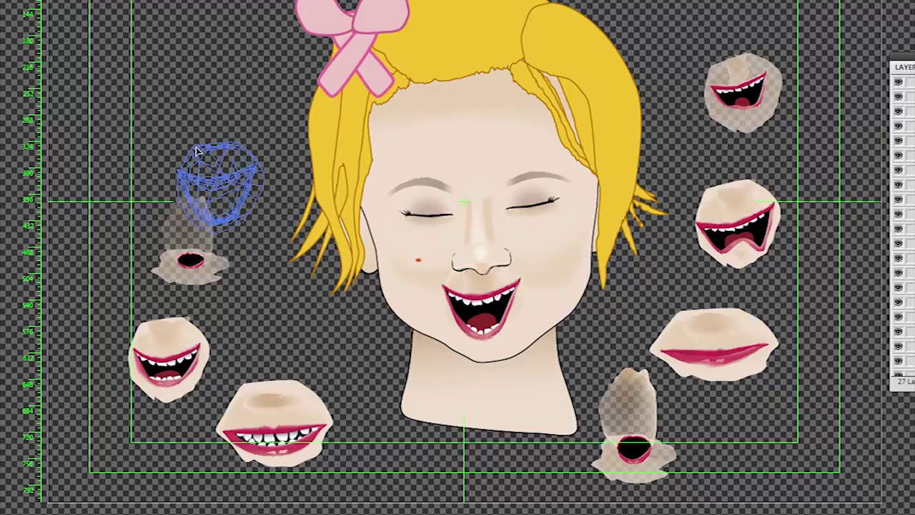
- In face.ai, move the open mouth shape above the small round mouth farther up beside the girl's hair
{"action": "left_click_drag", "start_coordinate": [198, 151], "coordinate": [177, 85]}
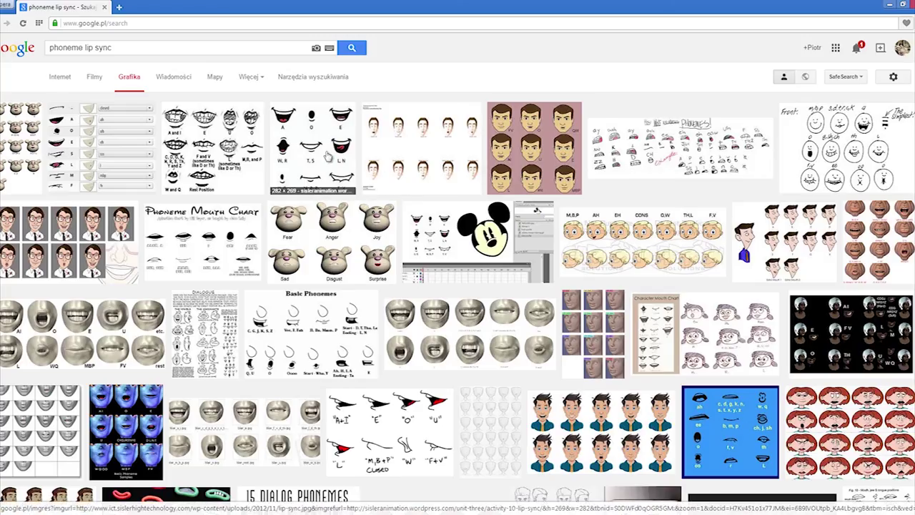
- In the browser, examine several mouth shape charts among the phoneme lip sync image results
{"action": "left_click", "coordinate": [329, 156]}
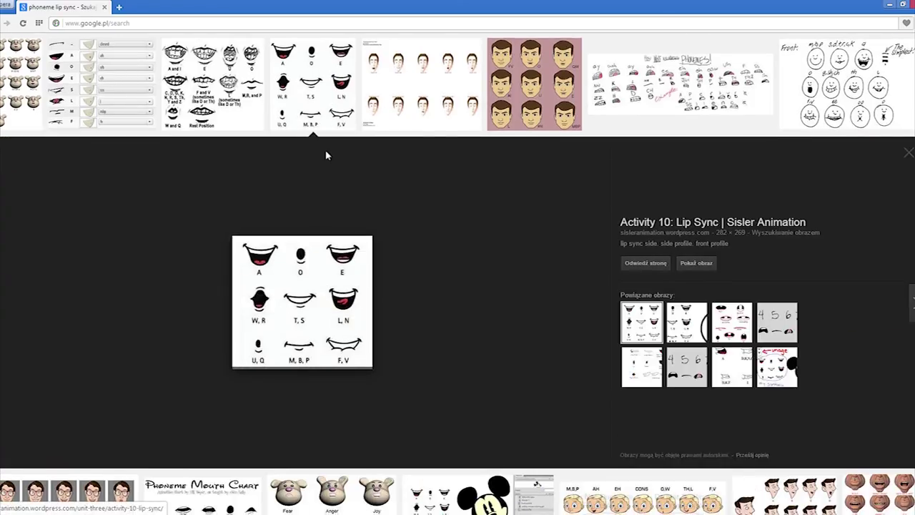
{"action": "scroll", "coordinate": [306, 331], "scroll_direction": "down", "scroll_amount": 3}
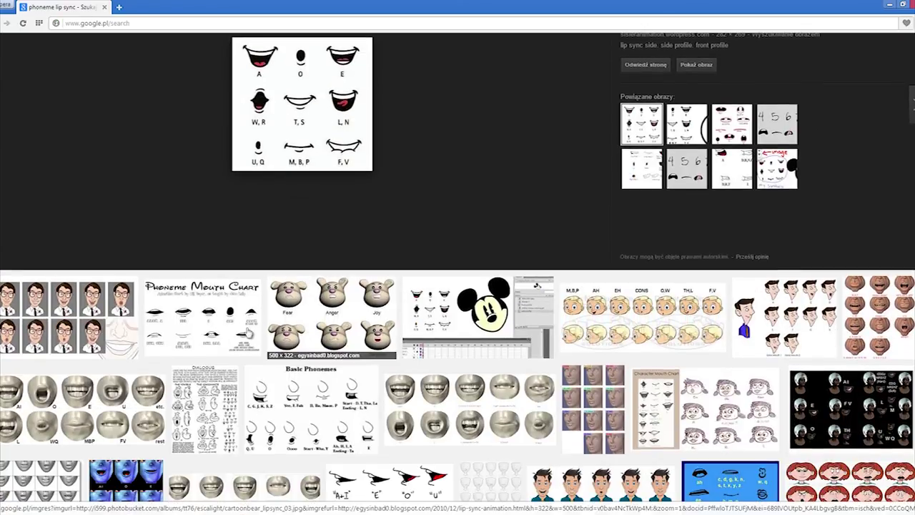
{"action": "left_click", "coordinate": [202, 313]}
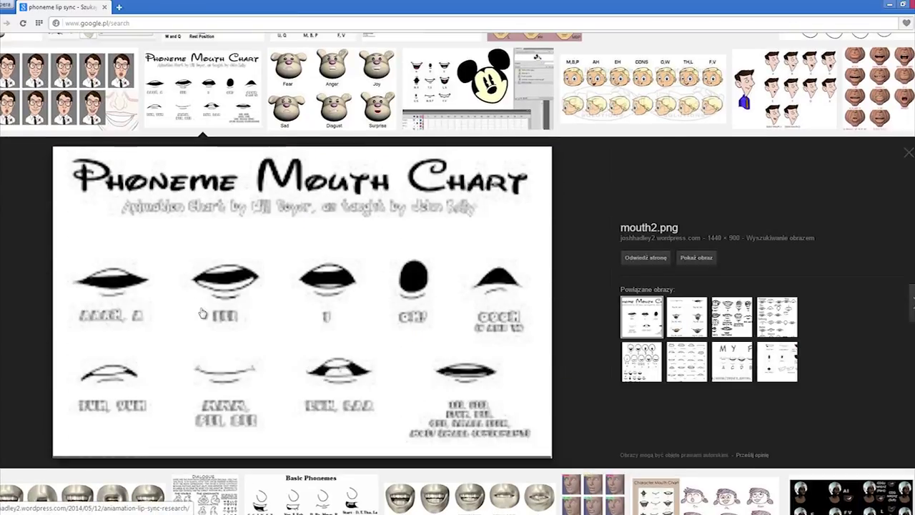
{"action": "scroll", "coordinate": [202, 313], "scroll_direction": "down", "scroll_amount": 5}
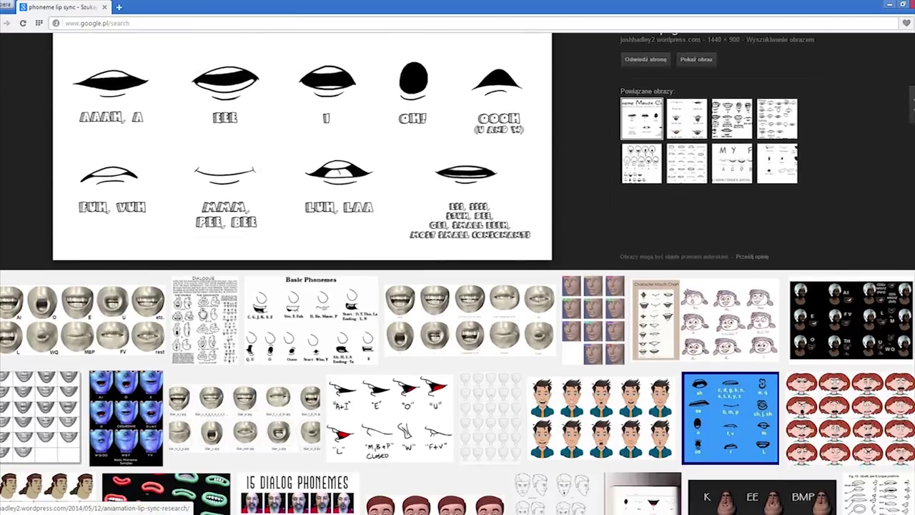
{"action": "scroll", "coordinate": [225, 309], "scroll_direction": "down", "scroll_amount": 5}
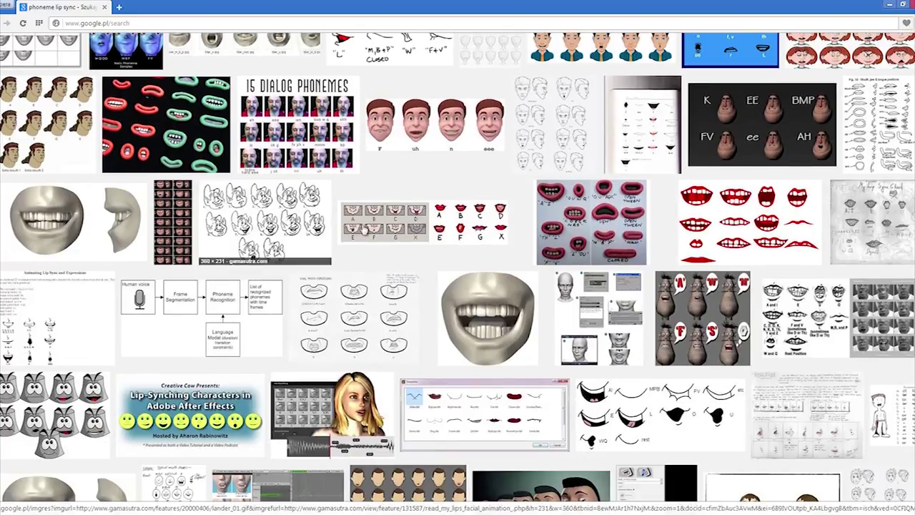
{"action": "left_click", "coordinate": [450, 222]}
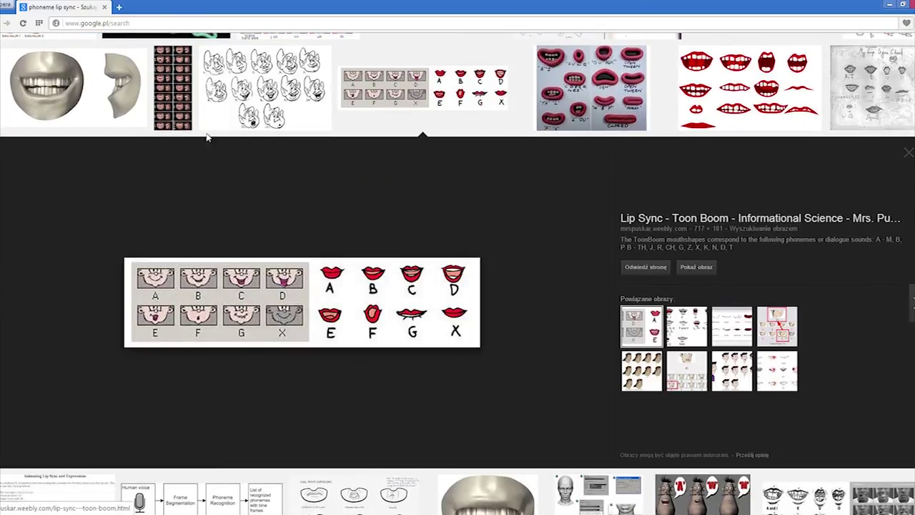
{"action": "left_click", "coordinate": [742, 106]}
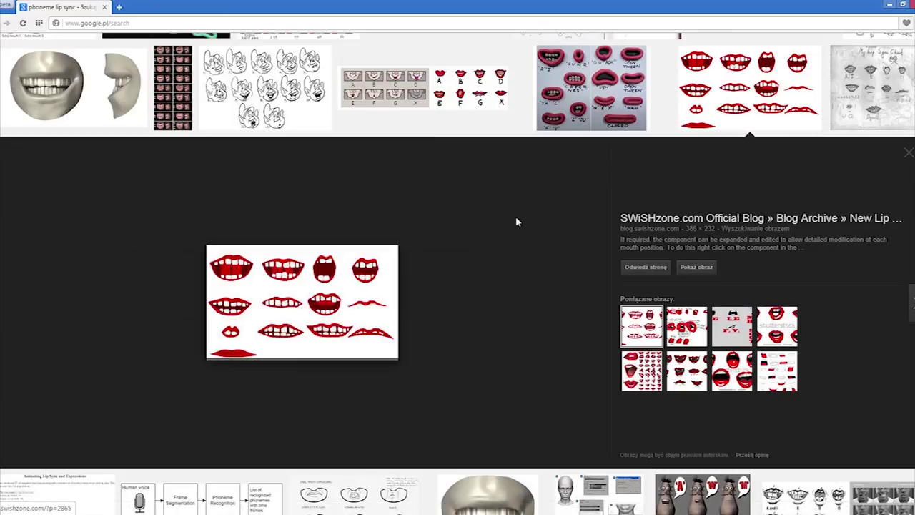
{"action": "scroll", "coordinate": [517, 221], "scroll_direction": "down", "scroll_amount": 5}
{"action": "scroll", "coordinate": [457, 271], "scroll_direction": "down", "scroll_amount": 2}
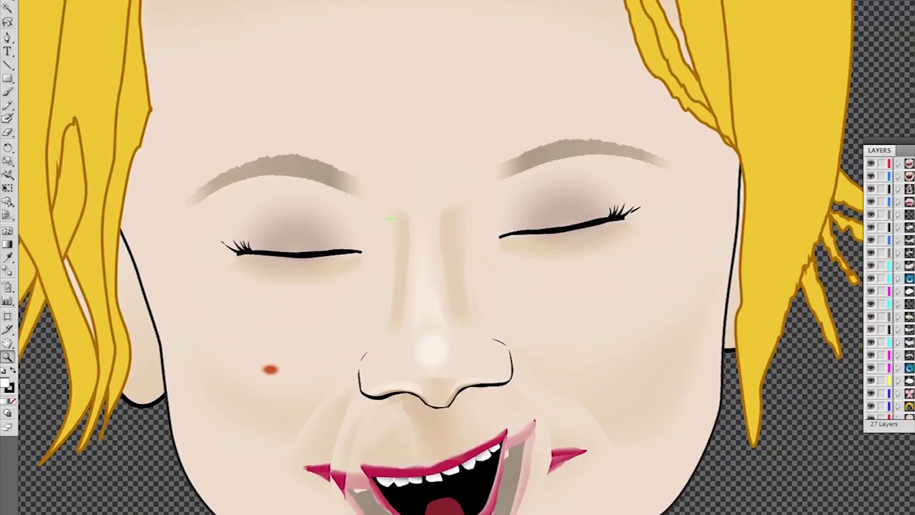
- In face.ai, toggle the closed upper and lower left eyelid layers on and off to check the blink
{"action": "left_click", "coordinate": [871, 228]}
{"action": "left_click", "coordinate": [872, 228]}
{"action": "left_click", "coordinate": [871, 228]}
{"action": "left_click", "coordinate": [872, 228]}
{"action": "left_click", "coordinate": [871, 228]}
{"action": "left_click", "coordinate": [871, 228]}
{"action": "left_click", "coordinate": [872, 228]}
{"action": "left_click", "coordinate": [870, 245]}
{"action": "left_click", "coordinate": [871, 245]}
{"action": "left_click", "coordinate": [871, 246]}
{"action": "left_click", "coordinate": [872, 245]}
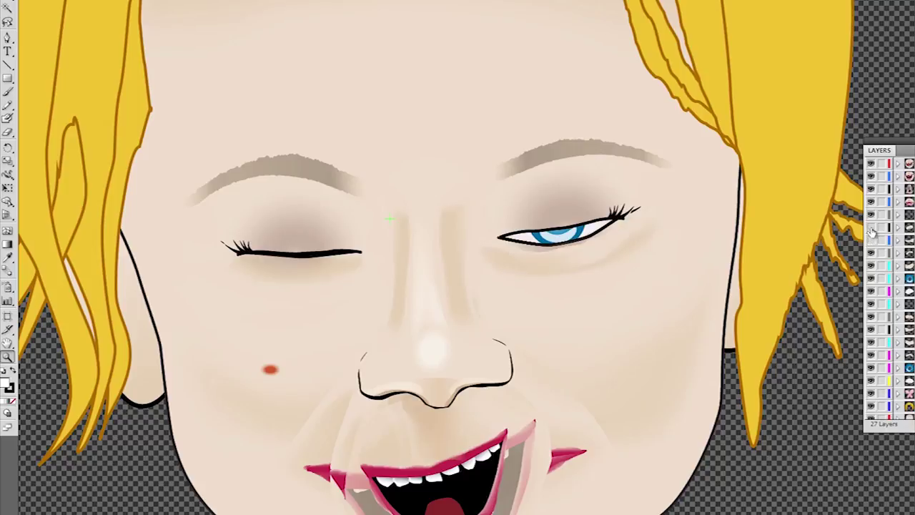
- Compare the half-closed, open and closed states of the left eye by switching its upper and lower eyelid layers
{"action": "left_click", "coordinate": [872, 236]}
{"action": "left_click", "coordinate": [871, 243]}
{"action": "left_click", "coordinate": [872, 234]}
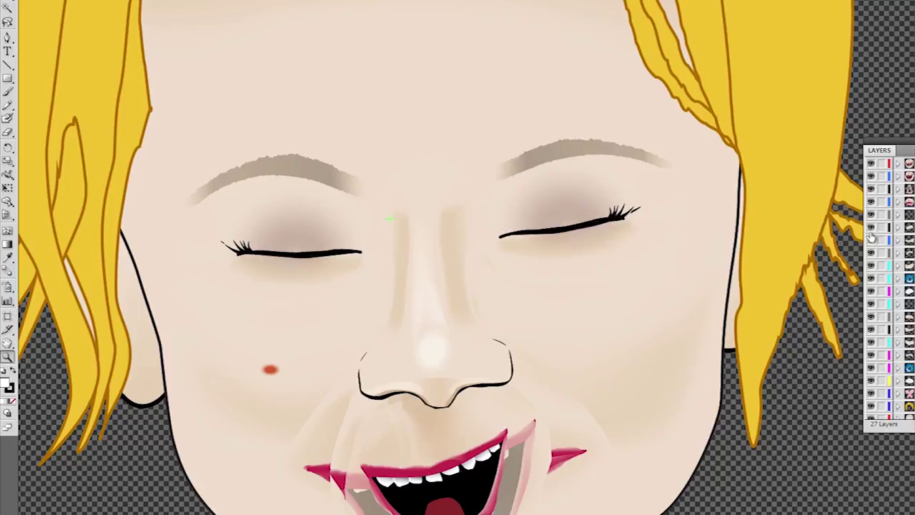
{"action": "left_click", "coordinate": [871, 242]}
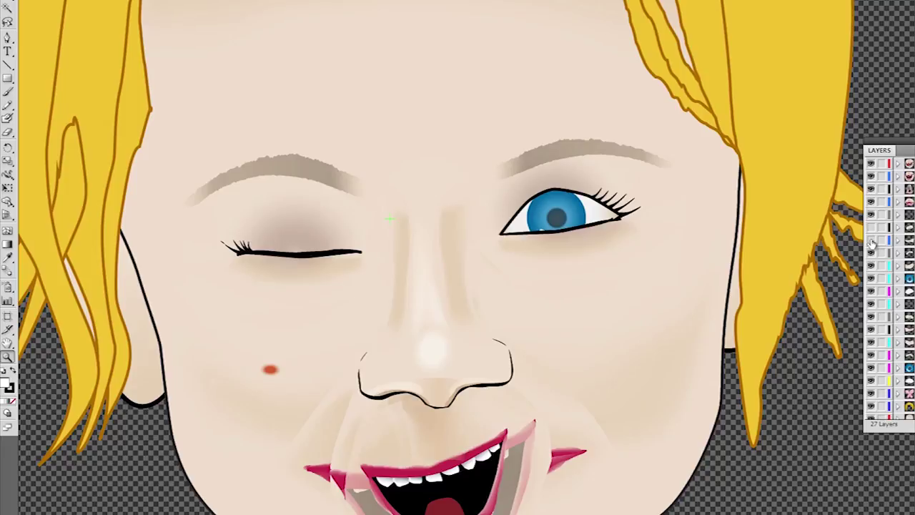
{"action": "left_click", "coordinate": [871, 243]}
{"action": "left_click", "coordinate": [873, 254]}
{"action": "left_click", "coordinate": [872, 255]}
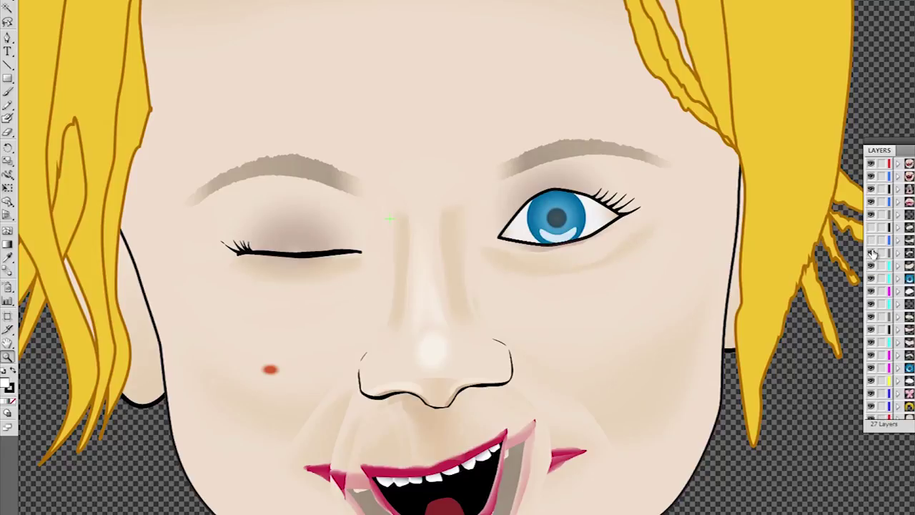
{"action": "left_click", "coordinate": [871, 242]}
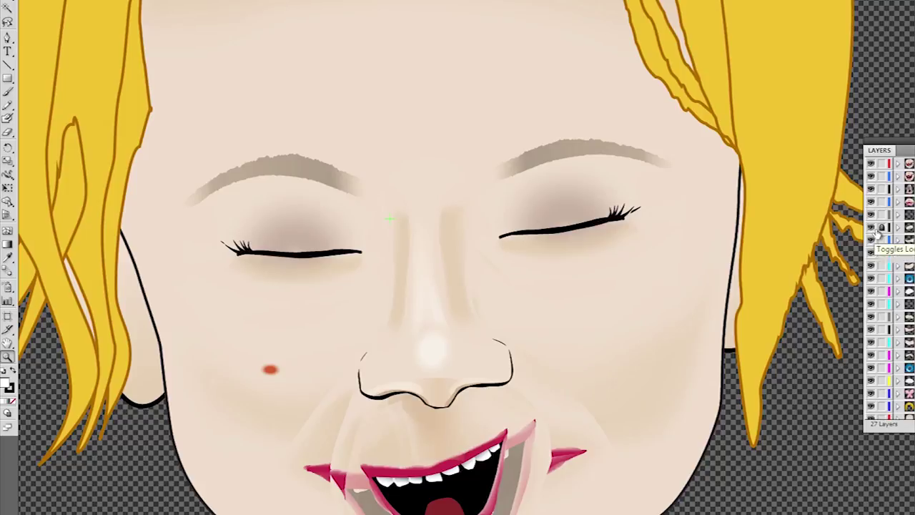
- Lock and hide the closed upper and lower left eyelid layers so the left pupil is accessible
{"action": "left_click", "coordinate": [872, 229]}
{"action": "left_click", "coordinate": [870, 278]}
{"action": "left_click", "coordinate": [871, 279]}
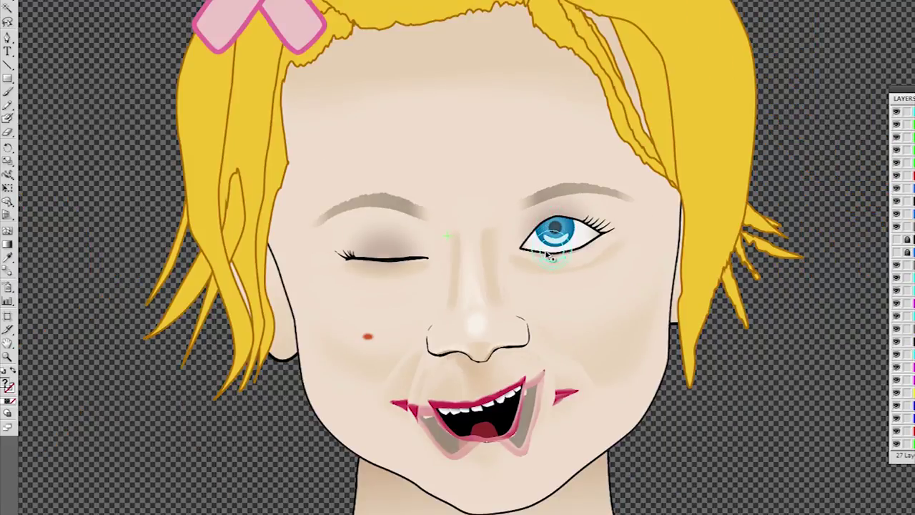
- Move the left pupil toward the inner eye corner, across to the outer corner, and back to the lower middle of the eye
{"action": "left_click", "coordinate": [542, 252]}
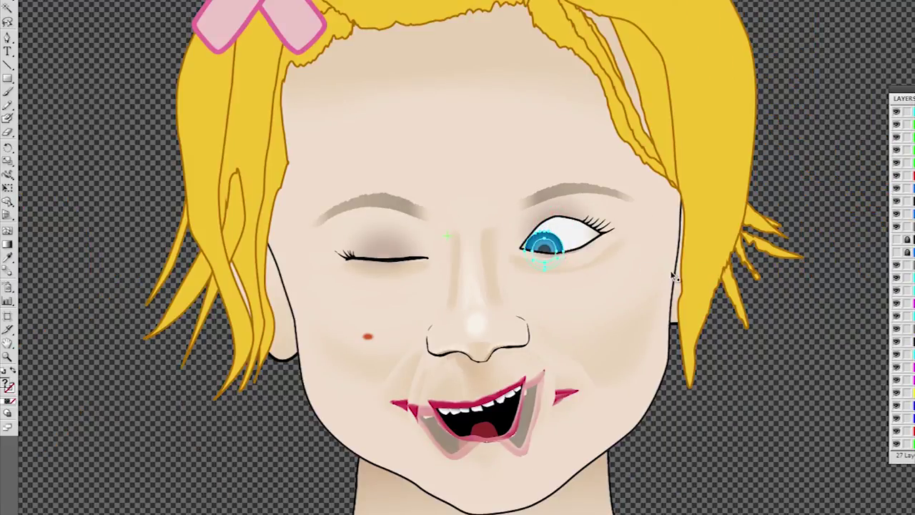
{"action": "left_click", "coordinate": [676, 275]}
{"action": "left_click", "coordinate": [829, 265]}
{"action": "left_click", "coordinate": [543, 246]}
{"action": "left_click_drag", "start_coordinate": [556, 247], "coordinate": [592, 236]}
{"action": "left_click", "coordinate": [834, 287]}
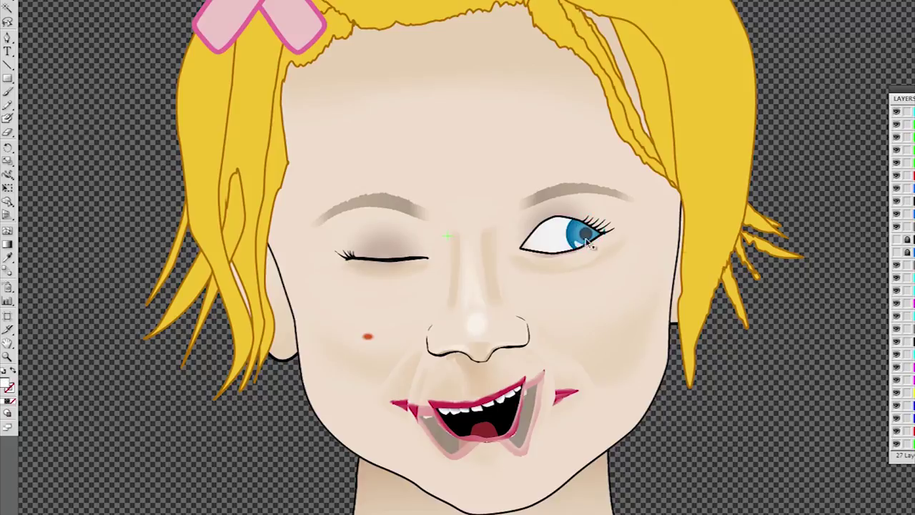
{"action": "left_click", "coordinate": [913, 277]}
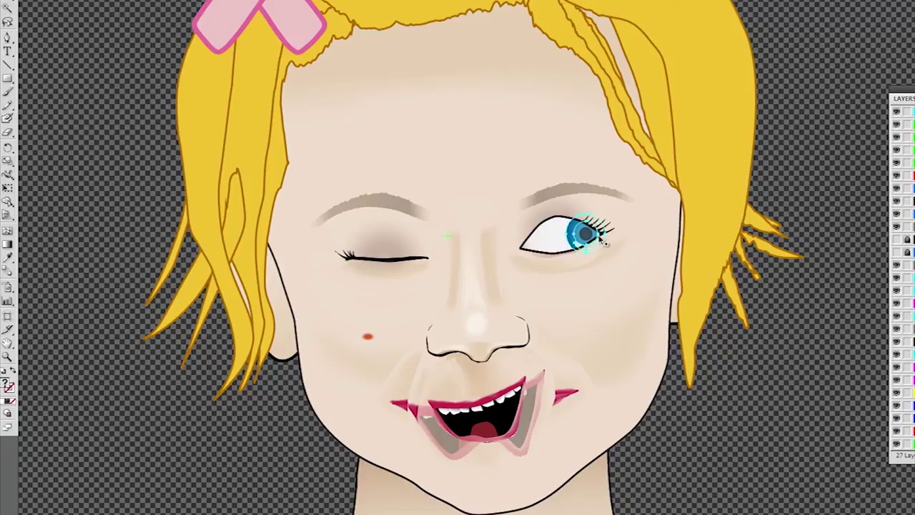
{"action": "left_click_drag", "start_coordinate": [587, 237], "coordinate": [555, 248]}
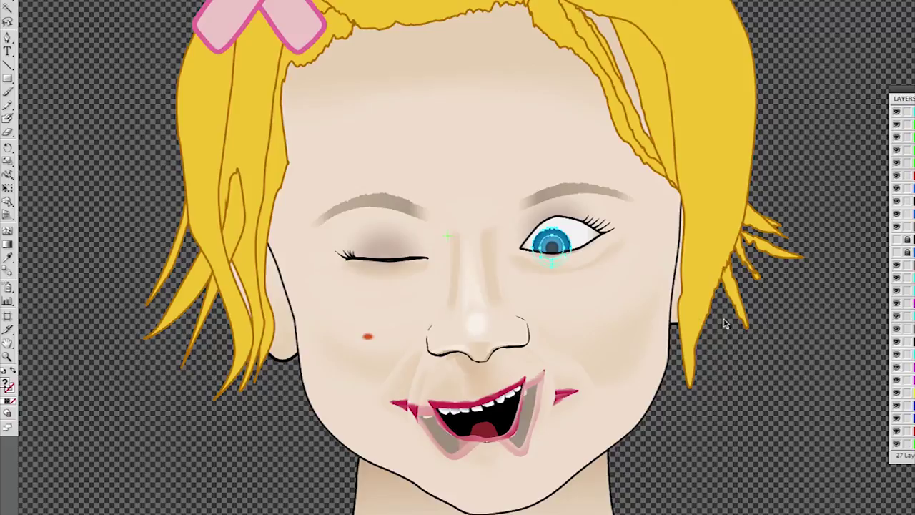
{"action": "left_click", "coordinate": [797, 316]}
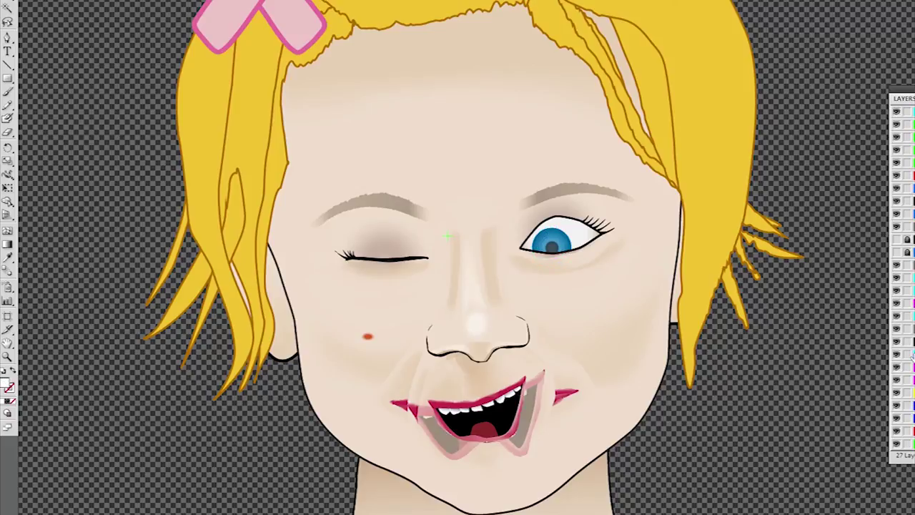
- Hide the closed right eyelid layers and move the right pupil toward the nose
{"action": "left_click", "coordinate": [897, 330]}
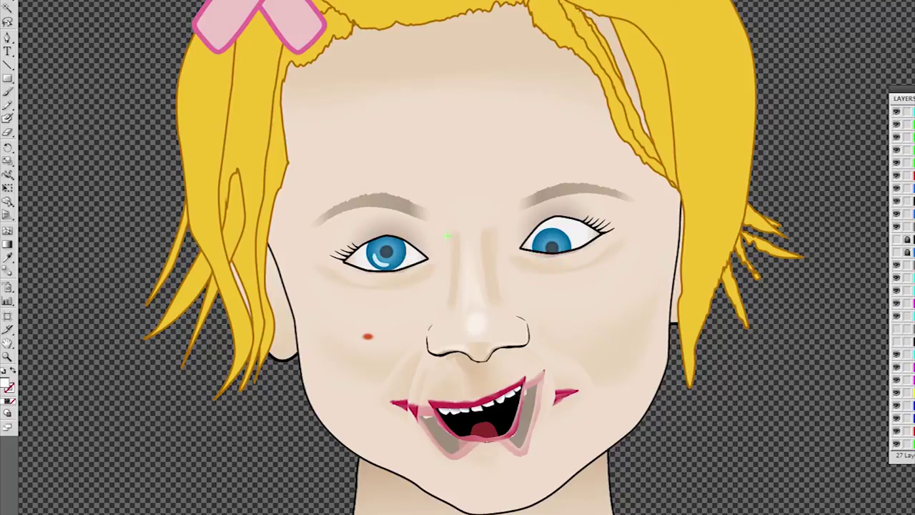
{"action": "left_click", "coordinate": [914, 303]}
{"action": "left_click_drag", "start_coordinate": [384, 256], "coordinate": [412, 261]}
{"action": "left_click", "coordinate": [413, 261]}
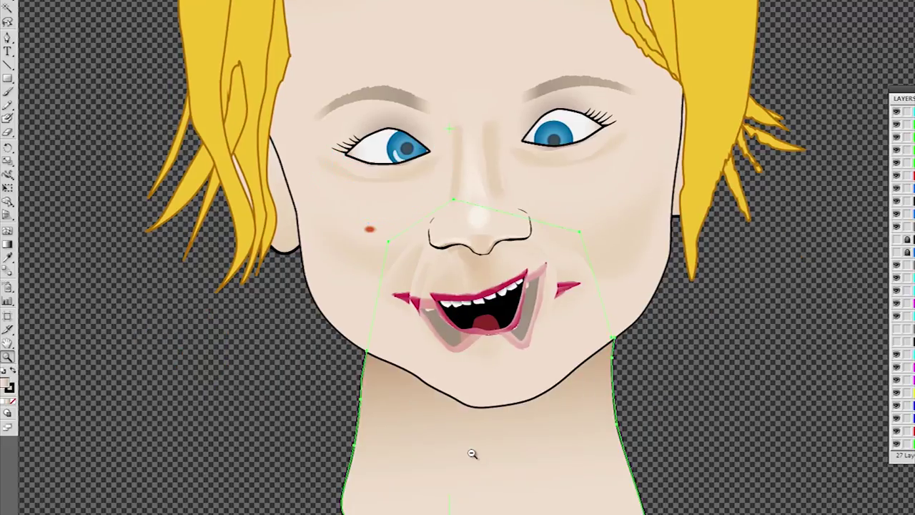
- Open the body.ai artwork file from the same folder as the face file
{"action": "left_click", "coordinate": [472, 453], "text": "alt"}
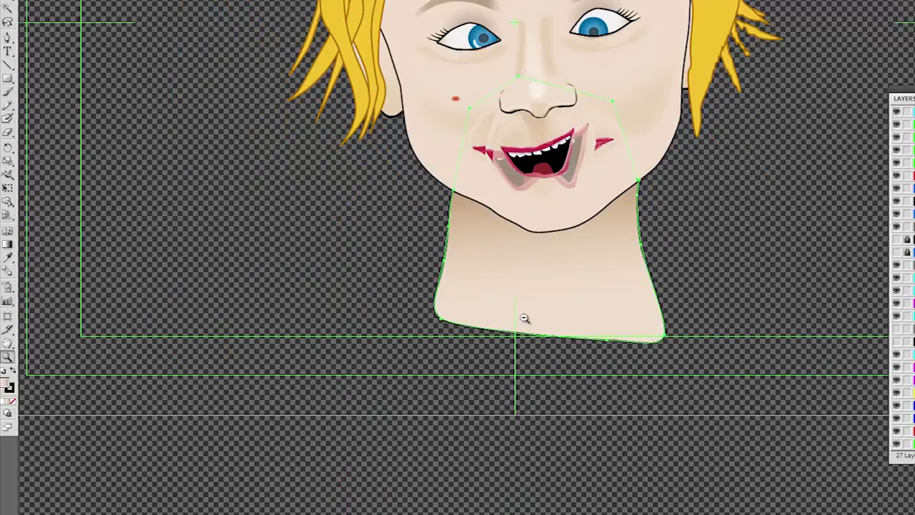
{"action": "left_click", "coordinate": [545, 243], "text": "alt"}
{"action": "left_click", "coordinate": [544, 242], "text": "alt"}
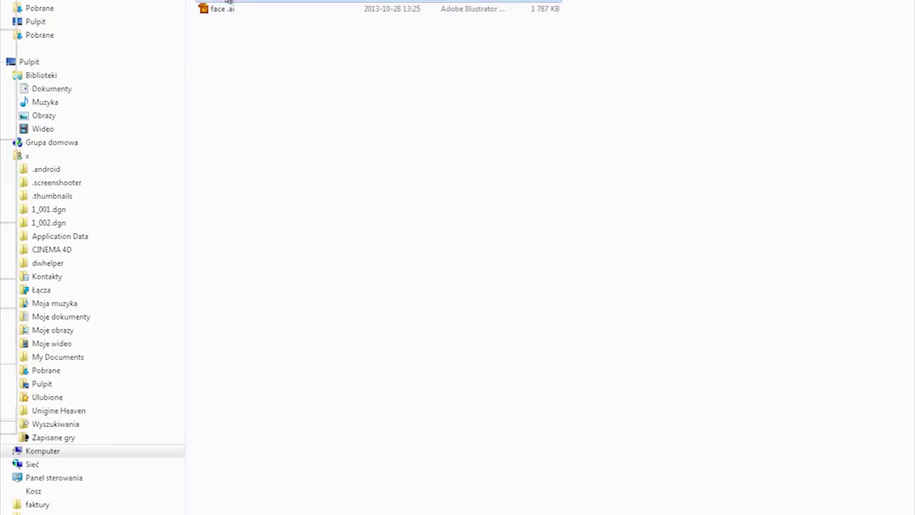
{"action": "double_click", "coordinate": [228, 0]}
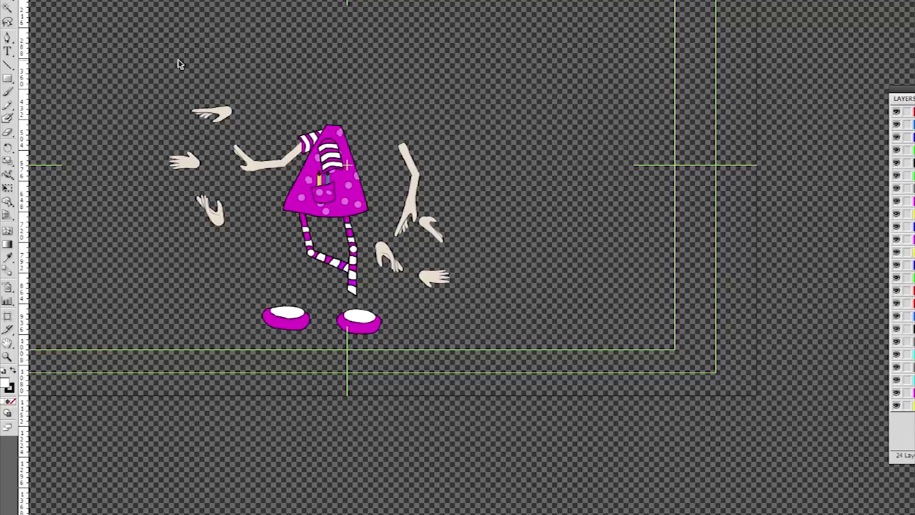
- Try rotating the bent striped lower leg around its circular knee joint
{"action": "left_click_drag", "start_coordinate": [179, 65], "coordinate": [365, 125]}
{"action": "key", "text": "z"}
{"action": "left_click_drag", "start_coordinate": [260, 94], "coordinate": [808, 446]}
{"action": "left_click_drag", "start_coordinate": [740, 357], "coordinate": [599, 300]}
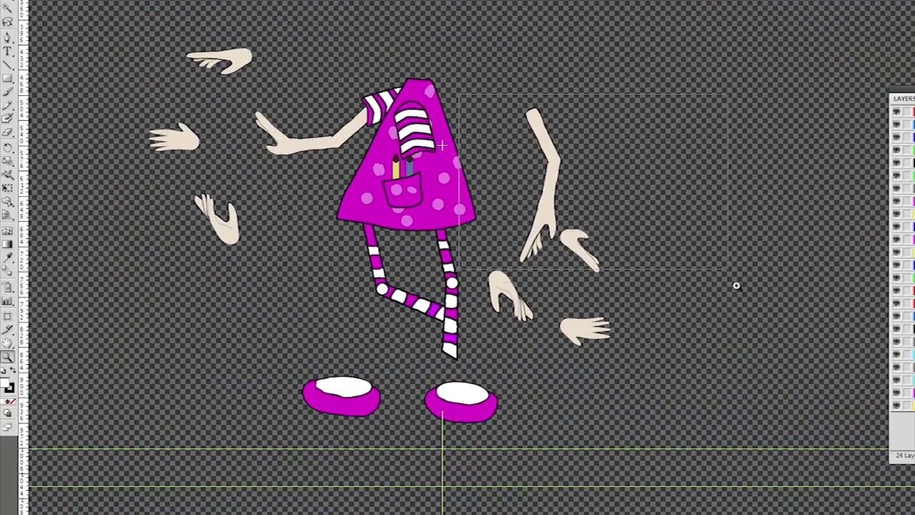
{"action": "left_click_drag", "start_coordinate": [738, 289], "coordinate": [736, 288]}
{"action": "left_click_drag", "start_coordinate": [480, 287], "coordinate": [703, 203]}
{"action": "left_click_drag", "start_coordinate": [413, 291], "coordinate": [449, 259]}
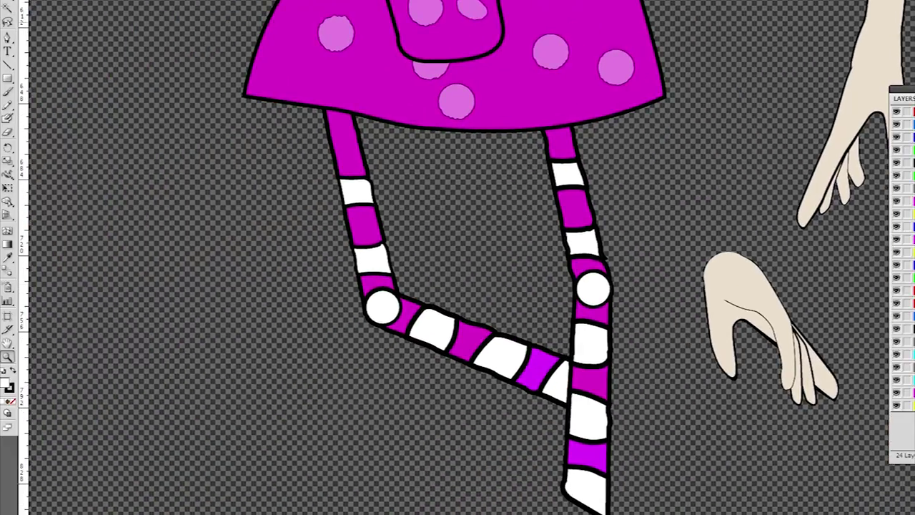
{"action": "left_click", "coordinate": [7, 0]}
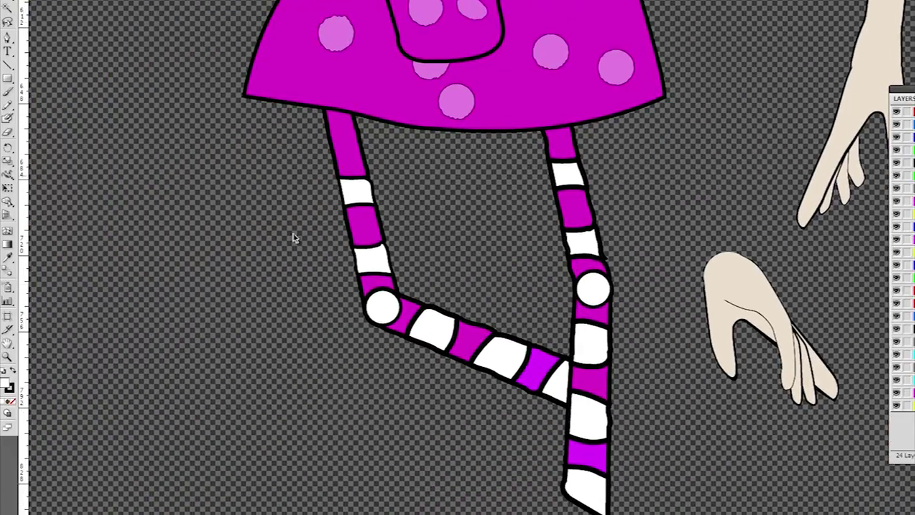
{"action": "left_click", "coordinate": [380, 307]}
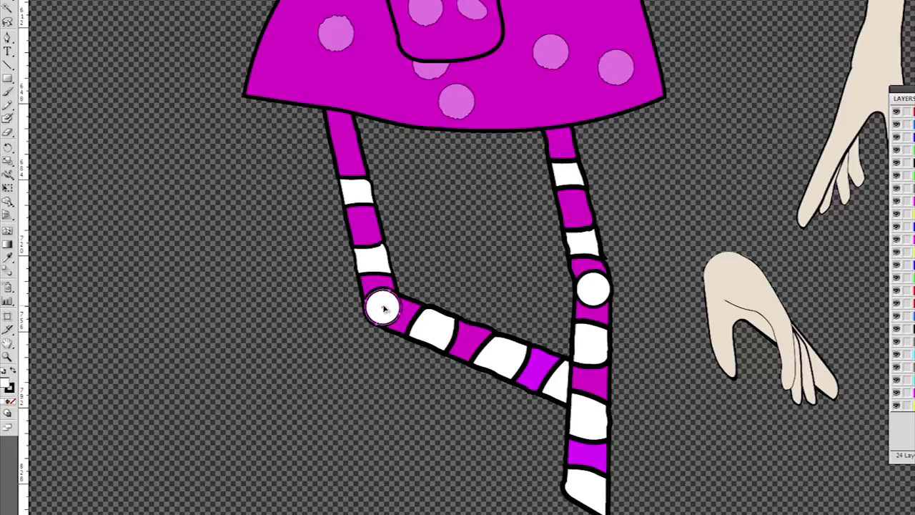
{"action": "key", "text": "r"}
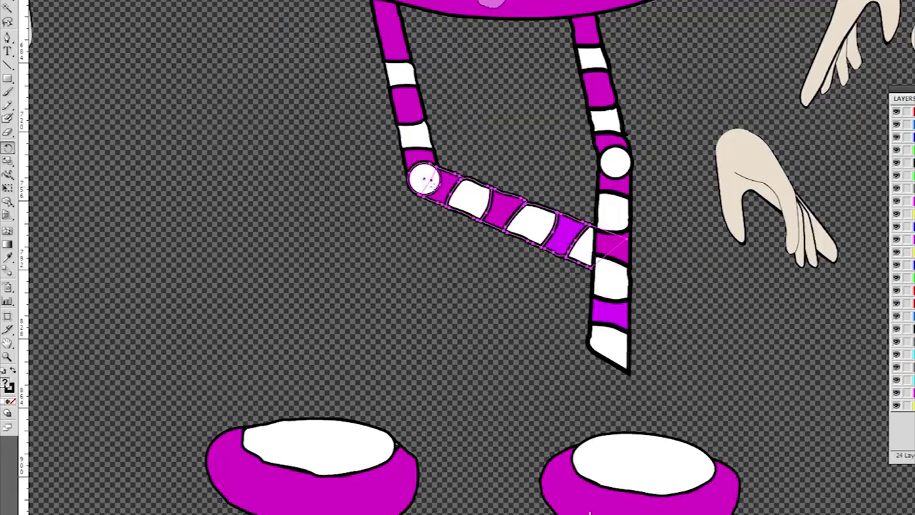
{"action": "left_click_drag", "start_coordinate": [434, 189], "coordinate": [467, 206]}
- Pull the upper arm fill, lower arm fill and outlined upper arm shape of the separate left arm out to its side
{"action": "left_click_drag", "start_coordinate": [314, 118], "coordinate": [480, 283]}
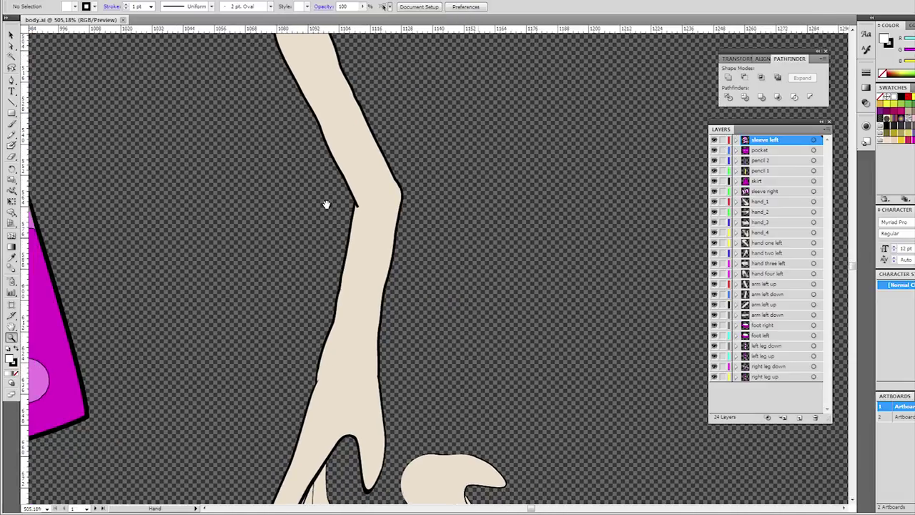
{"action": "left_click", "coordinate": [13, 35]}
{"action": "left_click", "coordinate": [12, 35]}
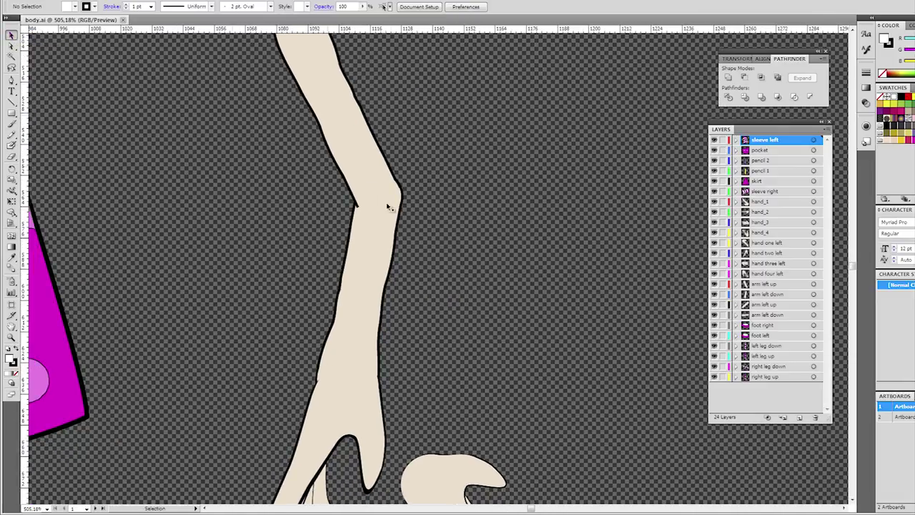
{"action": "left_click", "coordinate": [366, 155]}
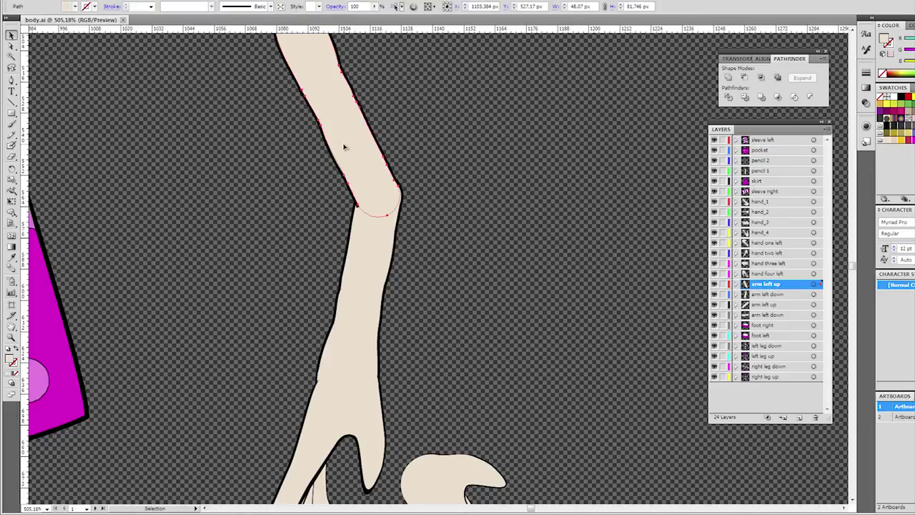
{"action": "left_click_drag", "start_coordinate": [343, 147], "coordinate": [434, 141]}
{"action": "left_click", "coordinate": [370, 243]}
{"action": "left_click_drag", "start_coordinate": [369, 252], "coordinate": [456, 290]}
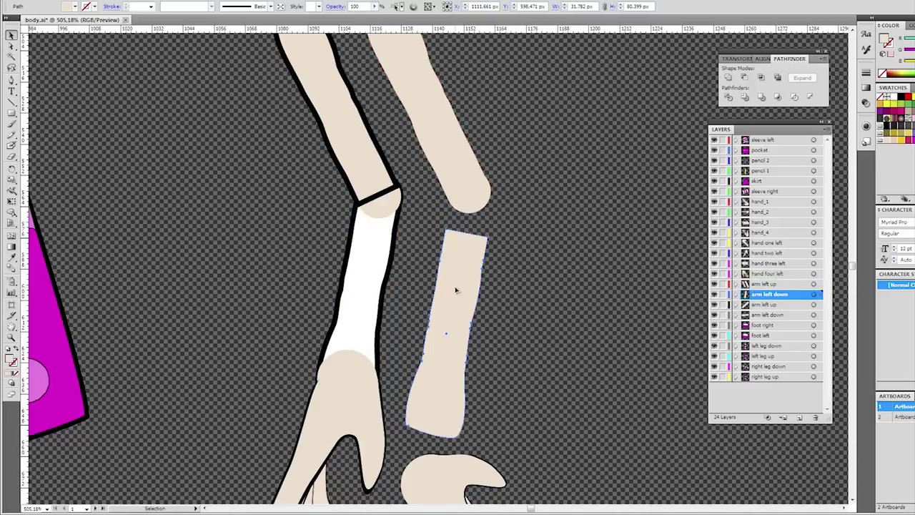
{"action": "left_click", "coordinate": [373, 175]}
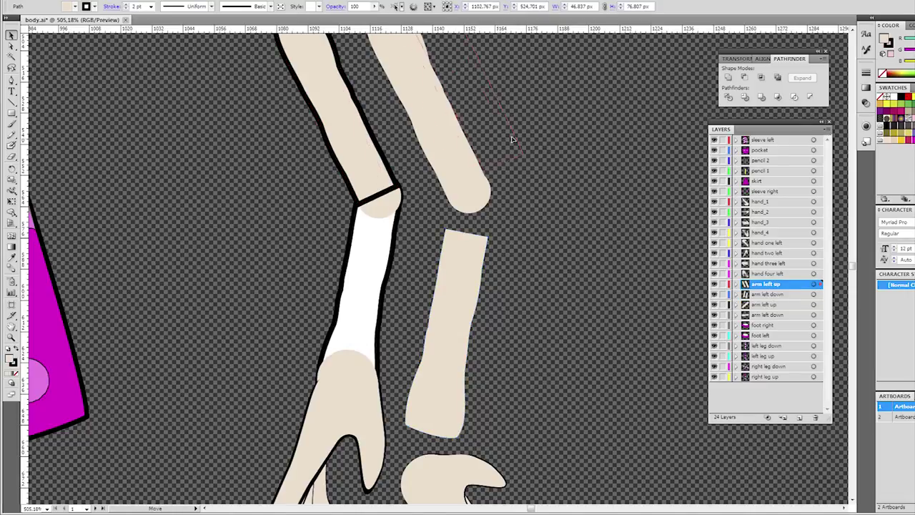
{"action": "left_click_drag", "start_coordinate": [511, 139], "coordinate": [512, 140]}
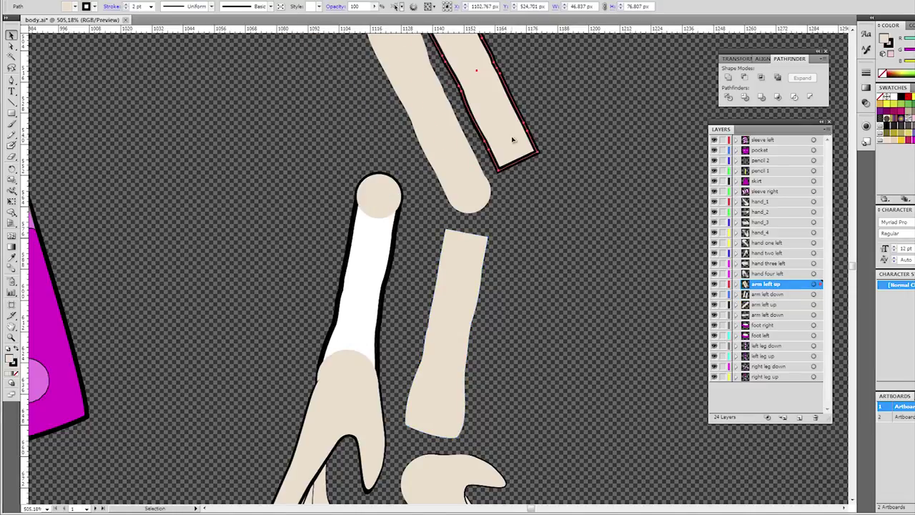
- Pull the two skin-coloured elbow circles and the outlined elbow circle off the forearm to expose its outlined base shape
{"action": "left_click", "coordinate": [382, 197]}
{"action": "left_click_drag", "start_coordinate": [382, 198], "coordinate": [541, 202]}
{"action": "left_click", "coordinate": [380, 196]}
{"action": "left_click_drag", "start_coordinate": [390, 197], "coordinate": [622, 191]}
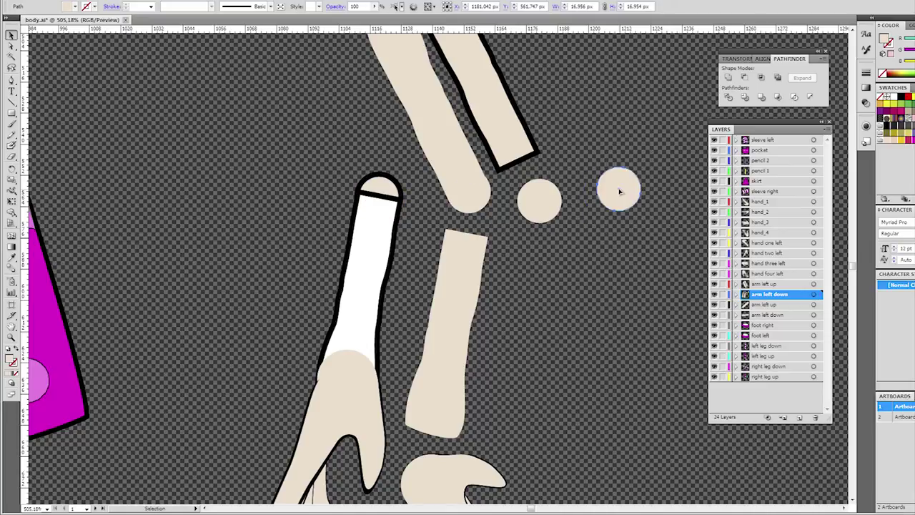
{"action": "left_click", "coordinate": [363, 238]}
{"action": "left_click", "coordinate": [378, 195]}
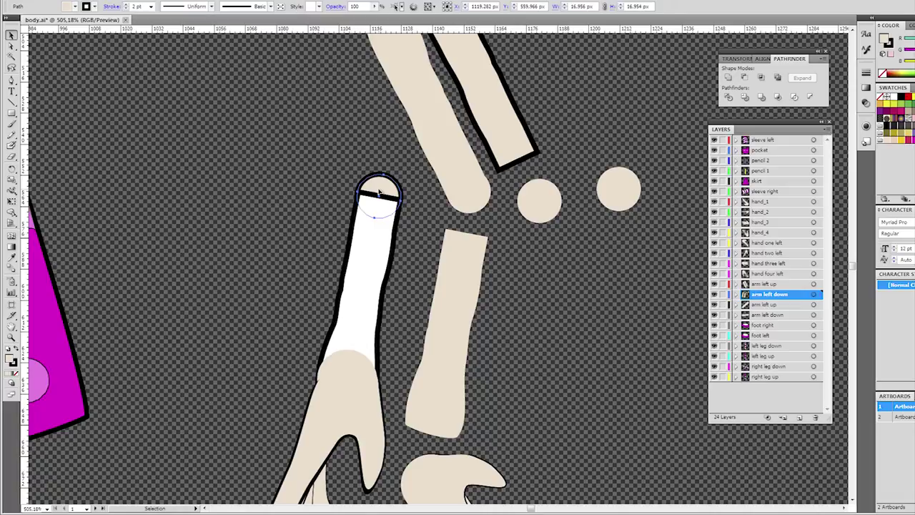
{"action": "left_click_drag", "start_coordinate": [379, 193], "coordinate": [585, 247]}
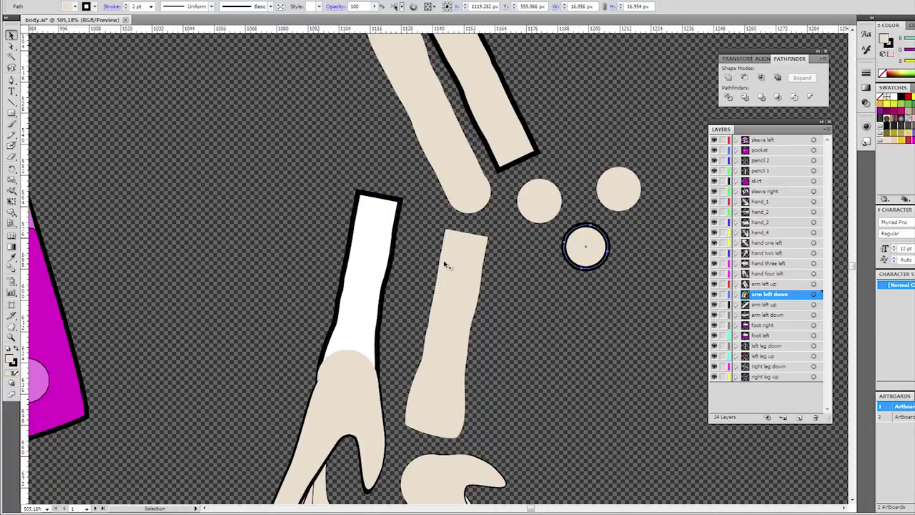
{"action": "left_click", "coordinate": [369, 269]}
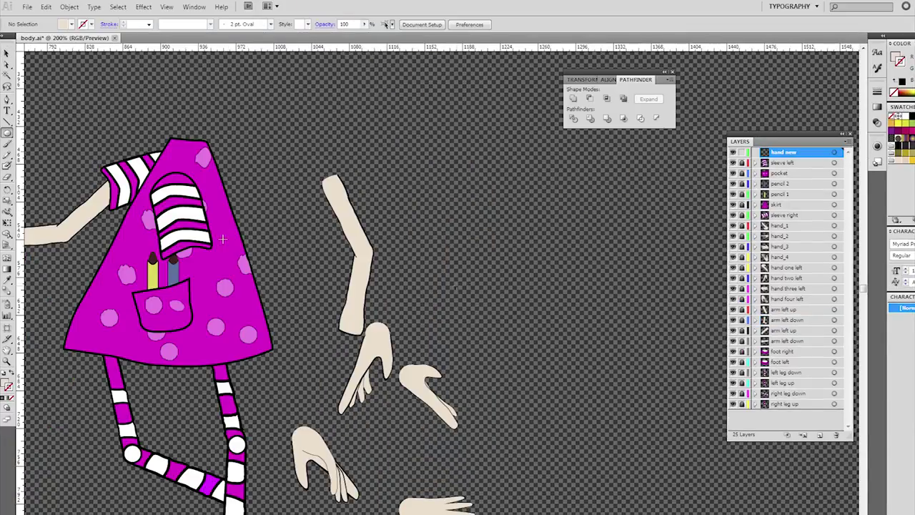
- Draw a 24.5 px skin-coloured circle beside the arm on the hand new layer and give it a 2 pt black stroke
{"action": "left_click", "coordinate": [544, 290]}
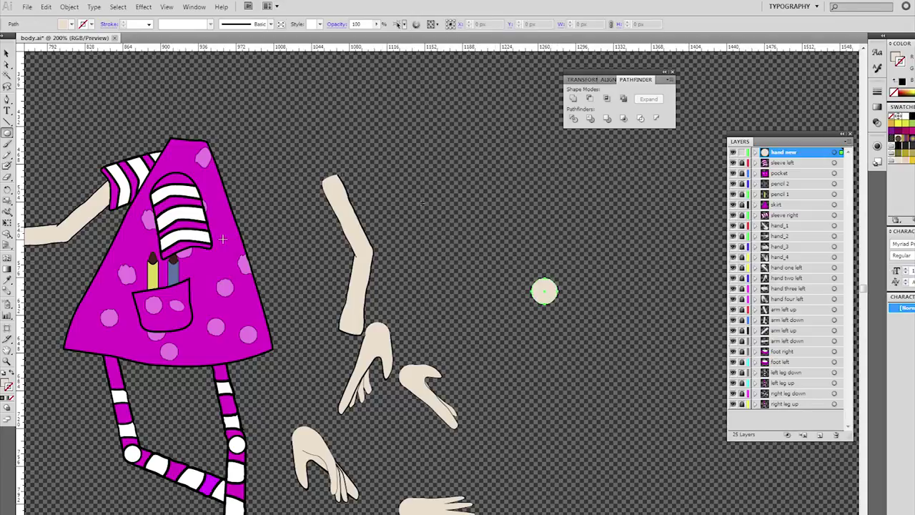
{"action": "left_click", "coordinate": [148, 23]}
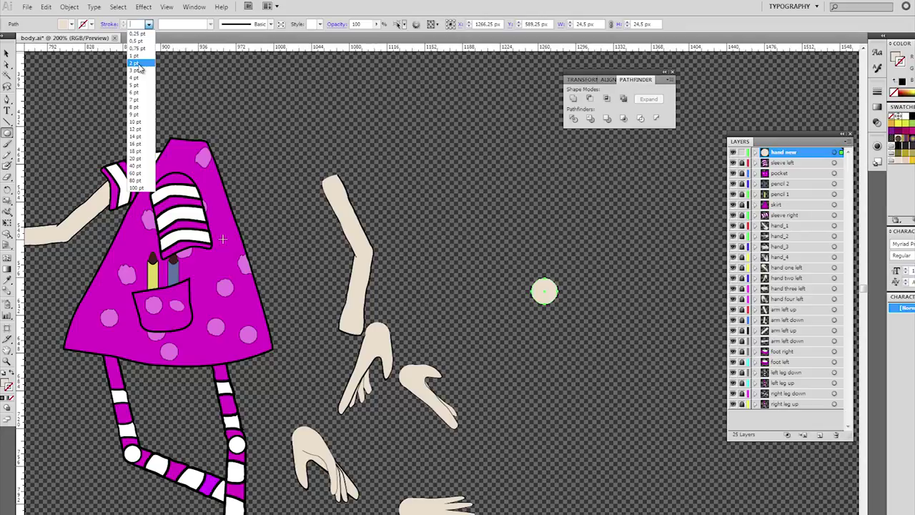
{"action": "left_click", "coordinate": [141, 69]}
- Draw a rectangle about 24.4 by 87.5 px rising from the circle's horizontal diameter, matching the circle's width
{"action": "left_click_drag", "start_coordinate": [8, 133], "coordinate": [34, 136]}
{"action": "key", "text": "z"}
{"action": "left_click_drag", "start_coordinate": [479, 149], "coordinate": [626, 395]}
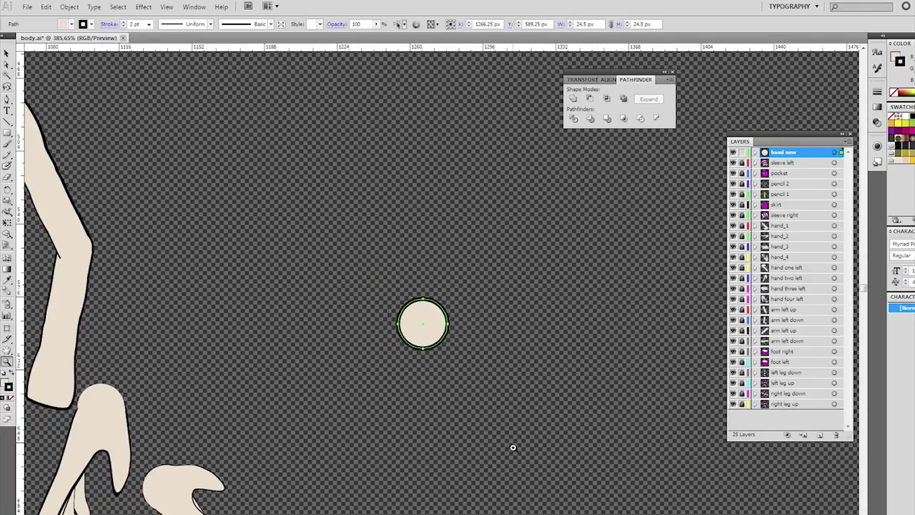
{"action": "left_click_drag", "start_coordinate": [338, 151], "coordinate": [512, 443]}
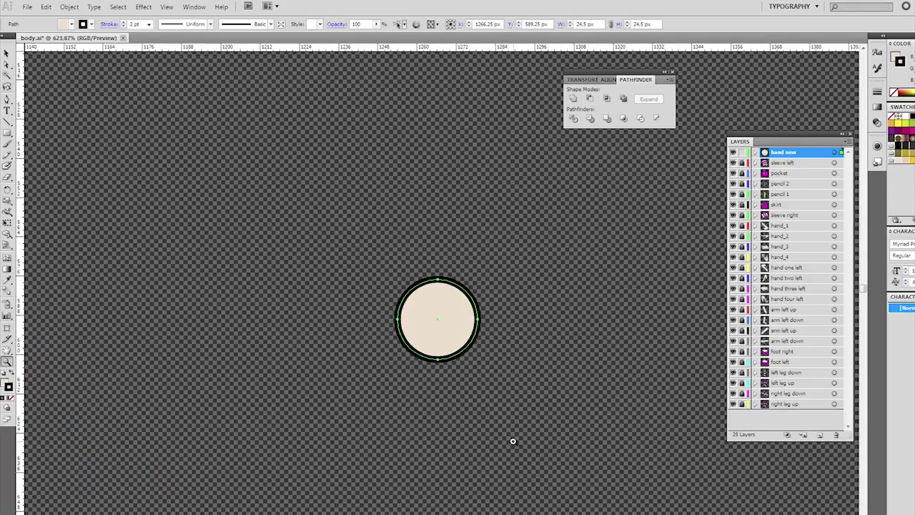
{"action": "left_click", "coordinate": [7, 132]}
{"action": "left_click_drag", "start_coordinate": [477, 318], "coordinate": [396, 139]}
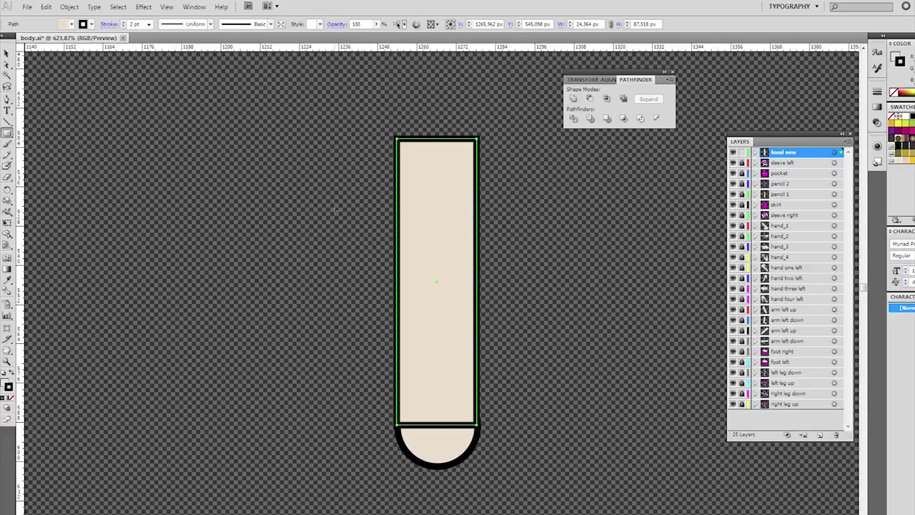
- Duplicate the rectangle straight down so the two segments meet across the middle of the circle
{"action": "left_click", "coordinate": [7, 55]}
{"action": "left_click", "coordinate": [303, 273]}
{"action": "left_click_drag", "start_coordinate": [430, 294], "coordinate": [389, 227]}
{"action": "left_click", "coordinate": [404, 370]}
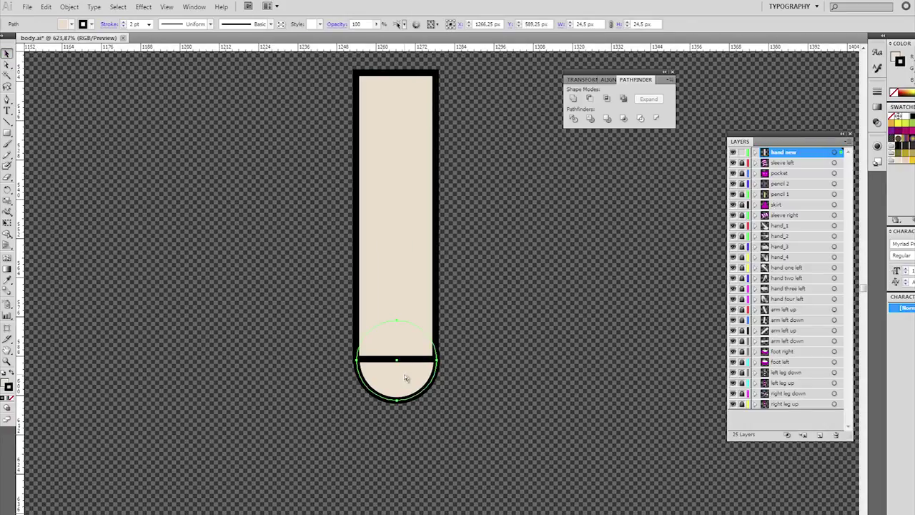
{"action": "left_click", "coordinate": [417, 259]}
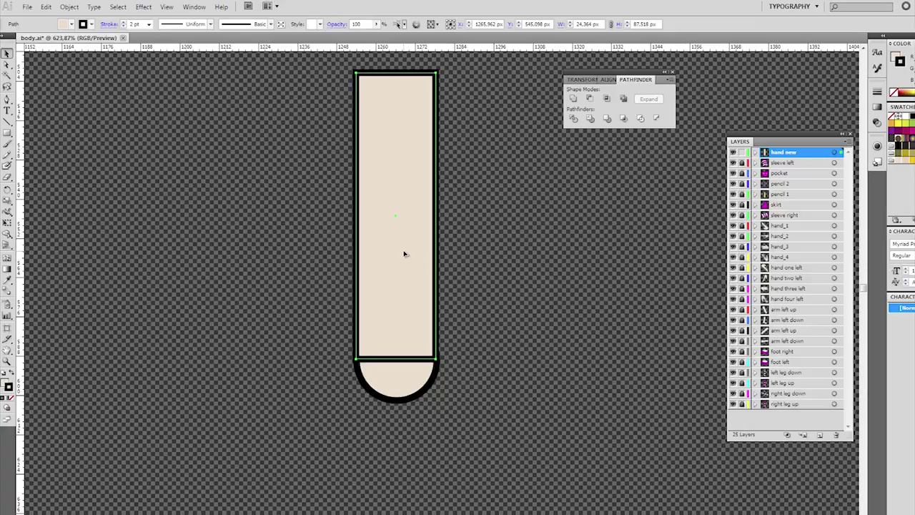
{"action": "left_click_drag", "start_coordinate": [404, 254], "coordinate": [403, 481]}
{"action": "left_click_drag", "start_coordinate": [406, 366], "coordinate": [404, 311]}
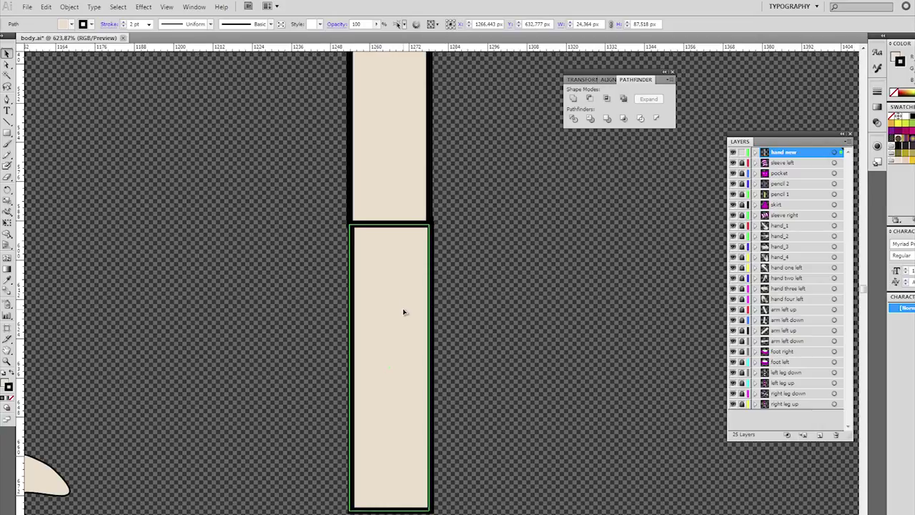
- Expand the hand new layer, select the circle path and paste a copy of it in front at the same position
{"action": "left_click", "coordinate": [755, 152]}
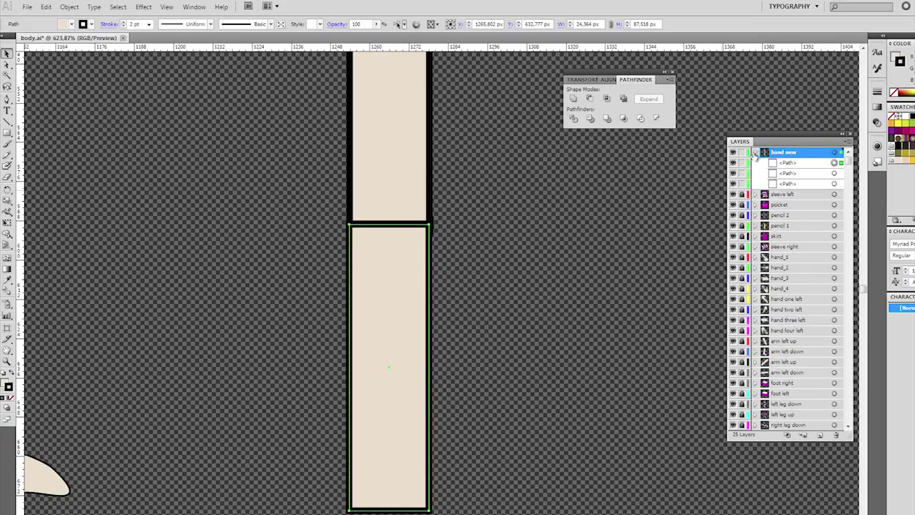
{"action": "left_click", "coordinate": [822, 184]}
{"action": "left_click", "coordinate": [835, 183]}
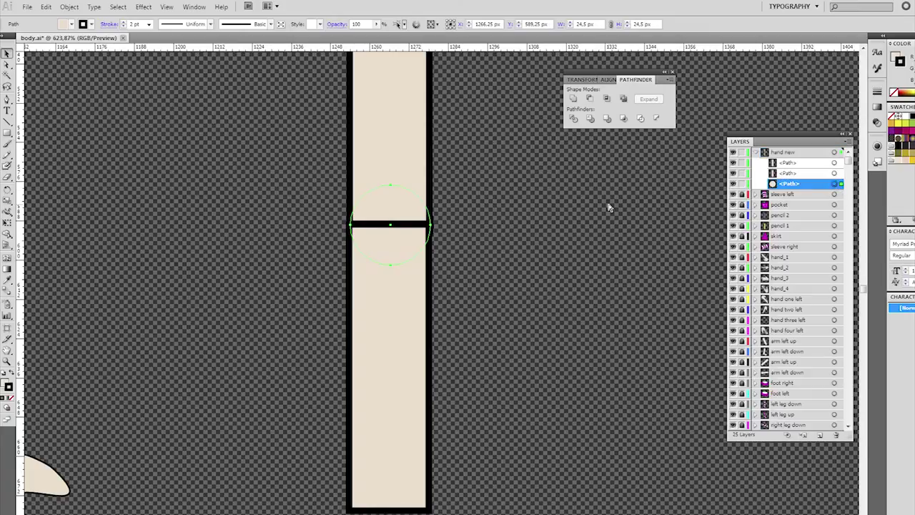
{"action": "key", "text": "ctrl+c"}
{"action": "key", "text": "ctrl+f"}
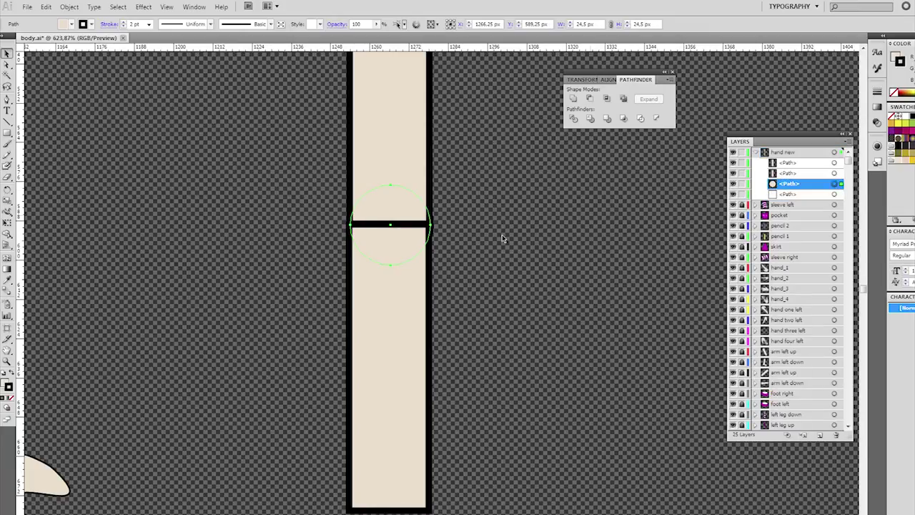
- Hide the lower rectangle and the spare circle, leaving the upper rectangle and one circle visible in the hand new layer
{"action": "left_click", "coordinate": [400, 287]}
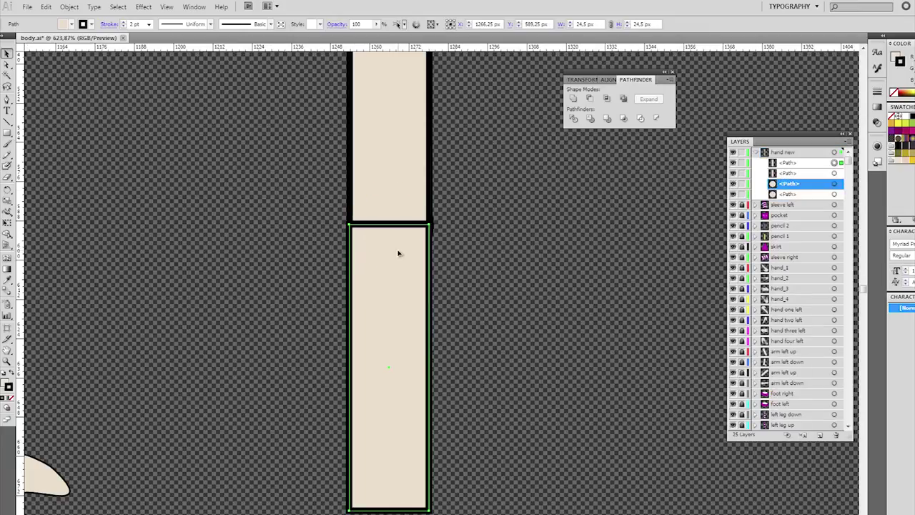
{"action": "left_click", "coordinate": [824, 164]}
{"action": "left_click", "coordinate": [830, 184]}
{"action": "left_click", "coordinate": [819, 176], "text": "shift"}
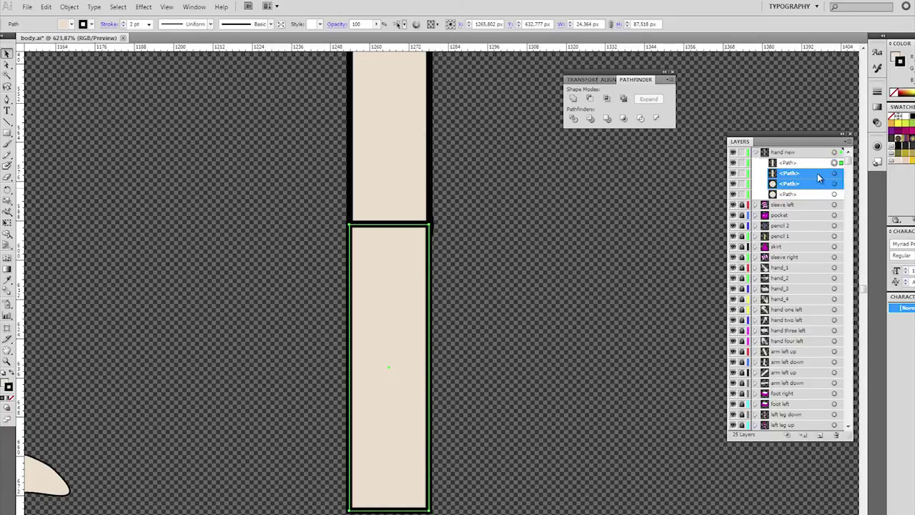
{"action": "left_click", "coordinate": [732, 163]}
- Unite the upper rectangle and its circle into one rounded arm shape, and show the lower rectangle again
{"action": "left_click", "coordinate": [404, 245]}
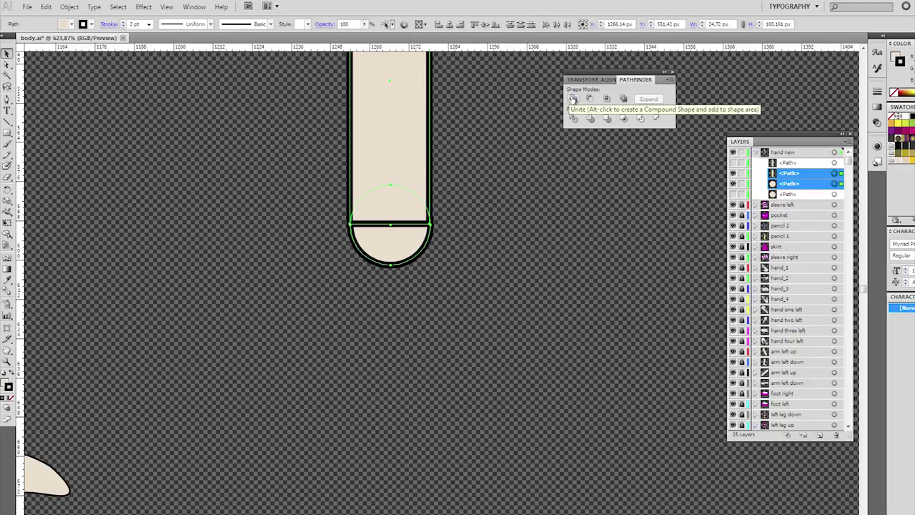
{"action": "left_click", "coordinate": [193, 6]}
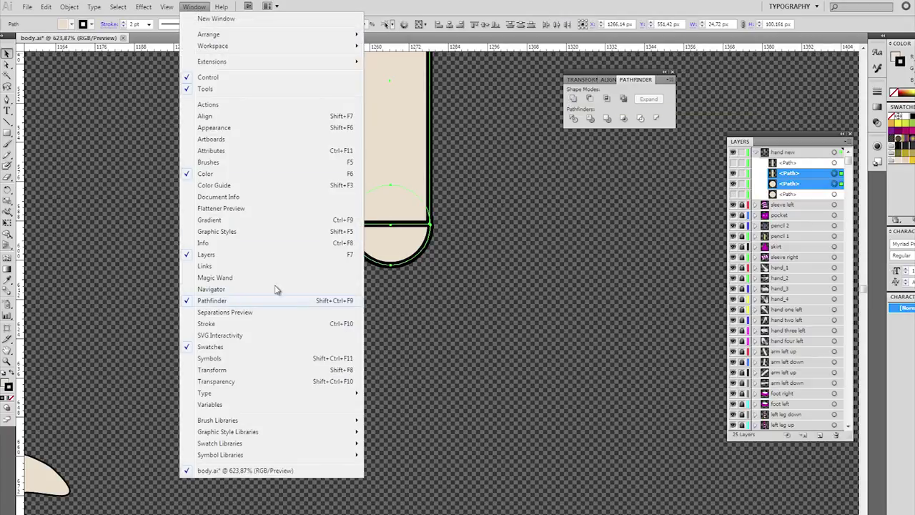
{"action": "left_click", "coordinate": [574, 99]}
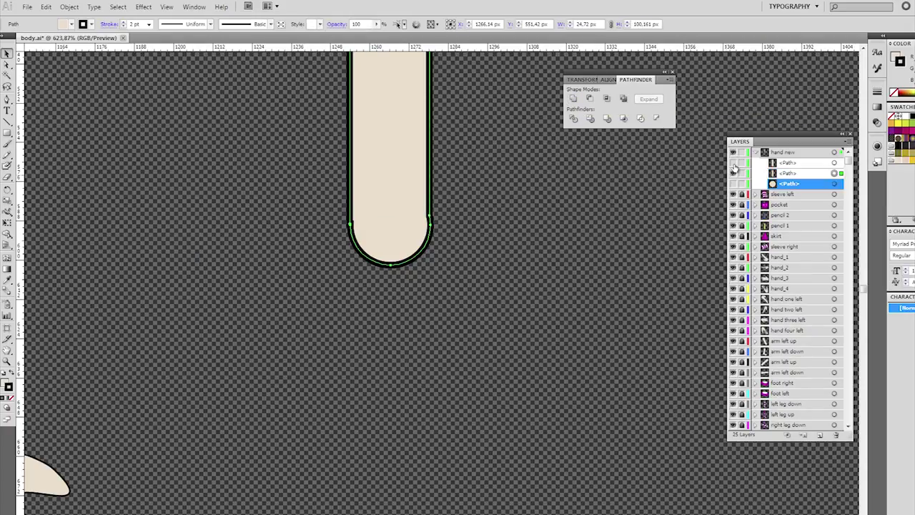
{"action": "left_click", "coordinate": [733, 172]}
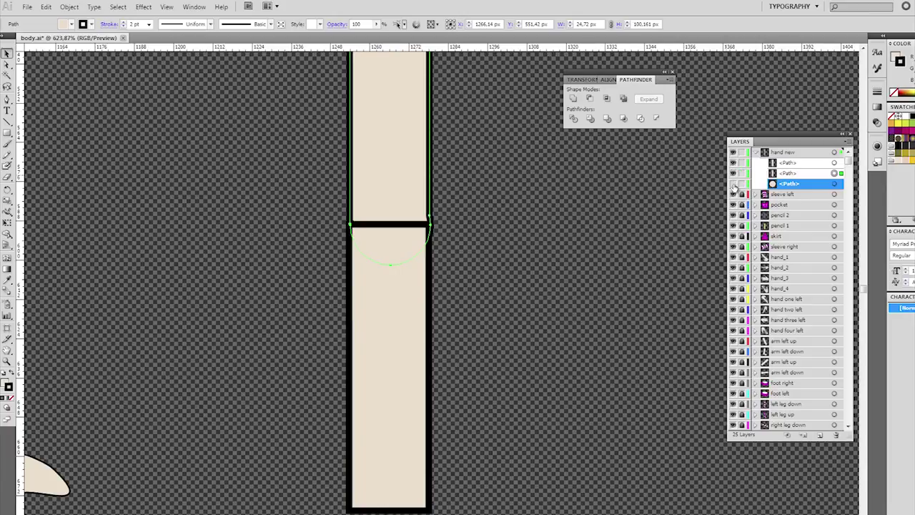
- Unite the lower rectangle and the remaining circle into one rounded segment, and compare both arm segments by toggling their visibility
{"action": "left_click", "coordinate": [733, 184]}
{"action": "left_click", "coordinate": [419, 263], "text": "shift"}
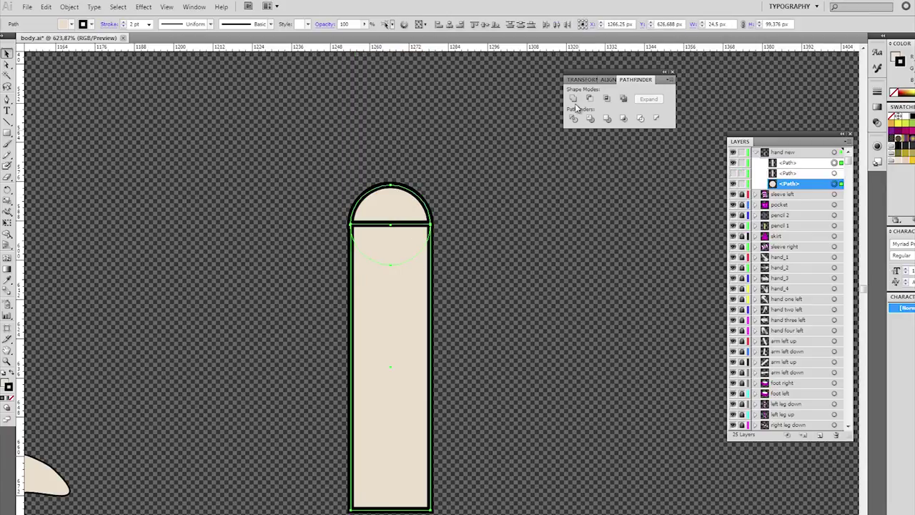
{"action": "left_click", "coordinate": [573, 98]}
{"action": "left_click", "coordinate": [733, 174]}
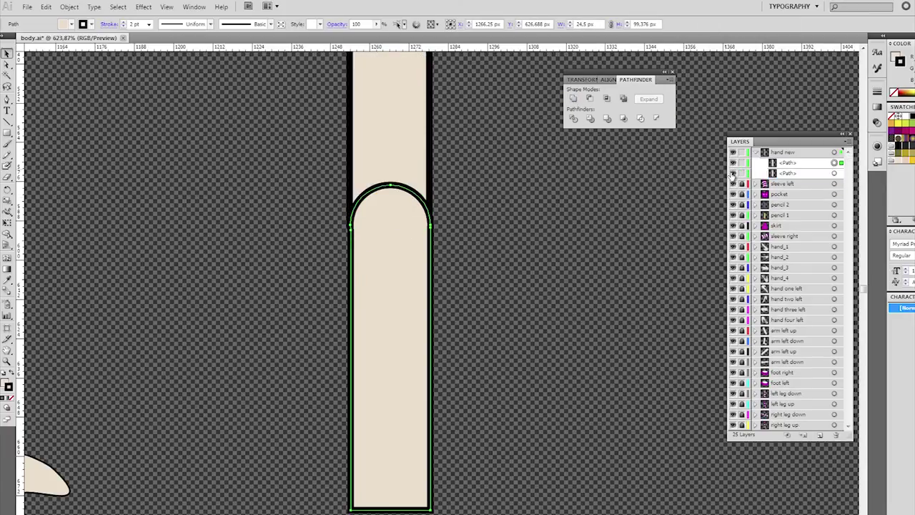
{"action": "left_click", "coordinate": [733, 164]}
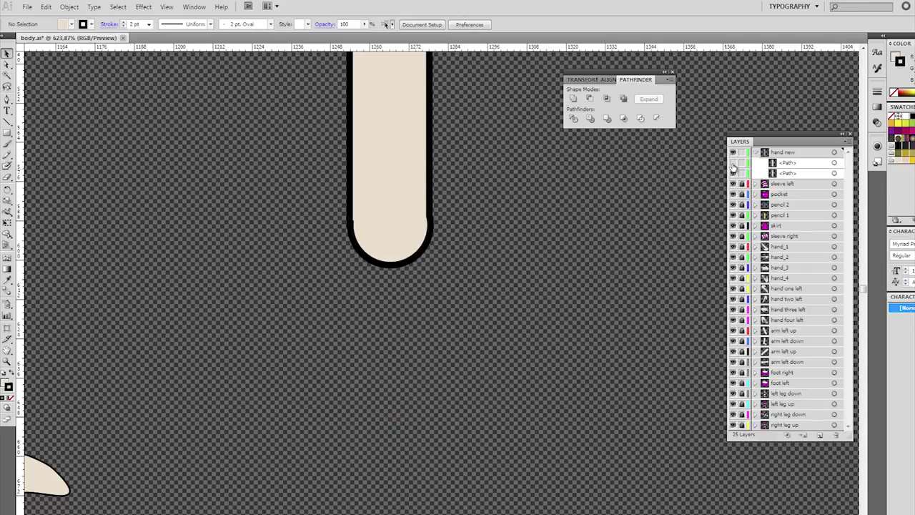
{"action": "left_click", "coordinate": [733, 164]}
{"action": "left_click", "coordinate": [733, 173]}
{"action": "left_click", "coordinate": [733, 174]}
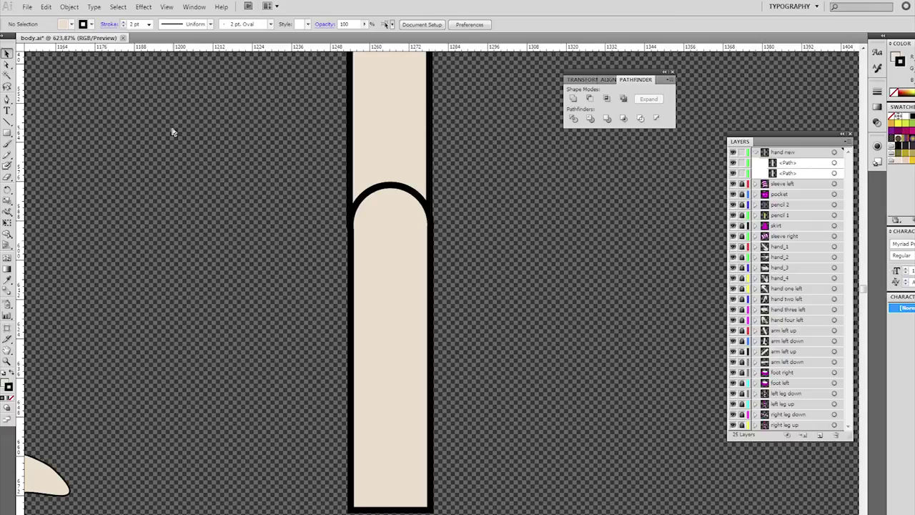
- Paste the copied circle in front at the joint and remove its stroke
{"action": "key", "text": "ctrl+f"}
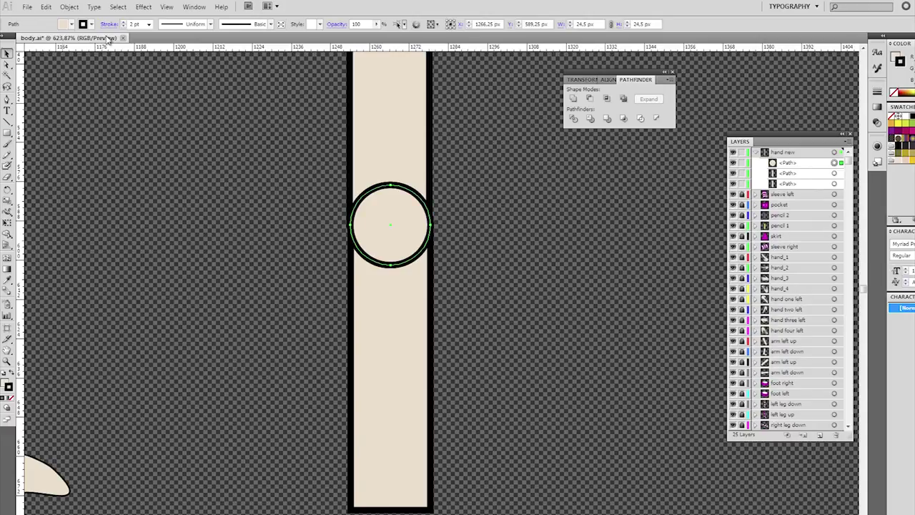
{"action": "left_click", "coordinate": [123, 27]}
{"action": "left_click", "coordinate": [123, 26]}
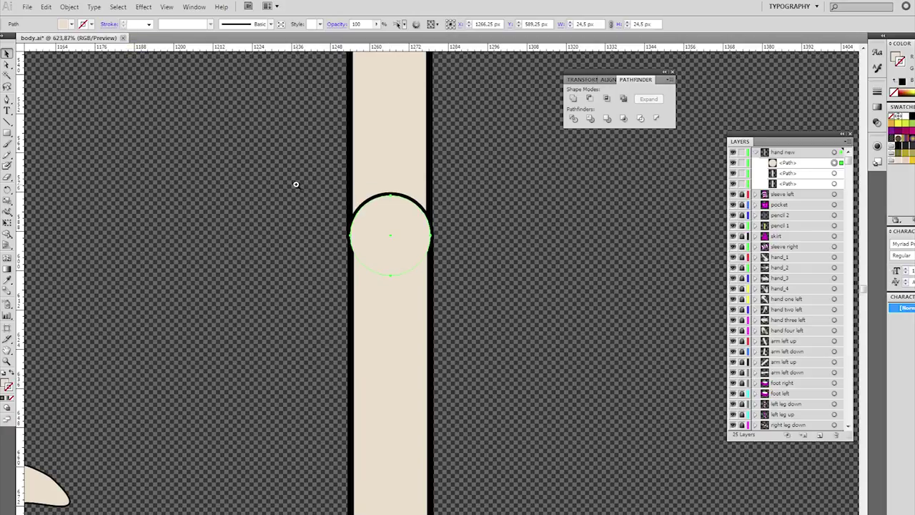
- Scale the strokeless joint circle uniformly to 94%, and scale it again by 98% to fit inside the arm outlines
{"action": "key", "text": "z"}
{"action": "left_click_drag", "start_coordinate": [302, 194], "coordinate": [523, 357]}
{"action": "left_click_drag", "start_coordinate": [495, 319], "coordinate": [476, 365]}
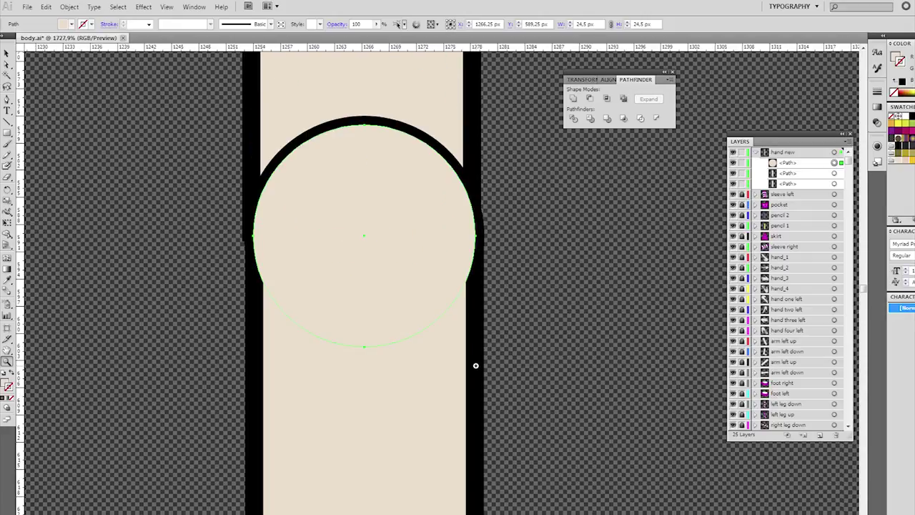
{"action": "left_click_drag", "start_coordinate": [7, 202], "coordinate": [37, 205]}
{"action": "double_click", "coordinate": [9, 202]}
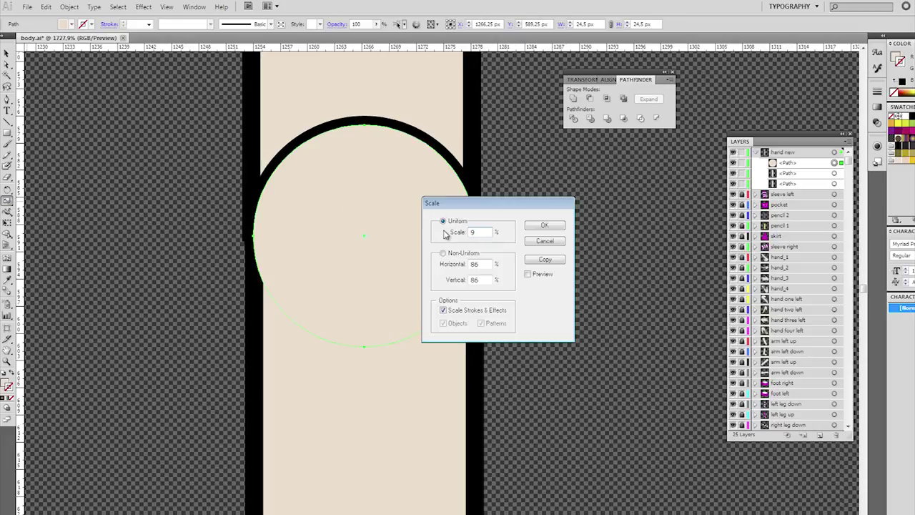
{"action": "type", "text": "94"}
{"action": "left_click", "coordinate": [541, 225]}
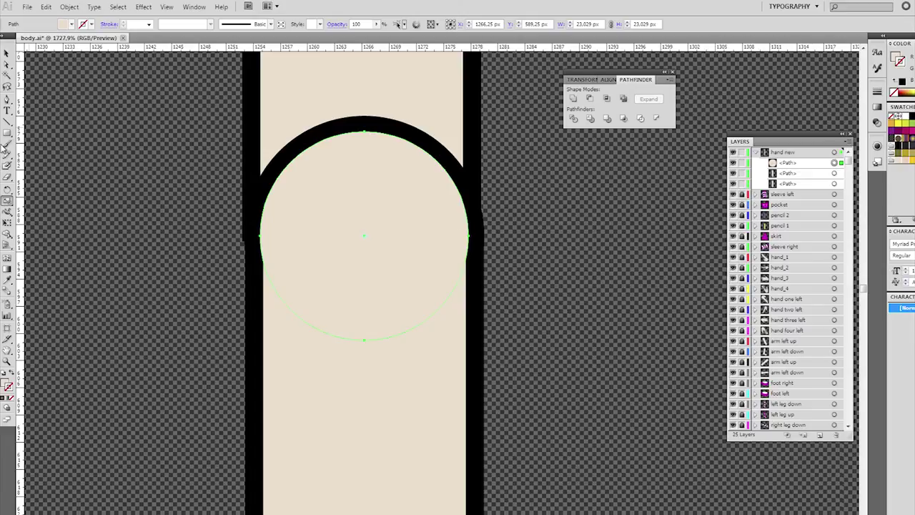
{"action": "double_click", "coordinate": [9, 202]}
{"action": "type", "text": "98"}
{"action": "left_click", "coordinate": [543, 226]}
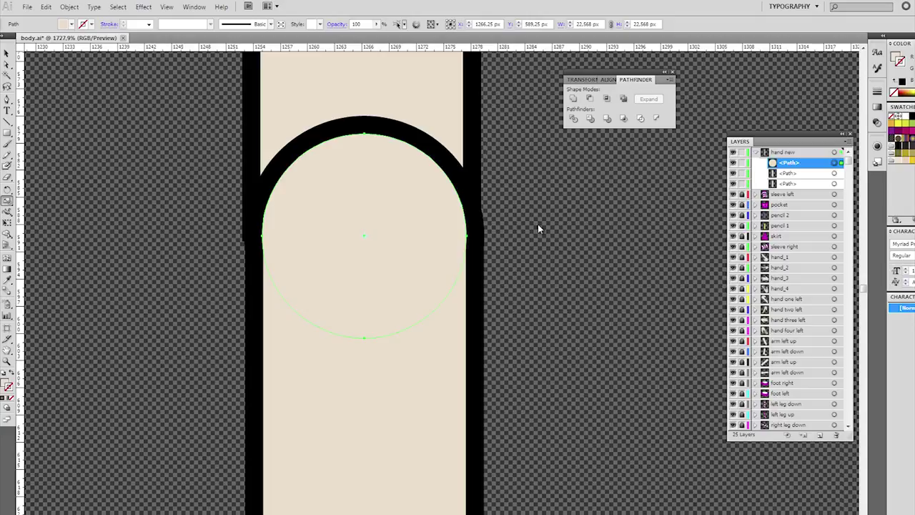
- With the joint circle hidden, flatten the lower segment's rounded top by removing its top anchor and adjusting the side handles; show the circle again
{"action": "left_click", "coordinate": [733, 164]}
{"action": "left_click", "coordinate": [415, 131], "text": "ctrl"}
{"action": "left_click", "coordinate": [9, 65]}
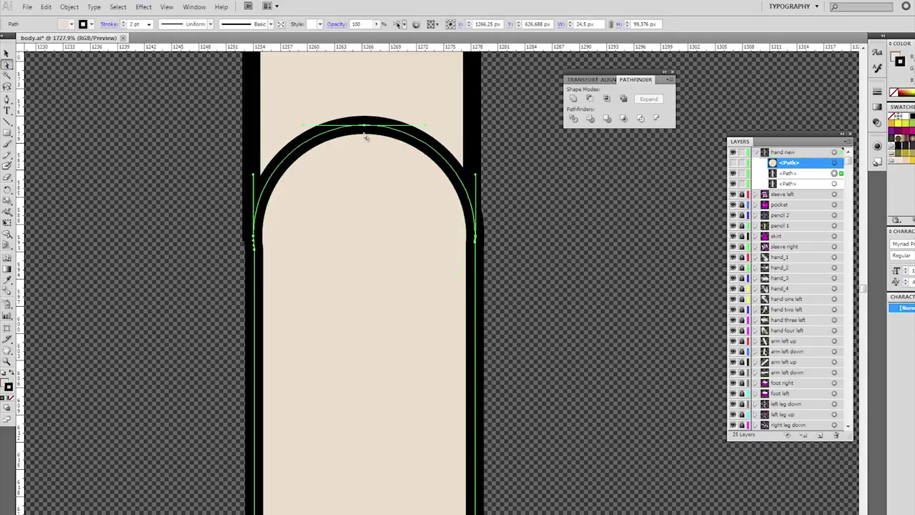
{"action": "left_click_drag", "start_coordinate": [364, 126], "coordinate": [367, 228]}
{"action": "left_click", "coordinate": [184, 25]}
{"action": "left_click_drag", "start_coordinate": [253, 175], "coordinate": [311, 228]}
{"action": "left_click_drag", "start_coordinate": [476, 175], "coordinate": [419, 242]}
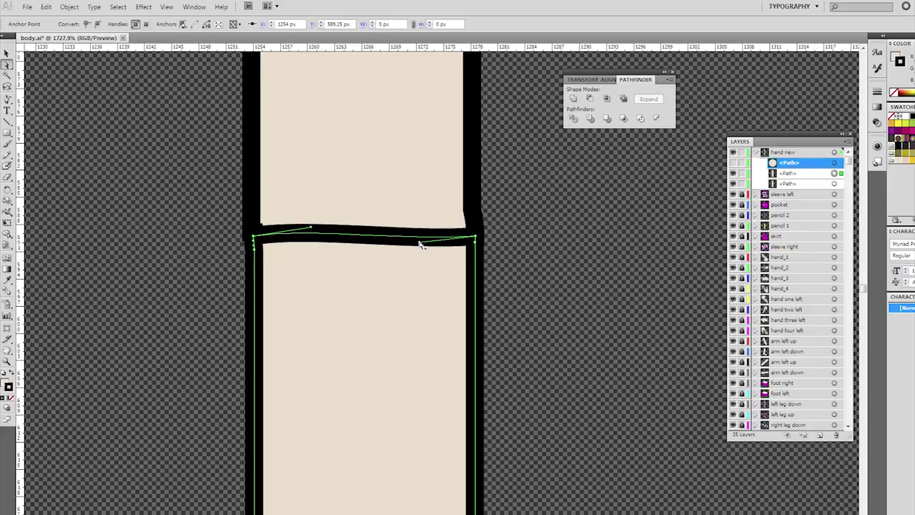
{"action": "left_click", "coordinate": [732, 163]}
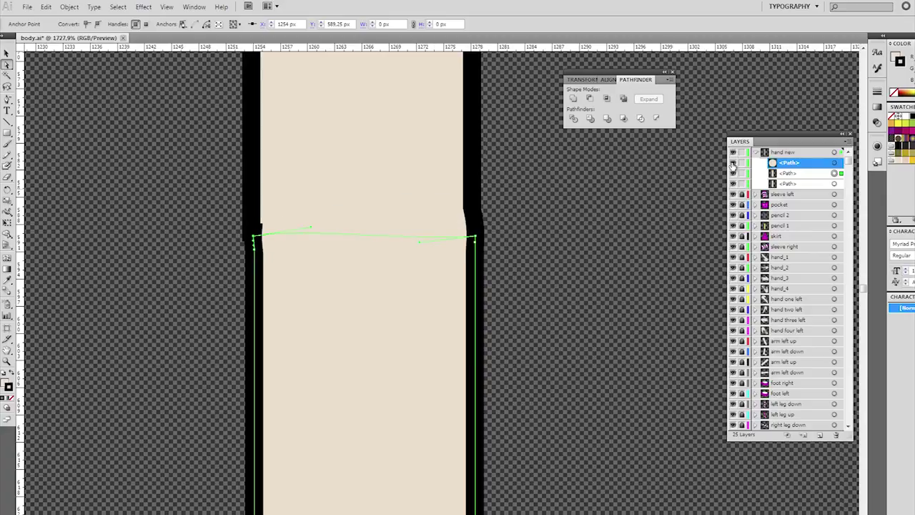
- Examine how the whole arm reads at the joint, toggling the visibility of the upper segment
{"action": "key", "text": "z"}
{"action": "left_click", "coordinate": [446, 263], "text": "alt"}
{"action": "left_click", "coordinate": [446, 263], "text": "alt"}
{"action": "left_click", "coordinate": [446, 263], "text": "alt"}
{"action": "left_click_drag", "start_coordinate": [432, 320], "coordinate": [398, 229]}
{"action": "key", "text": "v"}
{"action": "key", "text": "ctrl+shift+a"}
{"action": "left_click", "coordinate": [732, 184]}
{"action": "left_click", "coordinate": [732, 183]}
- Create a new layer and move the upper arm segment into it, keeping it beneath the hand new layer
{"action": "left_click", "coordinate": [820, 437]}
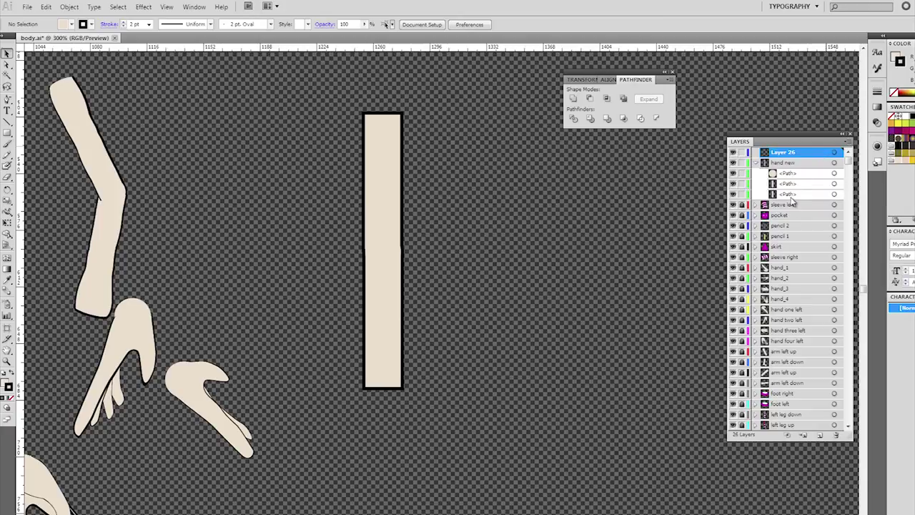
{"action": "left_click_drag", "start_coordinate": [792, 194], "coordinate": [776, 166]}
{"action": "left_click", "coordinate": [755, 164]}
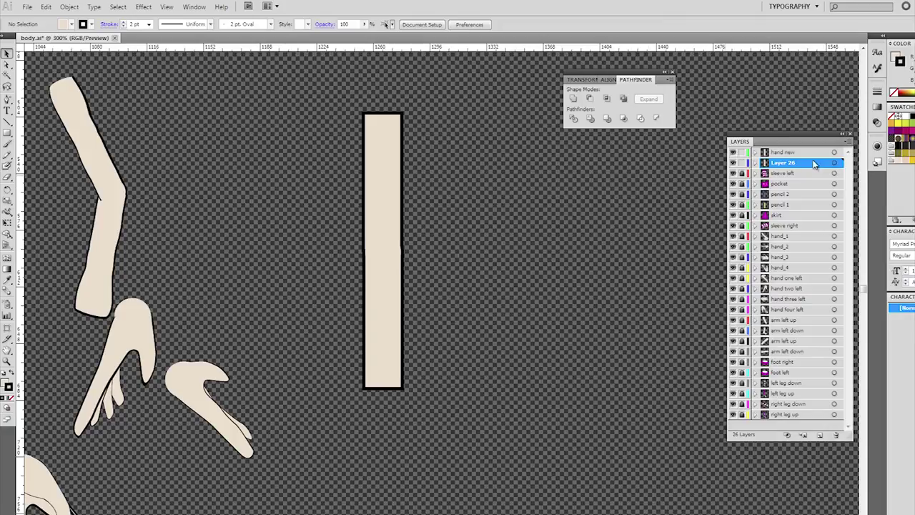
- Select all artwork on the hand new layer and rotate the lower arm clockwise about the joint to bend the elbow
{"action": "left_click", "coordinate": [834, 152]}
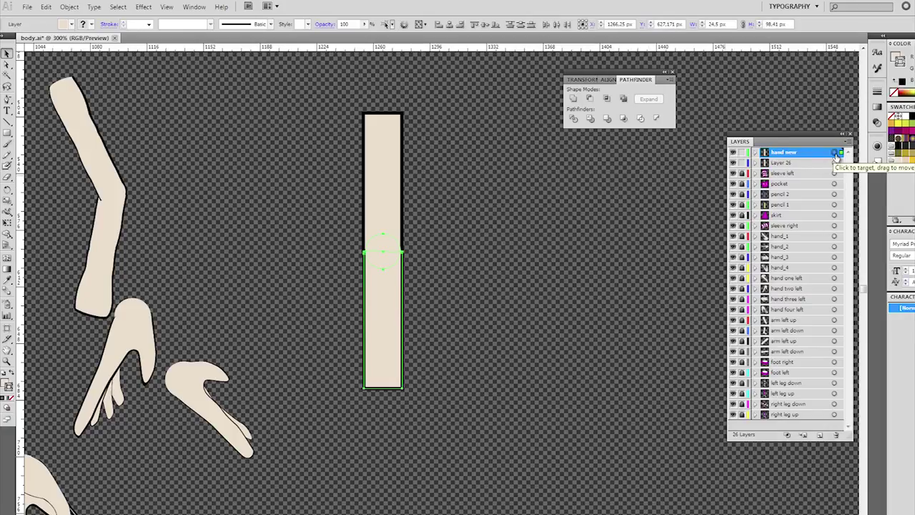
{"action": "left_click", "coordinate": [8, 190]}
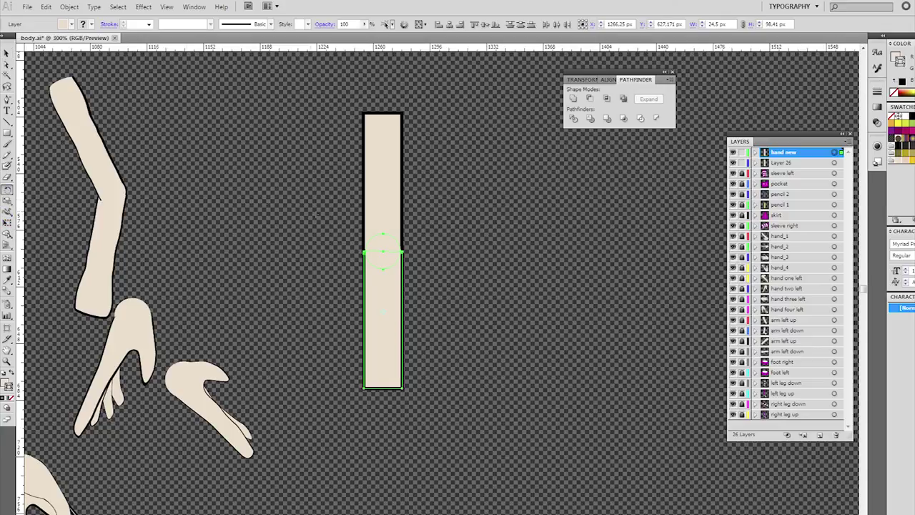
{"action": "key", "text": "z"}
{"action": "left_click_drag", "start_coordinate": [315, 219], "coordinate": [491, 323]}
{"action": "key", "text": "r"}
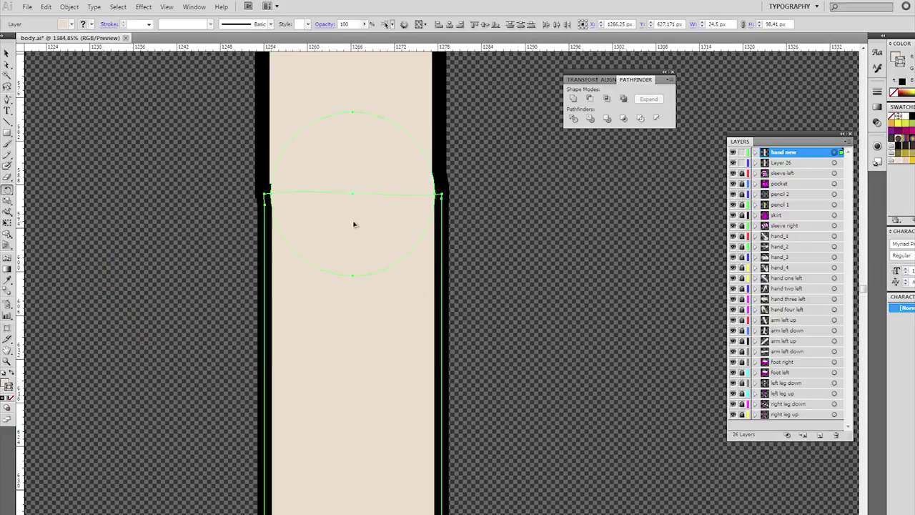
{"action": "left_click_drag", "start_coordinate": [359, 259], "coordinate": [255, 208]}
- Move the lower segment's corner anchor points at the inner elbow so its outline follows the edge of the joint circle
{"action": "key", "text": "z"}
{"action": "left_click", "coordinate": [260, 210], "text": "alt"}
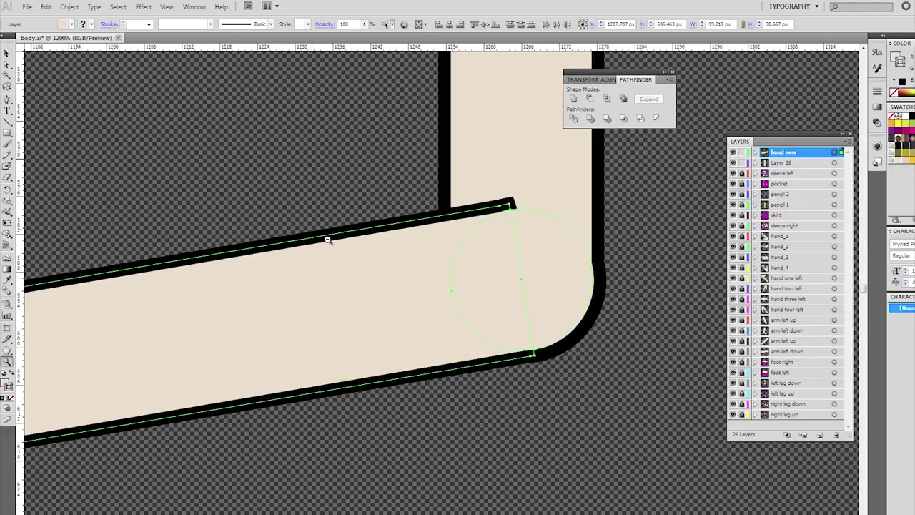
{"action": "left_click", "coordinate": [351, 245], "text": "alt"}
{"action": "left_click_drag", "start_coordinate": [270, 224], "coordinate": [435, 327]}
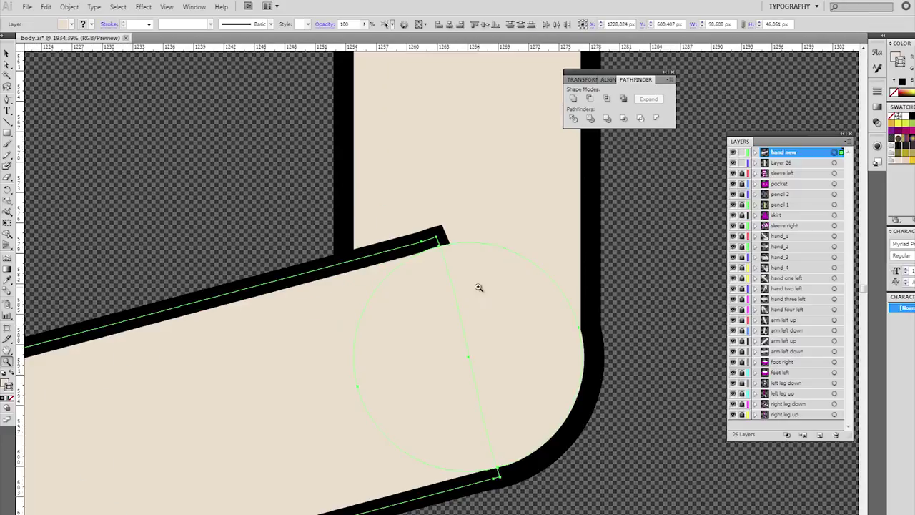
{"action": "left_click_drag", "start_coordinate": [469, 288], "coordinate": [342, 276]}
{"action": "key", "text": "a"}
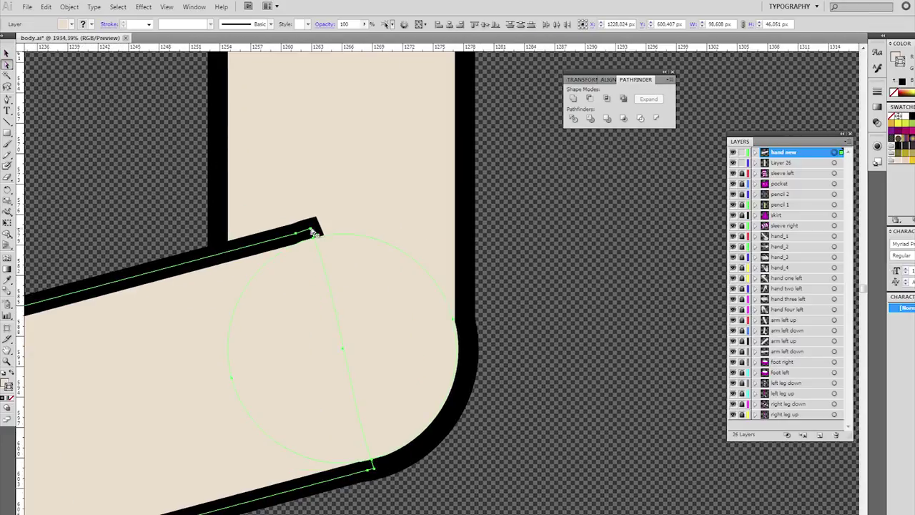
{"action": "left_click", "coordinate": [313, 232]}
{"action": "left_click_drag", "start_coordinate": [319, 239], "coordinate": [319, 238]}
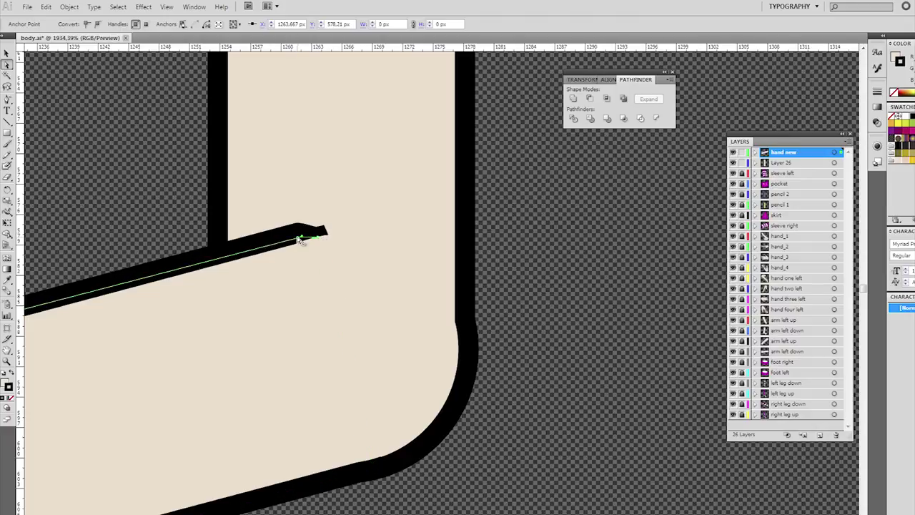
- Reshape the joint circle at the inner elbow by moving its upper anchor point and extending the neighbouring direction handles
{"action": "left_click", "coordinate": [311, 259]}
{"action": "left_click", "coordinate": [313, 239]}
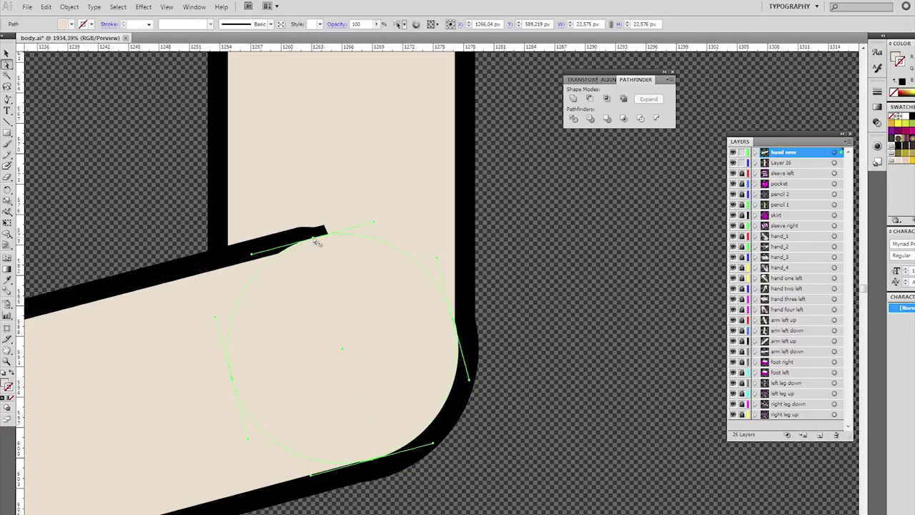
{"action": "left_click_drag", "start_coordinate": [316, 237], "coordinate": [313, 230]}
{"action": "left_click_drag", "start_coordinate": [252, 244], "coordinate": [210, 256]}
{"action": "left_click_drag", "start_coordinate": [215, 318], "coordinate": [204, 289]}
- Select the hand new layer's artwork and rotate the lower arm about the joint until it lies roughly horizontal
{"action": "key", "text": "z"}
{"action": "left_click", "coordinate": [422, 341], "text": "alt"}
{"action": "left_click", "coordinate": [442, 348], "text": "alt"}
{"action": "left_click", "coordinate": [446, 348], "text": "alt"}
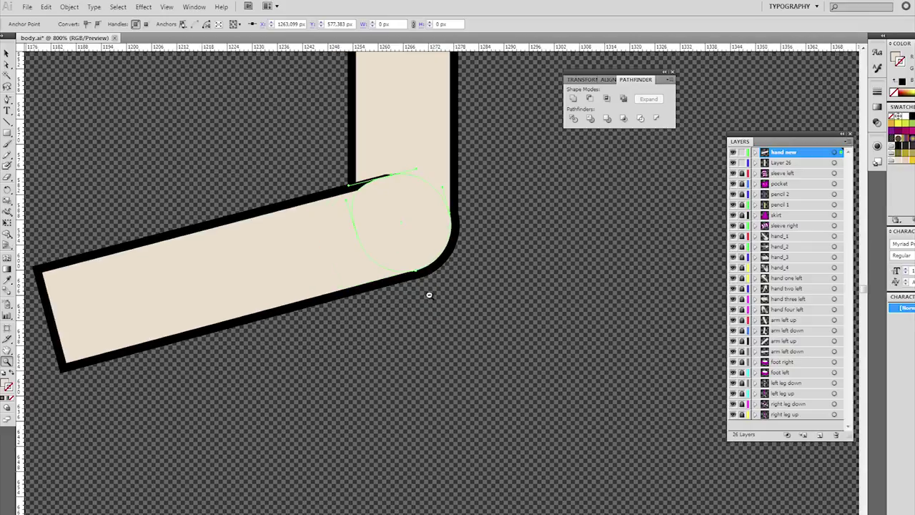
{"action": "left_click", "coordinate": [405, 239], "text": "alt"}
{"action": "left_click", "coordinate": [427, 294], "text": "alt"}
{"action": "left_click_drag", "start_coordinate": [413, 283], "coordinate": [374, 258]}
{"action": "key", "text": "q"}
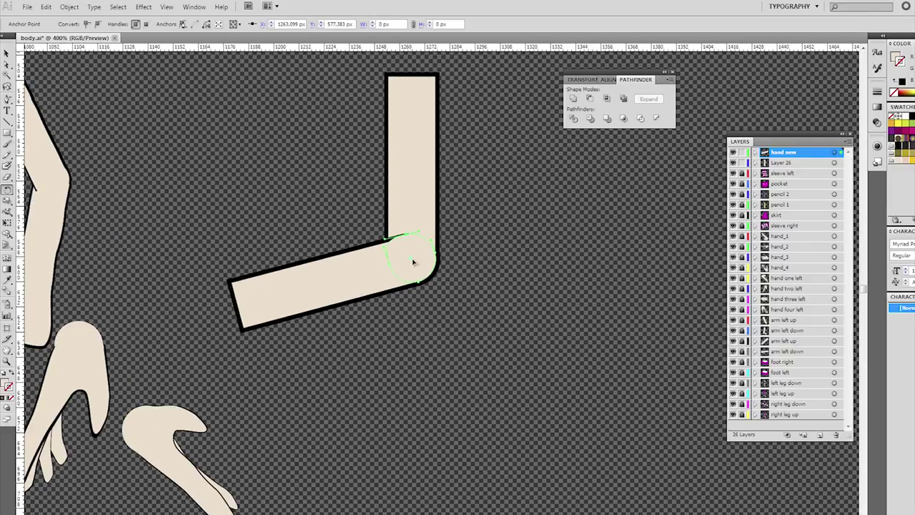
{"action": "left_click", "coordinate": [835, 153]}
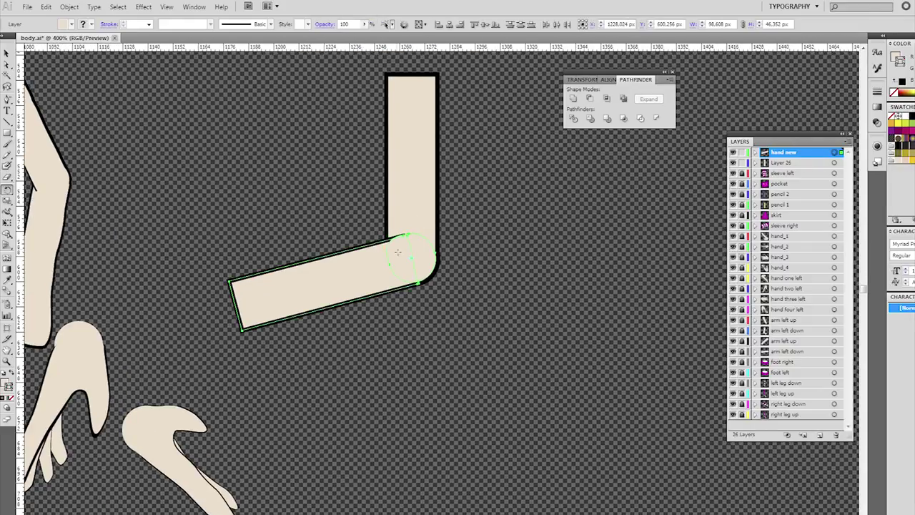
{"action": "left_click_drag", "start_coordinate": [414, 264], "coordinate": [400, 343]}
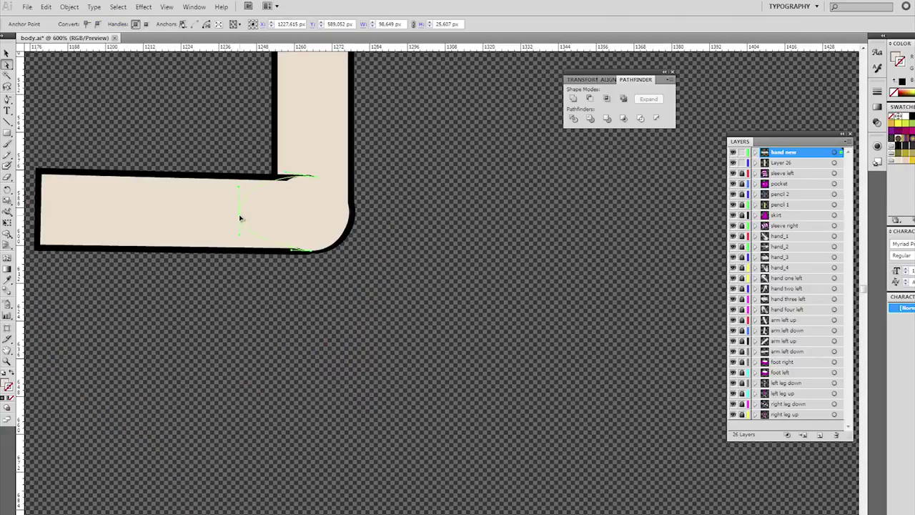
- Stretch the joint circle along the forearm by moving its far anchor and adjusting its handles to smooth both edges
{"action": "left_click_drag", "start_coordinate": [240, 216], "coordinate": [218, 217]}
{"action": "left_click_drag", "start_coordinate": [291, 250], "coordinate": [284, 251]}
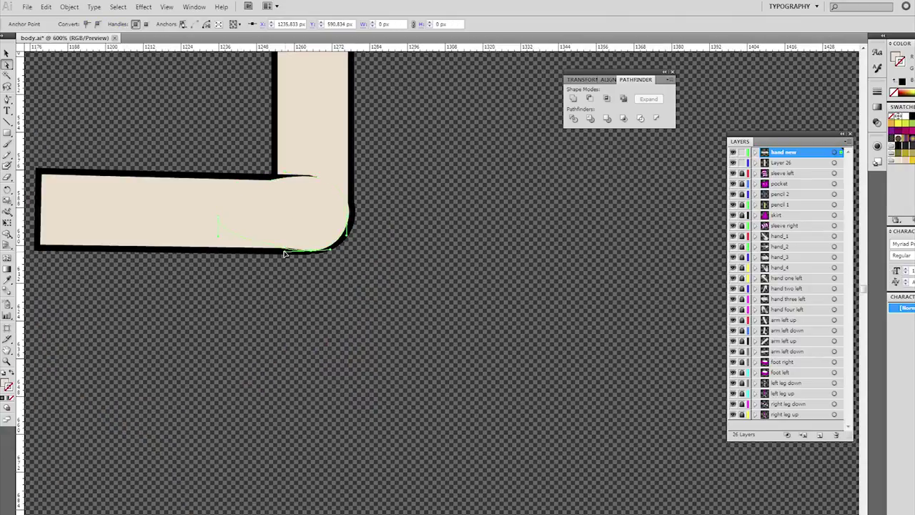
{"action": "left_click", "coordinate": [217, 187]}
{"action": "key", "text": "ctrl+z"}
{"action": "left_click", "coordinate": [317, 209]}
{"action": "left_click_drag", "start_coordinate": [219, 190], "coordinate": [212, 184]}
{"action": "left_click", "coordinate": [174, 151]}
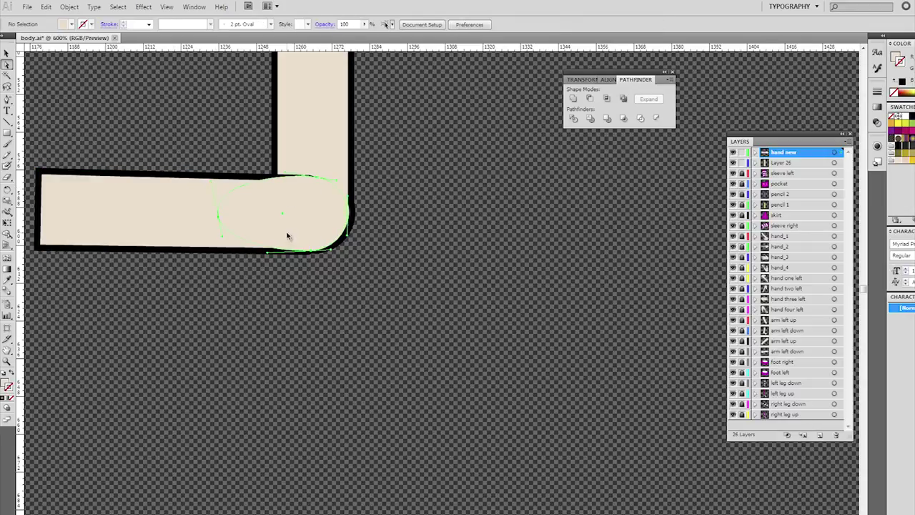
{"action": "left_click", "coordinate": [288, 236]}
{"action": "left_click_drag", "start_coordinate": [222, 237], "coordinate": [216, 241]}
{"action": "left_click", "coordinate": [206, 161]}
- Select the hand new layer's artwork and rotate the lower arm back down to nearly straight beneath the upper arm
{"action": "key", "text": "q"}
{"action": "left_click", "coordinate": [834, 154]}
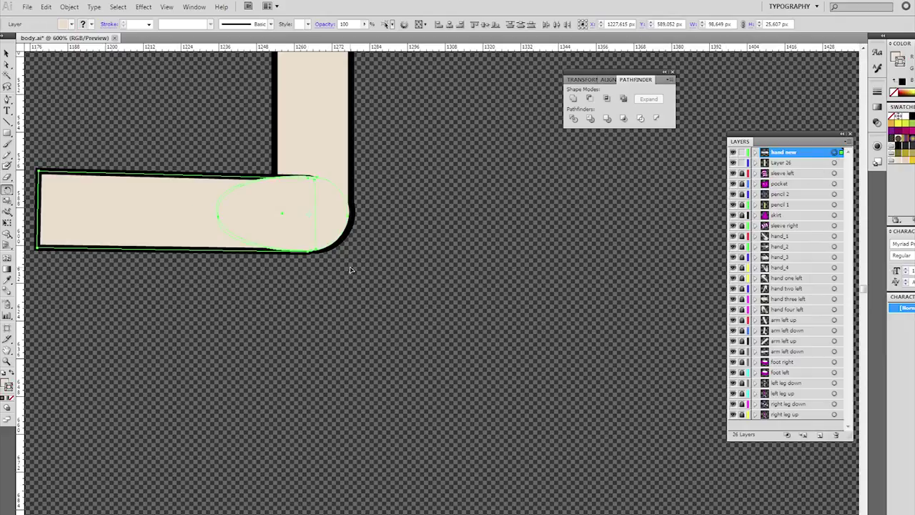
{"action": "left_click_drag", "start_coordinate": [351, 269], "coordinate": [490, 108]}
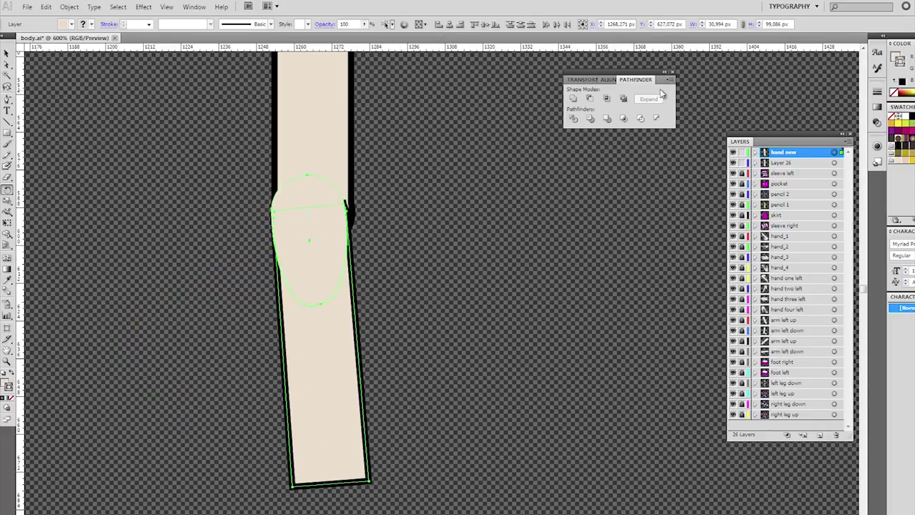
- Show the transparency settings and set the hand new layer's blending mode to Overlay
{"action": "left_click", "coordinate": [583, 79]}
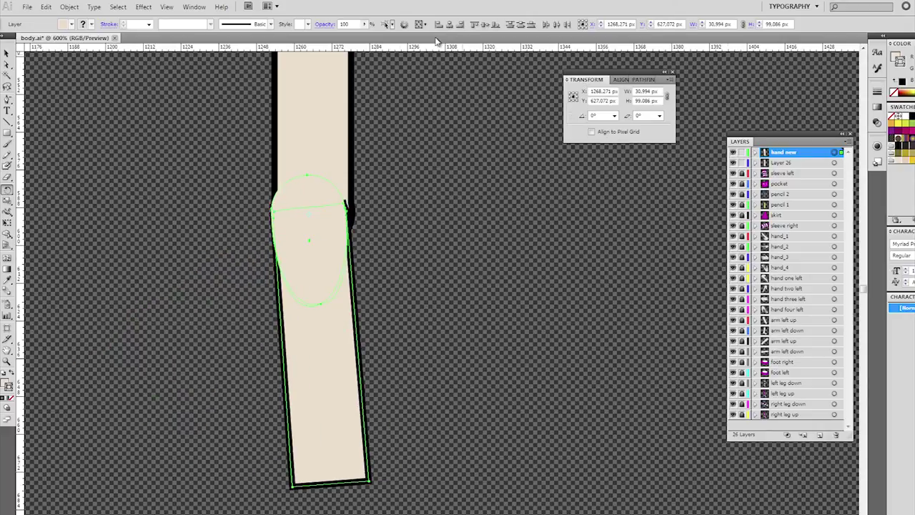
{"action": "left_click", "coordinate": [194, 7]}
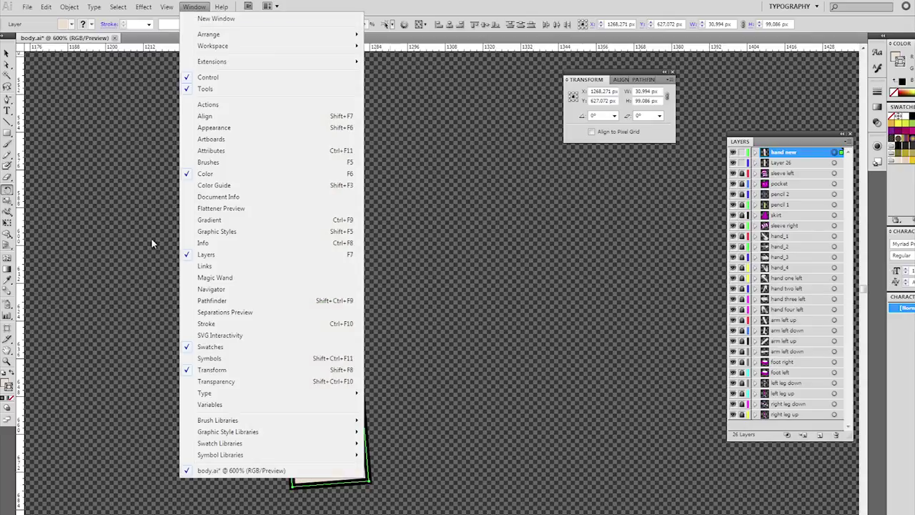
{"action": "left_click", "coordinate": [215, 381]}
{"action": "left_click", "coordinate": [803, 102]}
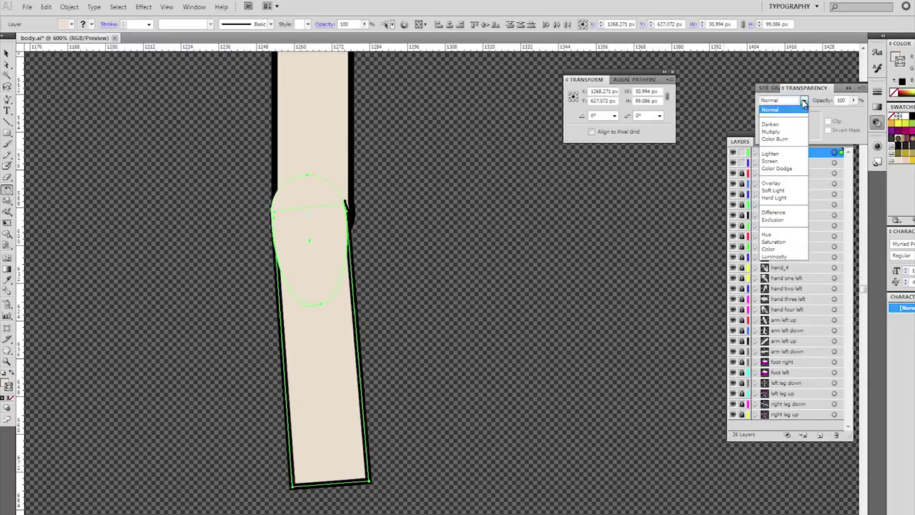
{"action": "left_click", "coordinate": [793, 184]}
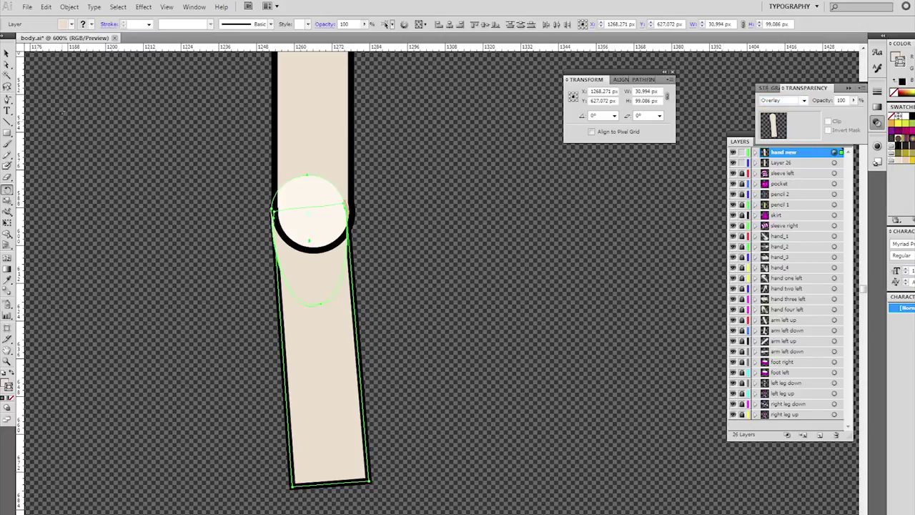
- Rotate the hand new layer's lower arm about the elbow joint so it slants diagonally down and left
{"action": "left_click", "coordinate": [7, 53]}
{"action": "left_click_drag", "start_coordinate": [309, 283], "coordinate": [310, 286]}
{"action": "key", "text": "z"}
{"action": "left_click_drag", "start_coordinate": [243, 146], "coordinate": [483, 333]}
{"action": "key", "text": "r"}
{"action": "left_click_drag", "start_coordinate": [448, 266], "coordinate": [345, 293]}
{"action": "key", "text": "z"}
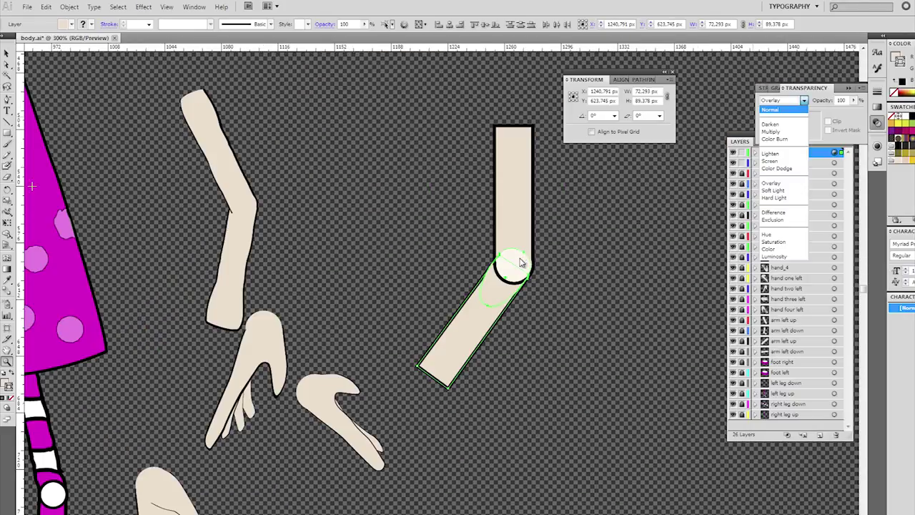
- Set the hand new layer's blending mode to Normal and deselect its artwork
{"action": "left_click", "coordinate": [789, 111]}
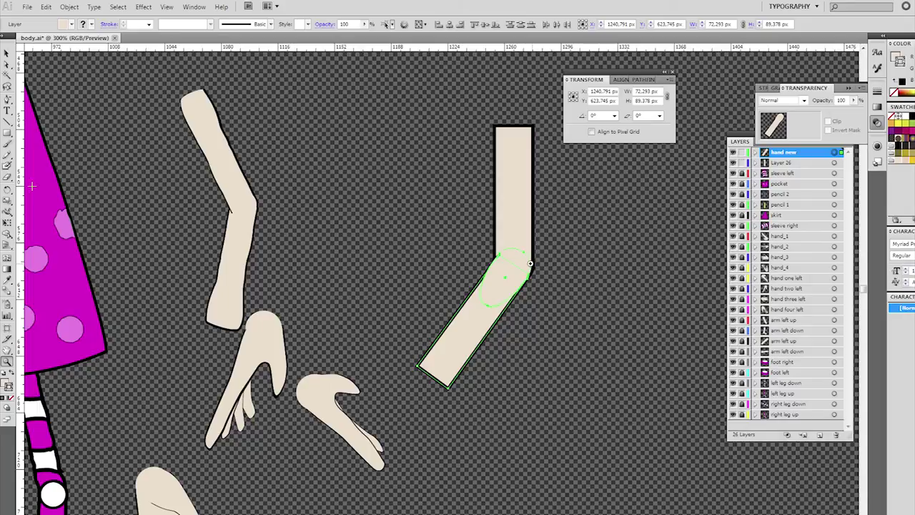
{"action": "left_click_drag", "start_coordinate": [423, 174], "coordinate": [310, 158]}
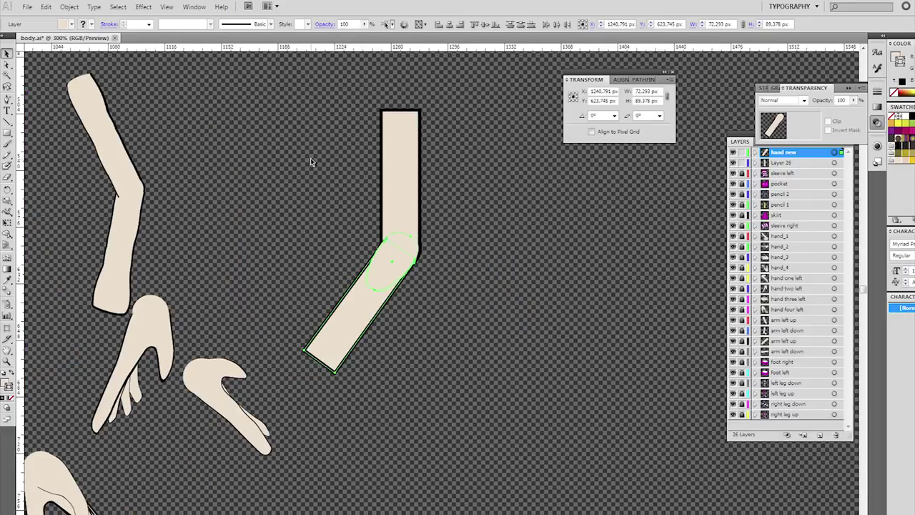
{"action": "left_click", "coordinate": [311, 162]}
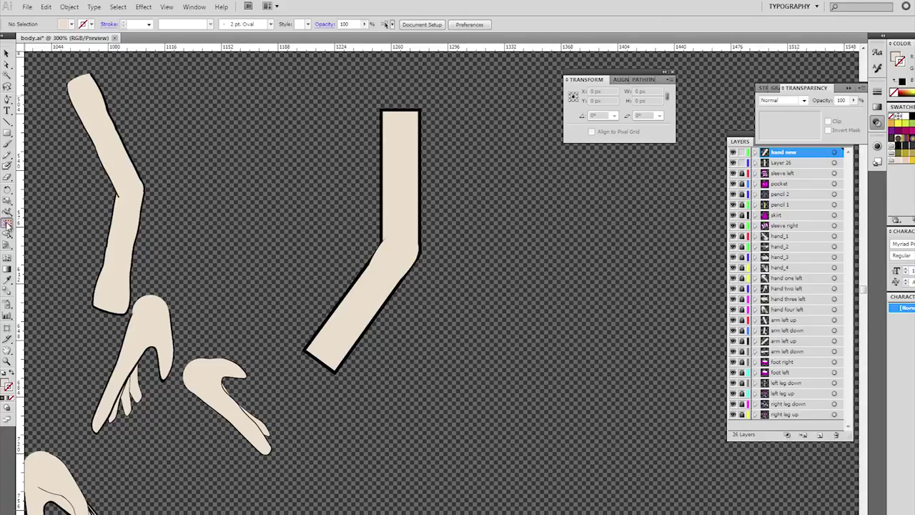
- Configure the Warp tool brush with a width of 10 px, a height of 20 px and an intensity of 10%
{"action": "left_click_drag", "start_coordinate": [7, 223], "coordinate": [46, 229]}
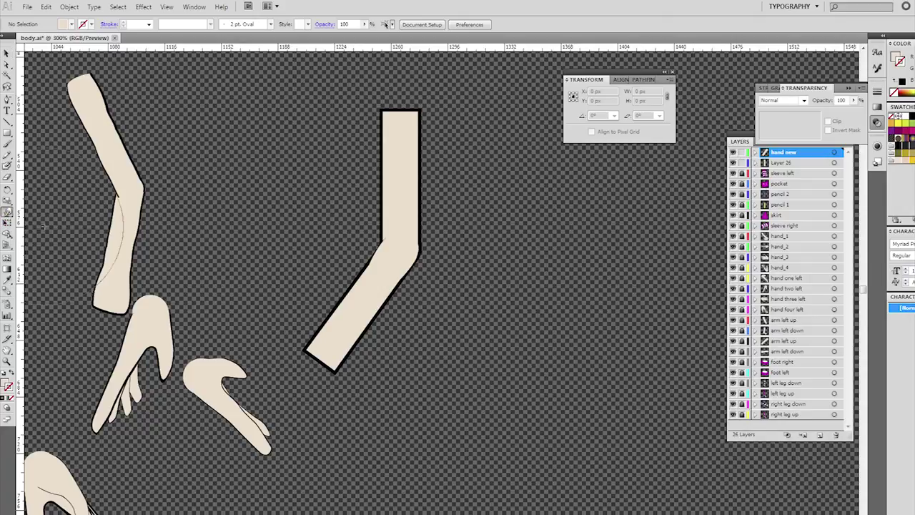
{"action": "double_click", "coordinate": [7, 213]}
{"action": "left_click_drag", "start_coordinate": [528, 174], "coordinate": [450, 180]}
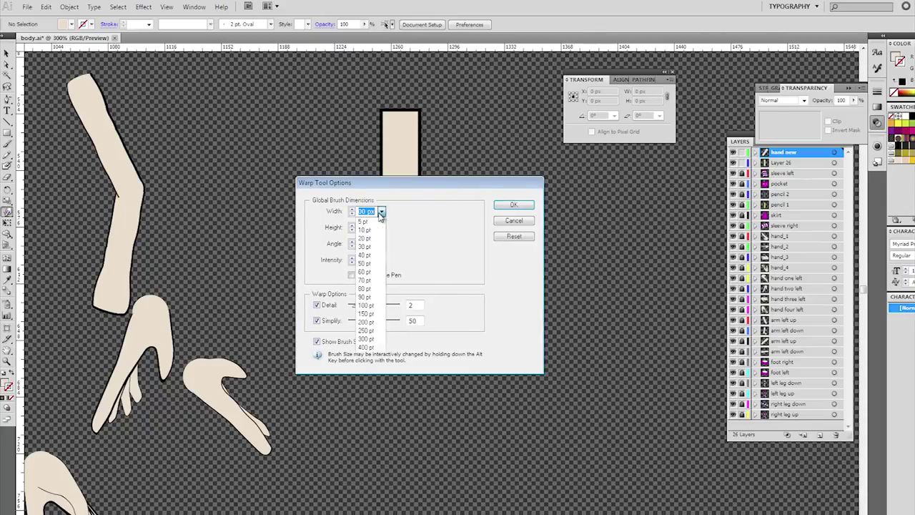
{"action": "left_click", "coordinate": [381, 211]}
{"action": "left_click", "coordinate": [371, 229]}
{"action": "left_click", "coordinate": [381, 227]}
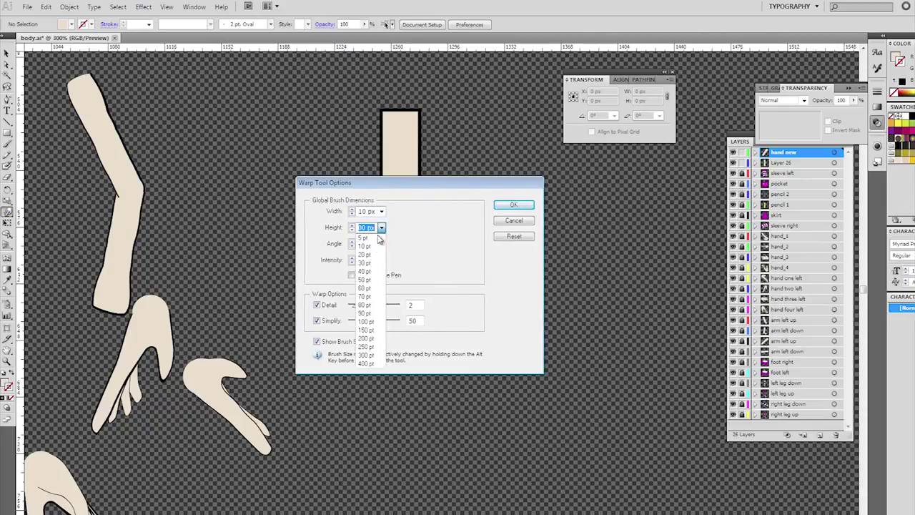
{"action": "left_click", "coordinate": [364, 254]}
{"action": "left_click", "coordinate": [381, 259]}
{"action": "left_click", "coordinate": [378, 280]}
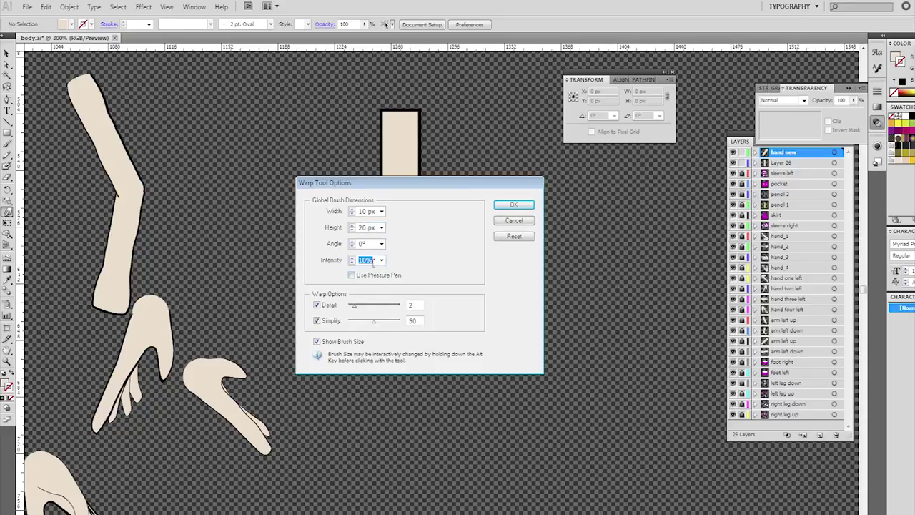
{"action": "left_click", "coordinate": [512, 205]}
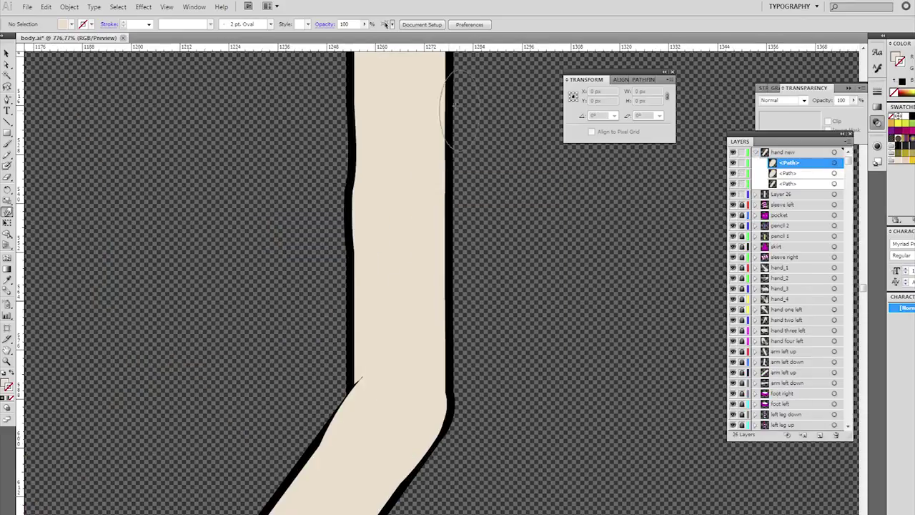
- Warp the edges of the upper arm and the upper forearm into slightly uneven, hand-drawn contours
{"action": "mouse_move", "coordinate": [445, 102]}
{"action": "left_mouse_down"}
{"action": "mouse_move", "coordinate": [381, 270]}
{"action": "mouse_move", "coordinate": [381, 260]}
{"action": "left_mouse_up"}
{"action": "mouse_move", "coordinate": [288, 288]}
{"action": "left_mouse_down"}
{"action": "mouse_move", "coordinate": [298, 285]}
{"action": "mouse_move", "coordinate": [279, 260]}
{"action": "left_mouse_up"}
{"action": "mouse_move", "coordinate": [339, 450]}
{"action": "left_mouse_down"}
{"action": "mouse_move", "coordinate": [353, 158]}
{"action": "mouse_move", "coordinate": [372, 112]}
{"action": "left_mouse_up"}
{"action": "left_click_drag", "start_coordinate": [274, 303], "coordinate": [281, 307]}
- Warp the lower forearm's edges into irregular contours and round off the two corners at its free end
{"action": "scroll", "coordinate": [239, 400], "scroll_direction": "down", "scroll_amount": 5}
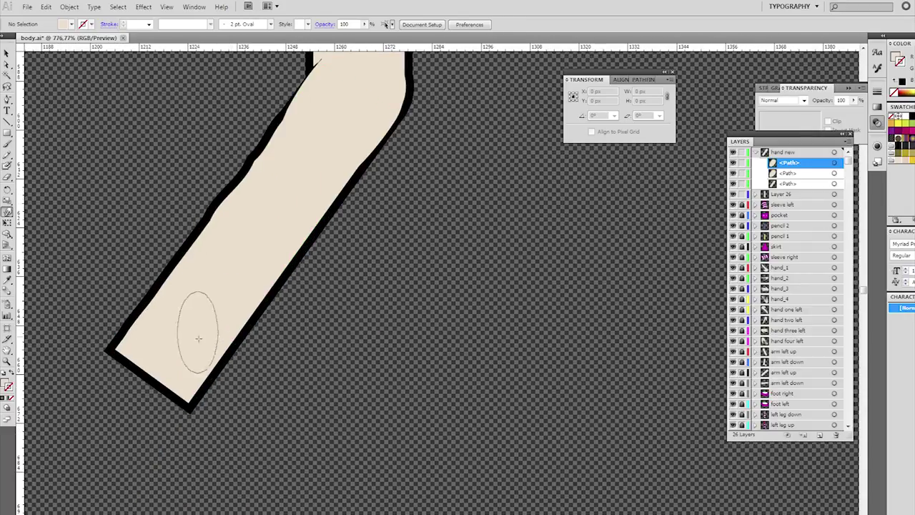
{"action": "left_click_drag", "start_coordinate": [339, 227], "coordinate": [333, 224]}
{"action": "left_click_drag", "start_coordinate": [356, 185], "coordinate": [349, 182]}
{"action": "left_click_drag", "start_coordinate": [304, 255], "coordinate": [298, 252]}
{"action": "left_click_drag", "start_coordinate": [181, 375], "coordinate": [177, 369]}
{"action": "left_click_drag", "start_coordinate": [129, 342], "coordinate": [134, 339]}
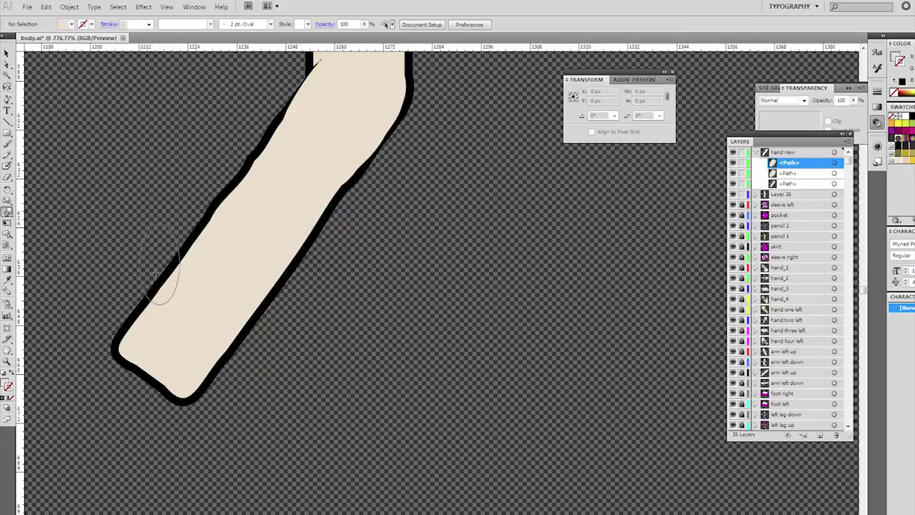
{"action": "left_click_drag", "start_coordinate": [165, 267], "coordinate": [160, 271]}
- Examine the whole warped arm's outline and bent elbow next to the other arm artwork
{"action": "left_click", "coordinate": [365, 262], "text": "ctrl+alt"}
{"action": "left_click", "coordinate": [372, 263], "text": "ctrl+alt"}
{"action": "left_click", "coordinate": [372, 263], "text": "ctrl+alt"}
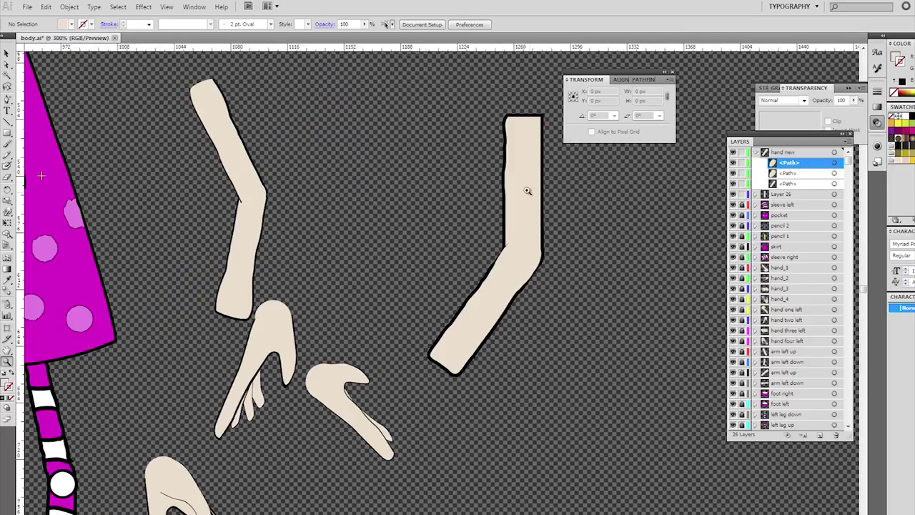
{"action": "left_click", "coordinate": [420, 208], "text": "ctrl"}
{"action": "mouse_move", "coordinate": [541, 178]}
{"action": "left_mouse_down"}
{"action": "mouse_move", "coordinate": [420, 205]}
{"action": "mouse_move", "coordinate": [444, 220]}
{"action": "mouse_move", "coordinate": [446, 172]}
{"action": "left_mouse_up"}
{"action": "left_click_drag", "start_coordinate": [450, 216], "coordinate": [451, 185]}
{"action": "mouse_move", "coordinate": [448, 203]}
{"action": "left_mouse_down"}
{"action": "mouse_move", "coordinate": [458, 190]}
{"action": "mouse_move", "coordinate": [450, 175]}
{"action": "left_mouse_up"}
{"action": "left_click_drag", "start_coordinate": [441, 168], "coordinate": [433, 150]}
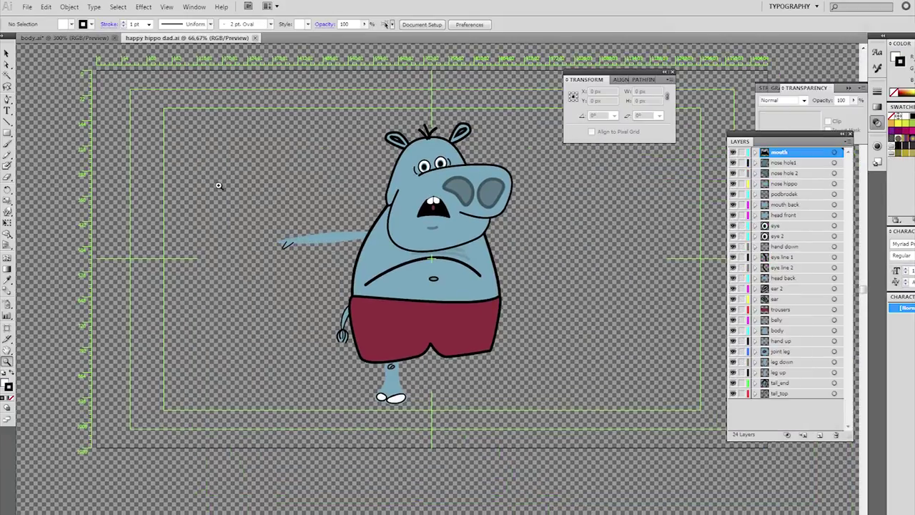
- In happy hippo dad.ai, move the hand down layer's forearm shape up and away from the hippo's outstretched arm
{"action": "left_click_drag", "start_coordinate": [219, 186], "coordinate": [471, 334]}
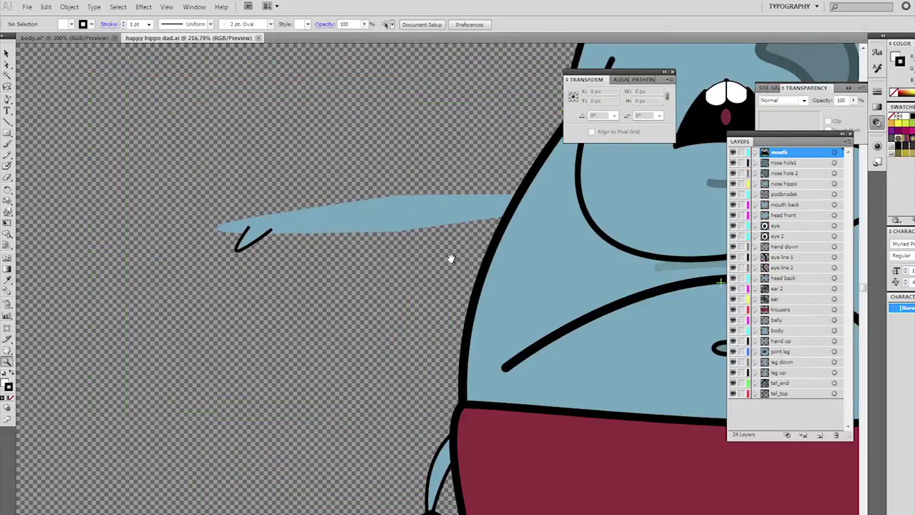
{"action": "left_click_drag", "start_coordinate": [438, 273], "coordinate": [342, 283]}
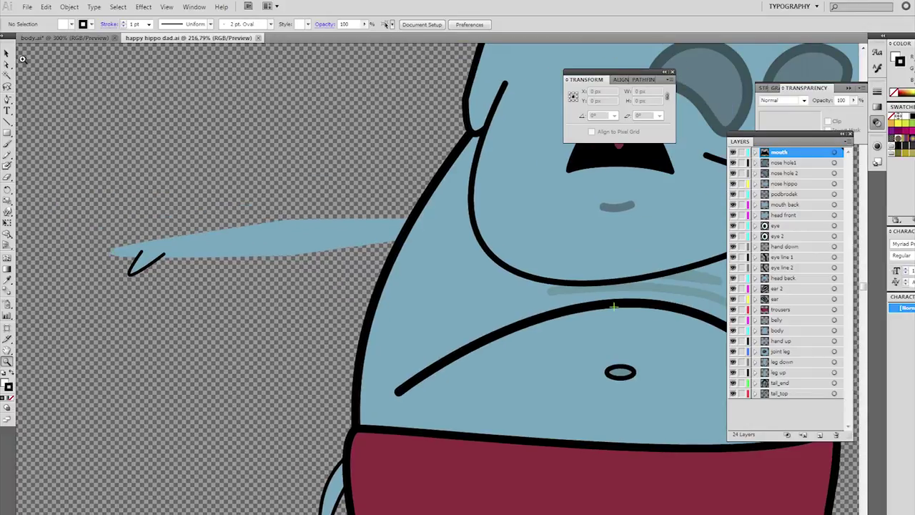
{"action": "left_click", "coordinate": [7, 54]}
{"action": "left_click", "coordinate": [232, 246]}
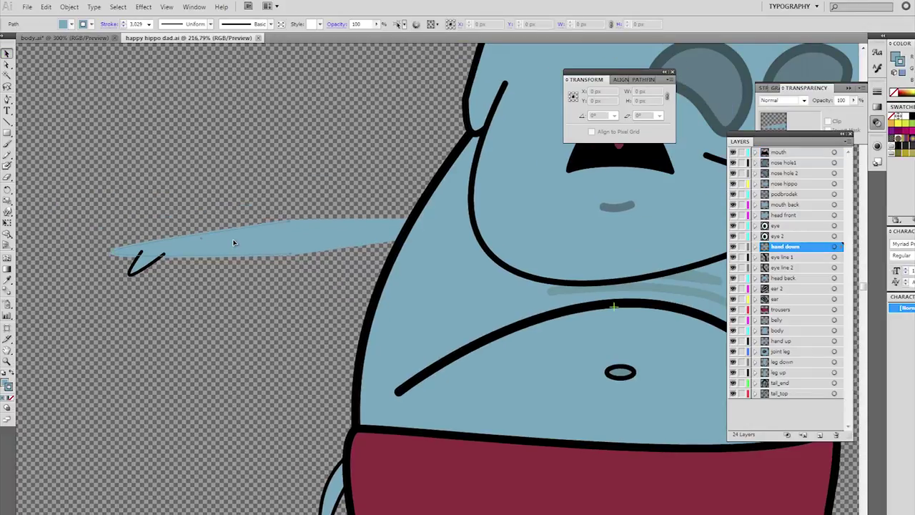
{"action": "left_click_drag", "start_coordinate": [232, 247], "coordinate": [156, 190]}
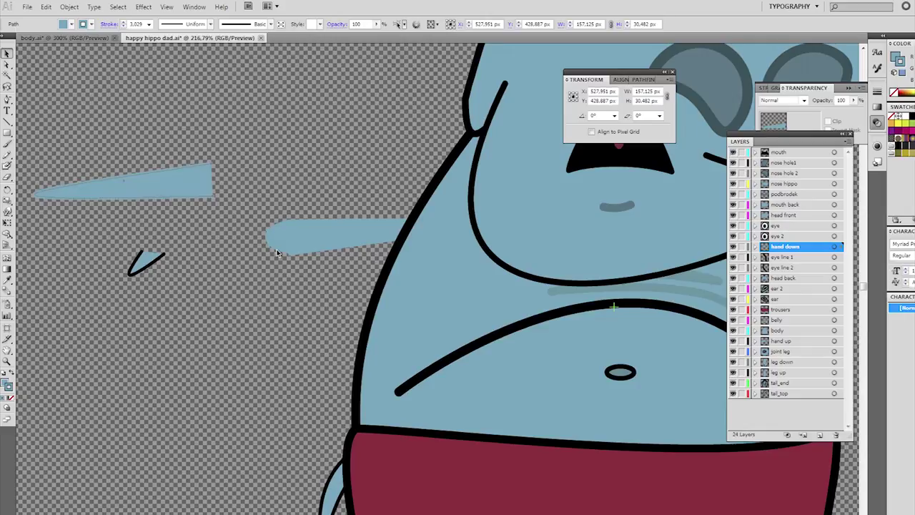
- Select the pieces of the hippo's rounded elbow and upper arm, and move the detached forearm shape below them
{"action": "left_click", "coordinate": [319, 239]}
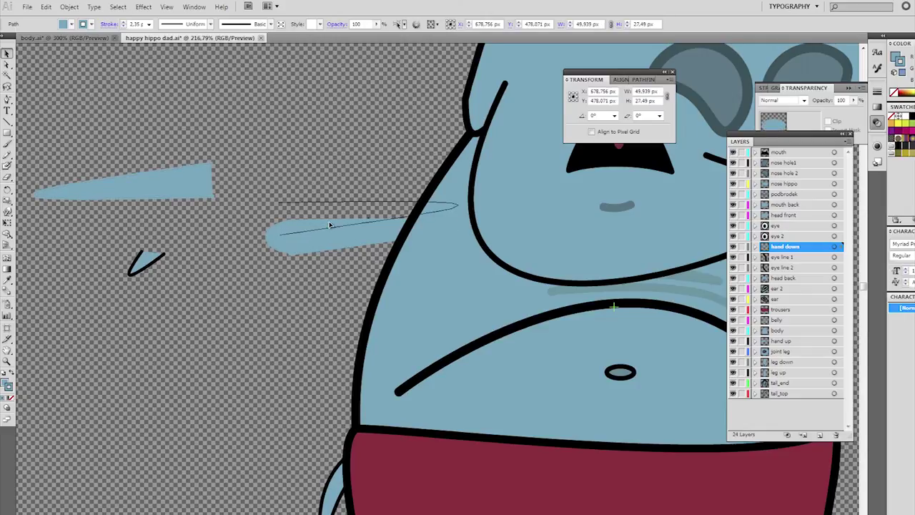
{"action": "left_click", "coordinate": [336, 237]}
{"action": "left_click_drag", "start_coordinate": [143, 196], "coordinate": [275, 303]}
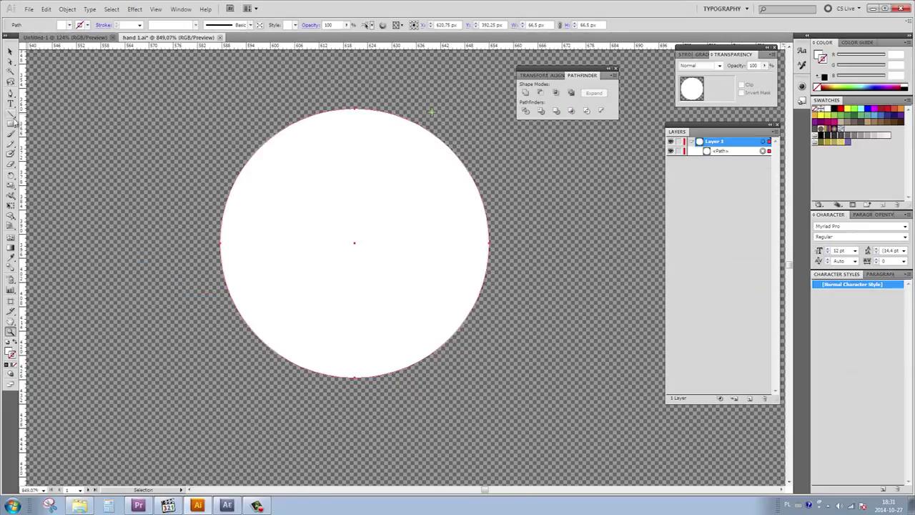
- In hand 1.ai, draw a square of about 66 px spanning the white circle's diameter and extending upward from its centre line
{"action": "left_click", "coordinate": [11, 123]}
{"action": "mouse_move", "coordinate": [489, 242]}
{"action": "left_mouse_down"}
{"action": "mouse_move", "coordinate": [228, 227]}
{"action": "mouse_move", "coordinate": [222, 178]}
{"action": "left_mouse_up"}
{"action": "key", "text": "z"}
{"action": "left_click", "coordinate": [338, 231], "text": "alt"}
{"action": "left_click", "coordinate": [443, 243], "text": "alt"}
{"action": "left_click", "coordinate": [443, 243], "text": "alt"}
{"action": "left_click", "coordinate": [442, 243], "text": "alt"}
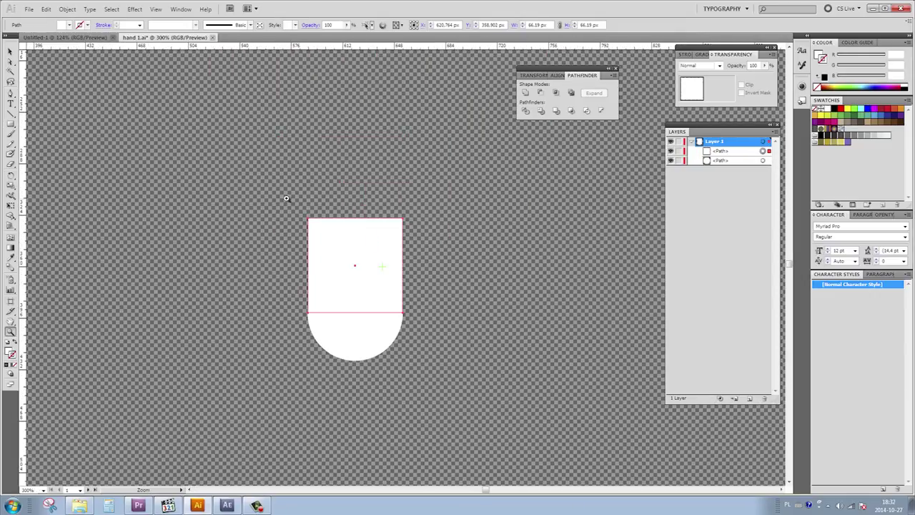
- Stretch the square's top edge straight up to make an upper arm rectangle about 221 px tall
{"action": "key", "text": "a"}
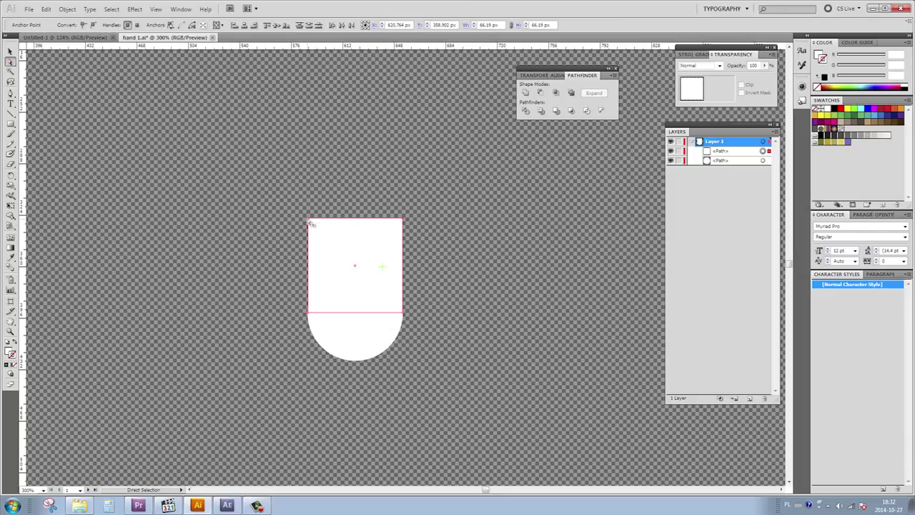
{"action": "left_click_drag", "start_coordinate": [311, 224], "coordinate": [310, 128]}
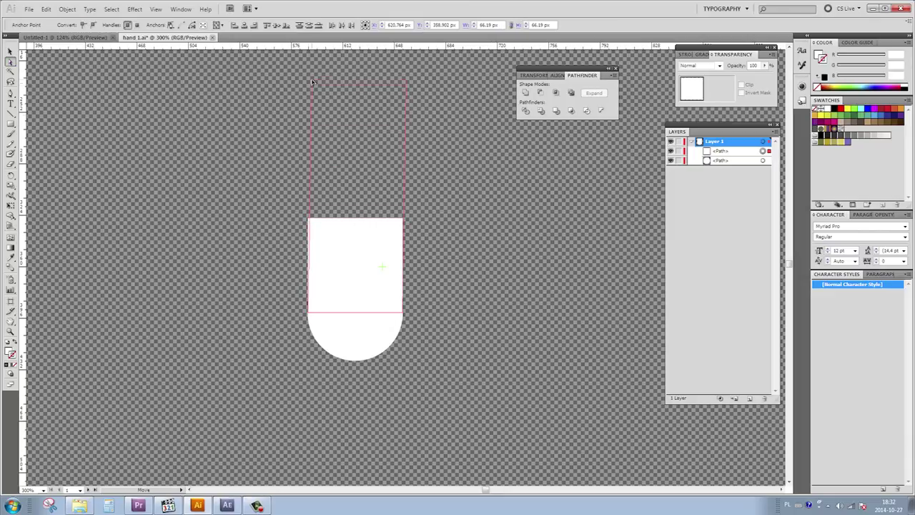
{"action": "left_click_drag", "start_coordinate": [311, 82], "coordinate": [318, 57]}
- Create a new layer and place a copy of the white joint circle on it, in the same position
{"action": "left_click", "coordinate": [359, 381]}
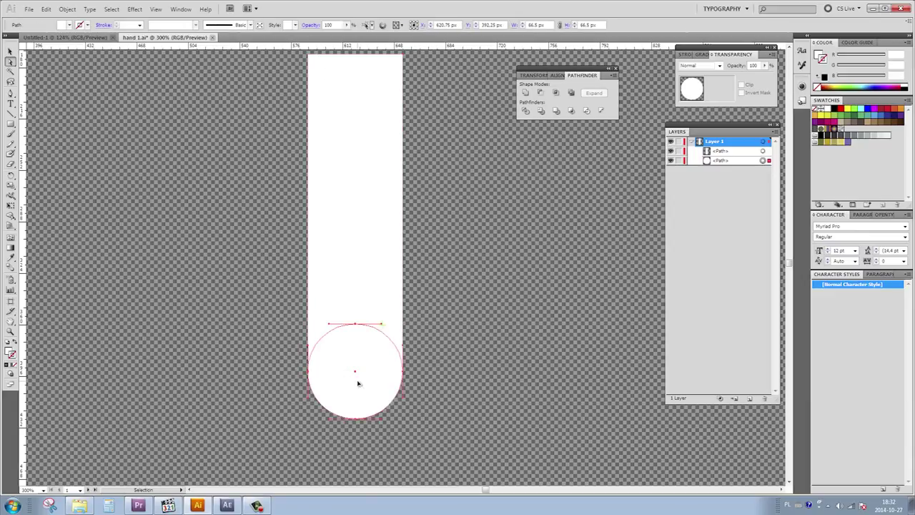
{"action": "key", "text": "ctrl+minus"}
{"action": "key", "text": "ctrl+minus"}
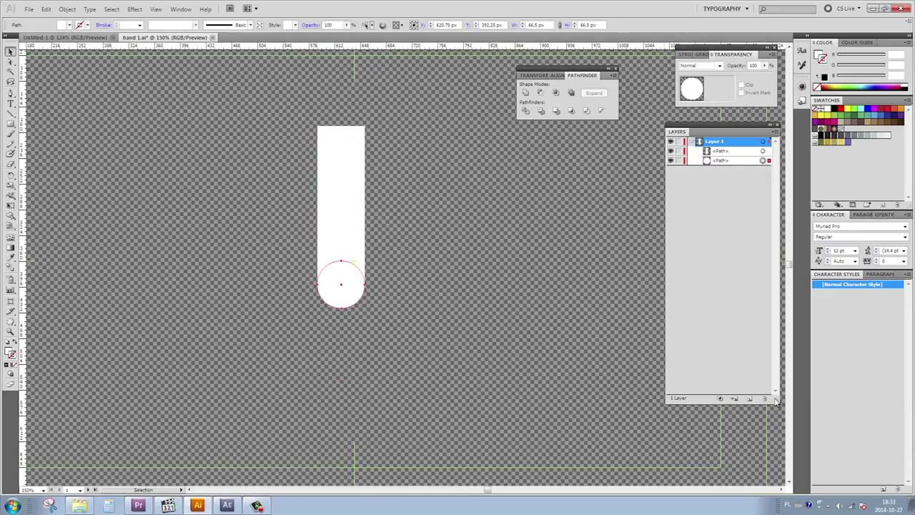
{"action": "left_click", "coordinate": [749, 398]}
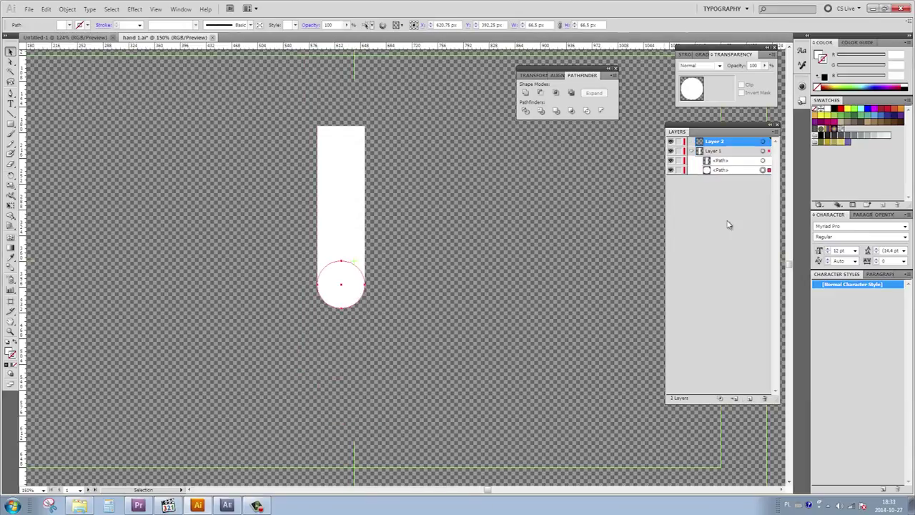
{"action": "left_click", "coordinate": [343, 292]}
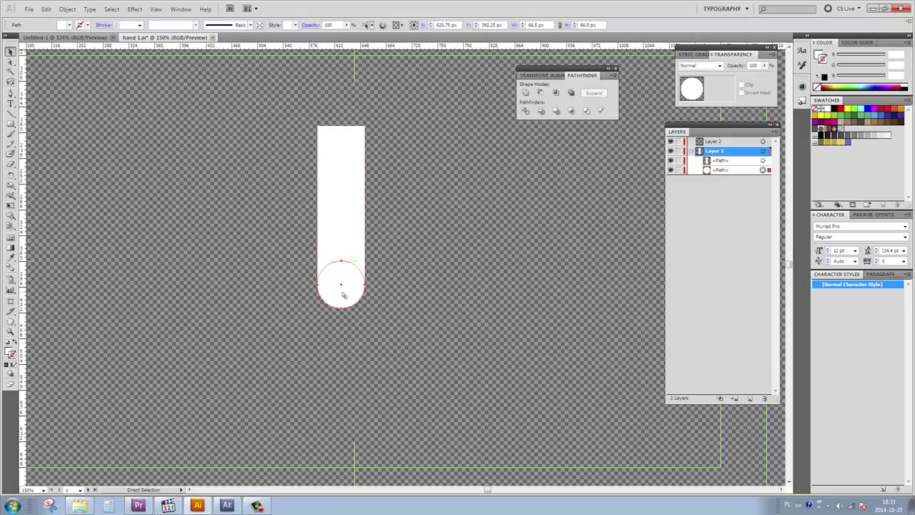
{"action": "key", "text": "ctrl+c"}
{"action": "key", "text": "ctrl+f"}
{"action": "left_click_drag", "start_coordinate": [734, 180], "coordinate": [723, 142]}
- Rename the new layer as circle, and lock and hide it
{"action": "double_click", "coordinate": [712, 142]}
{"action": "type", "text": "circle"}
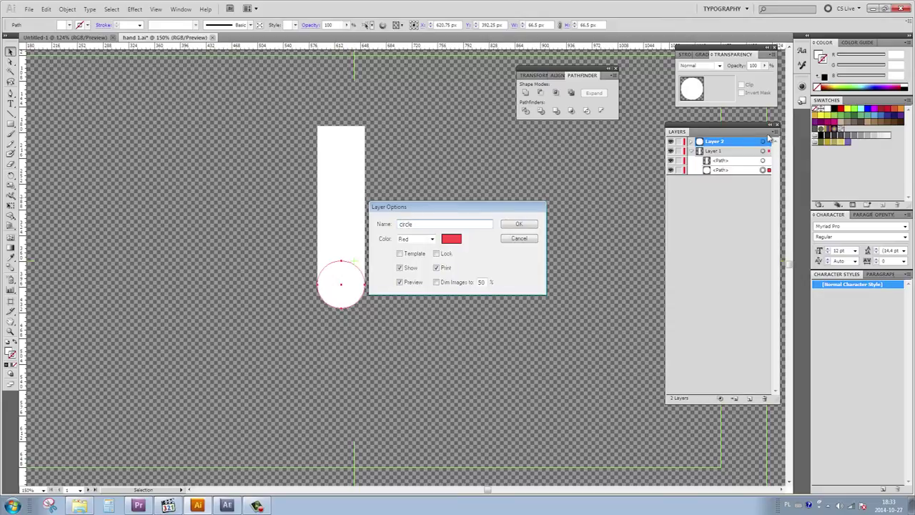
{"action": "left_click", "coordinate": [519, 226]}
{"action": "left_click", "coordinate": [678, 141]}
- Duplicate the arm rectangle in place and move the copy down so it starts at the joint circle's centre line
{"action": "left_click", "coordinate": [348, 235]}
{"action": "key", "text": "a"}
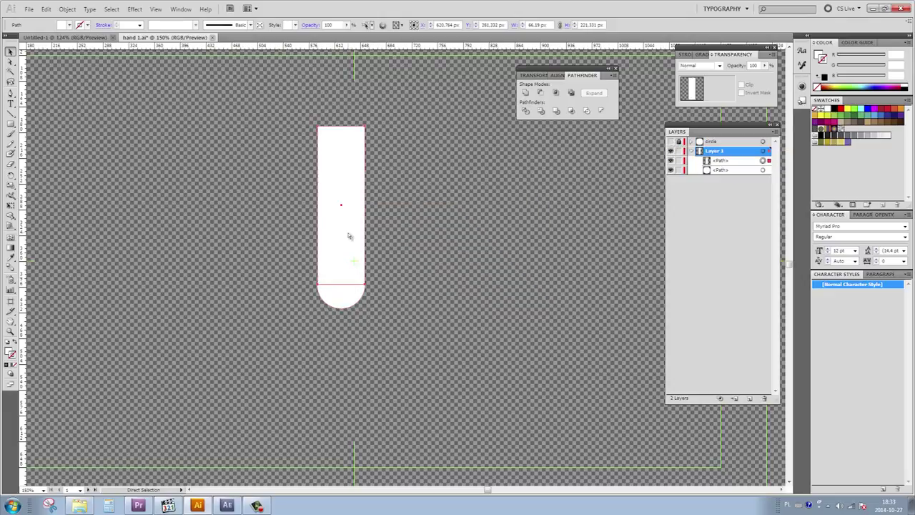
{"action": "key", "text": "ctrl+c"}
{"action": "key", "text": "ctrl+f"}
{"action": "left_click_drag", "start_coordinate": [342, 171], "coordinate": [339, 316]}
{"action": "left_click", "coordinate": [671, 180]}
{"action": "key", "text": "Down"}
{"action": "key", "text": "Down"}
{"action": "key", "text": "shift+Down"}
{"action": "left_click_drag", "start_coordinate": [305, 277], "coordinate": [333, 223]}
- Select the joint circle together with the lower arm rectangle and unite them into one shape
{"action": "left_click", "coordinate": [671, 171]}
{"action": "left_click", "coordinate": [670, 179]}
{"action": "left_click", "coordinate": [369, 219]}
{"action": "left_click", "coordinate": [369, 291], "text": "shift"}
{"action": "left_click", "coordinate": [377, 218]}
{"action": "left_click", "coordinate": [374, 232]}
{"action": "left_click", "coordinate": [376, 219]}
{"action": "left_click", "coordinate": [372, 279], "text": "shift"}
{"action": "left_click", "coordinate": [526, 93]}
- Hide the united lower arm, unite a pasted joint circle with the upper arm rectangle, and show both arm parts
{"action": "left_click", "coordinate": [671, 161]}
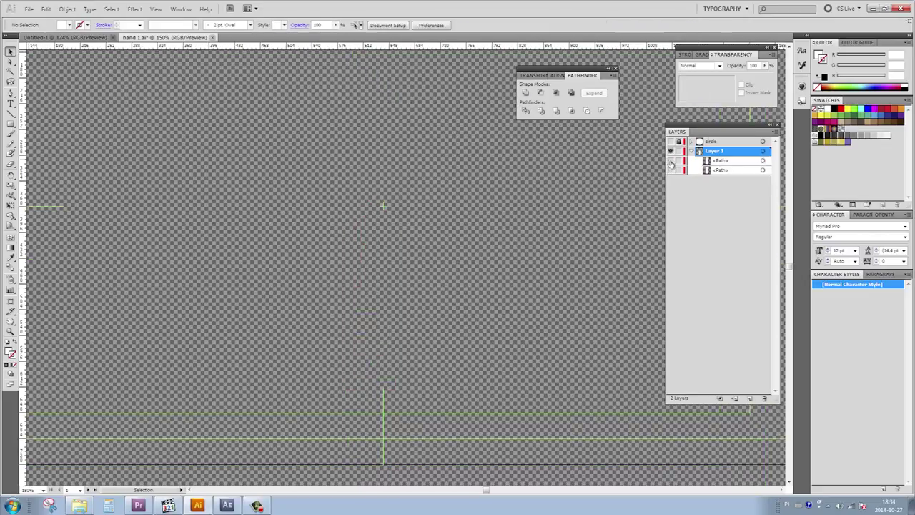
{"action": "left_click", "coordinate": [671, 170]}
{"action": "key", "text": "ctrl+f"}
{"action": "left_click", "coordinate": [371, 149]}
{"action": "left_click", "coordinate": [370, 243], "text": "shift"}
{"action": "left_click", "coordinate": [526, 93]}
{"action": "left_click", "coordinate": [670, 161]}
{"action": "left_click", "coordinate": [670, 170]}
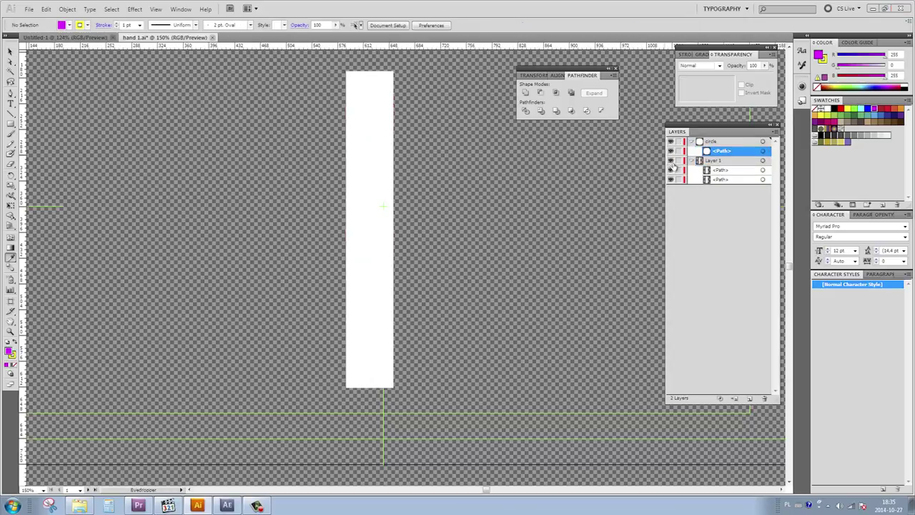
- Hide Layer 1 and fill the circle layer's joint circle with muted red, RGB 204, 82, 82
{"action": "left_click", "coordinate": [672, 162]}
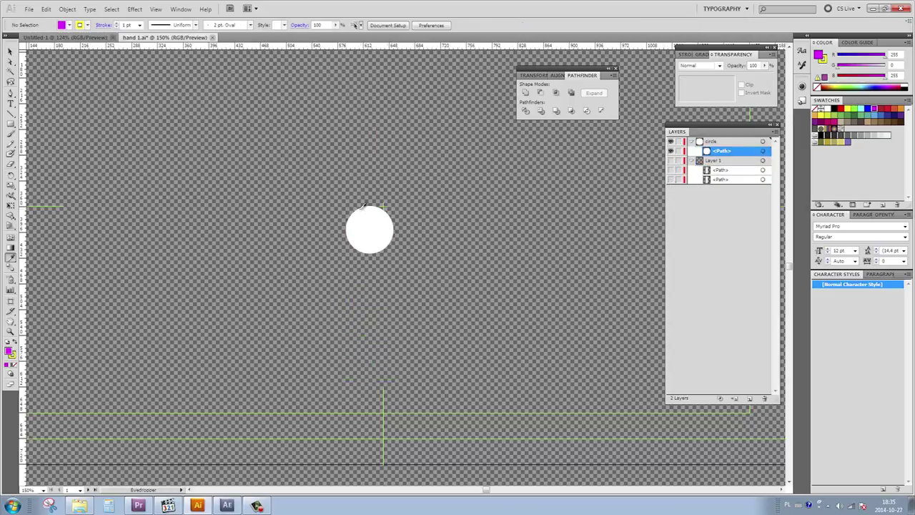
{"action": "left_click", "coordinate": [10, 53]}
{"action": "left_click", "coordinate": [374, 240]}
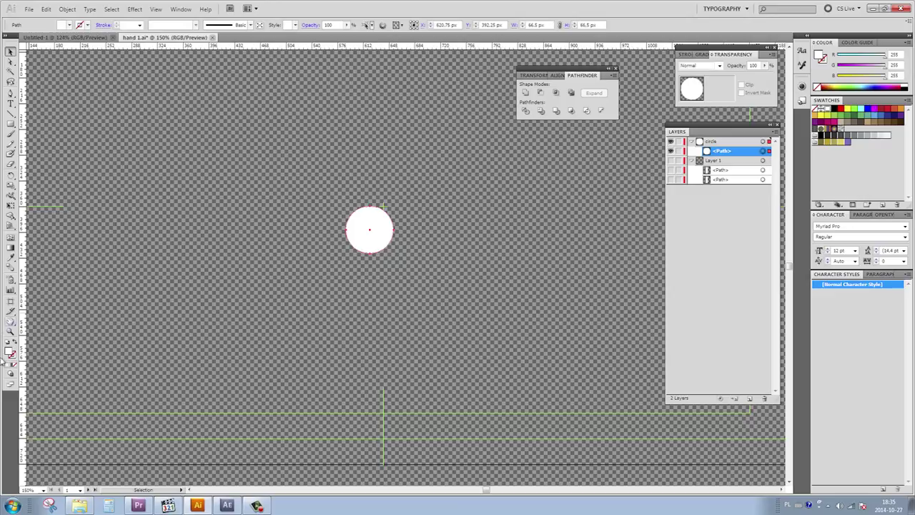
{"action": "double_click", "coordinate": [10, 351]}
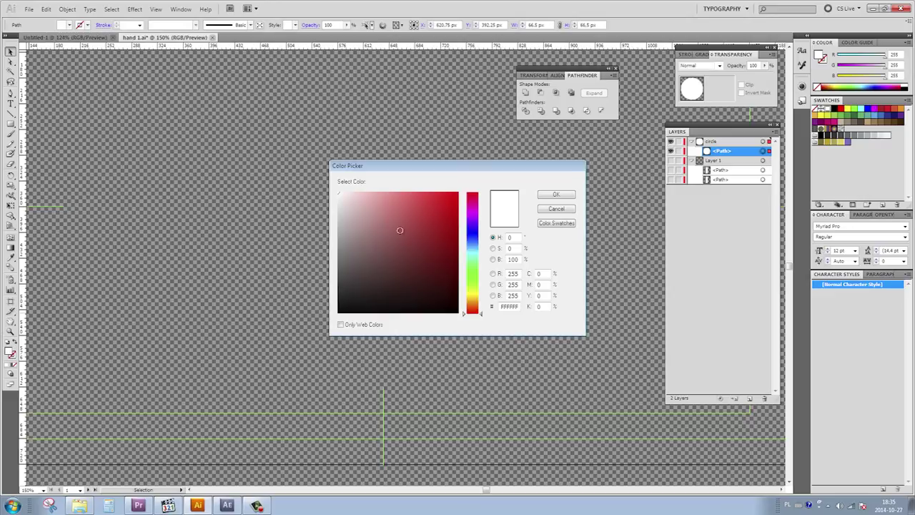
{"action": "left_click", "coordinate": [410, 215]}
{"action": "left_click", "coordinate": [557, 195]}
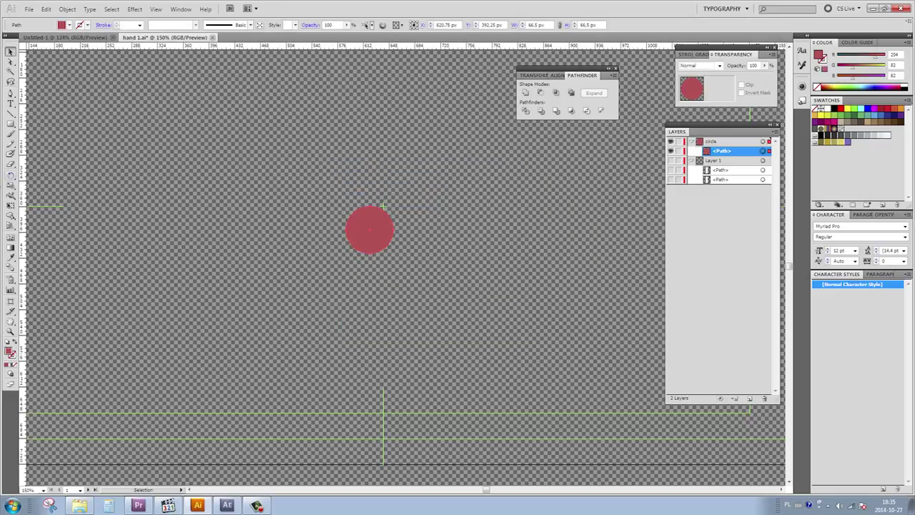
- Scale the red joint circle uniformly down to a dot about 2 px wide, and show Layer 1 and its arm paths again
{"action": "double_click", "coordinate": [11, 185]}
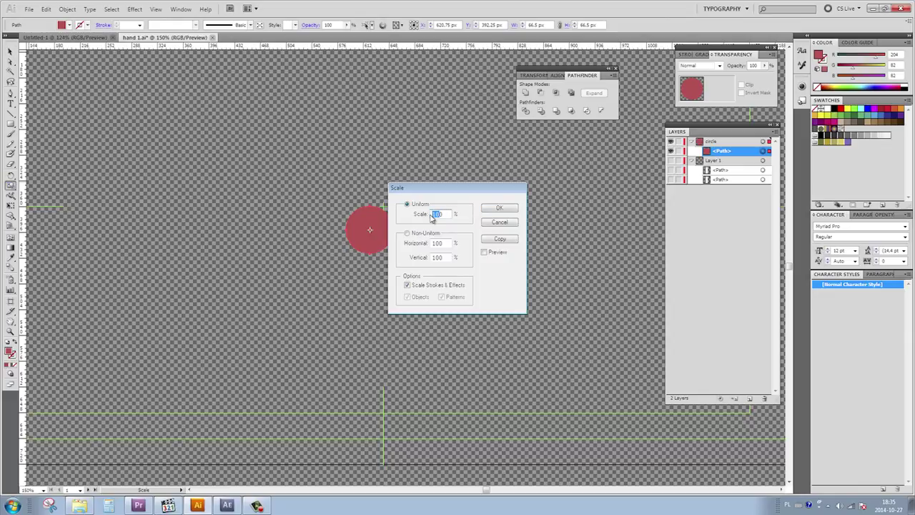
{"action": "type", "text": "20"}
{"action": "left_click", "coordinate": [498, 208]}
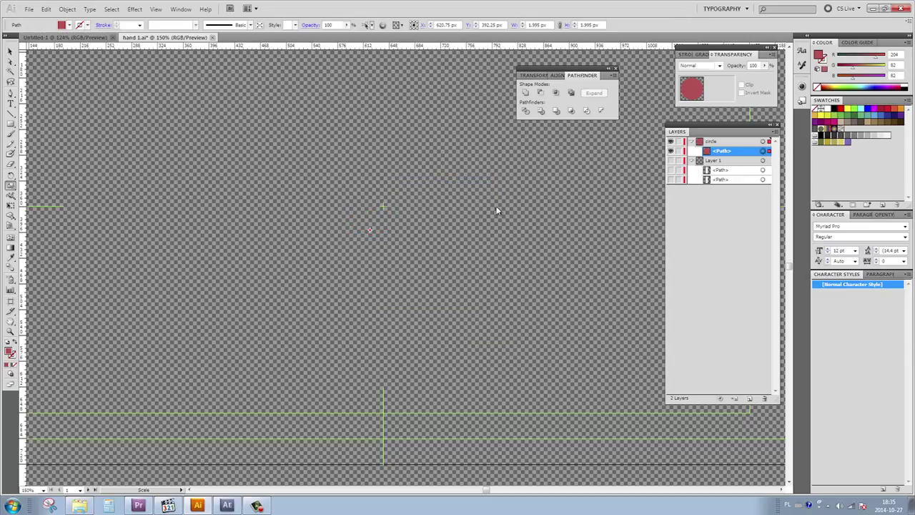
{"action": "left_click", "coordinate": [671, 160]}
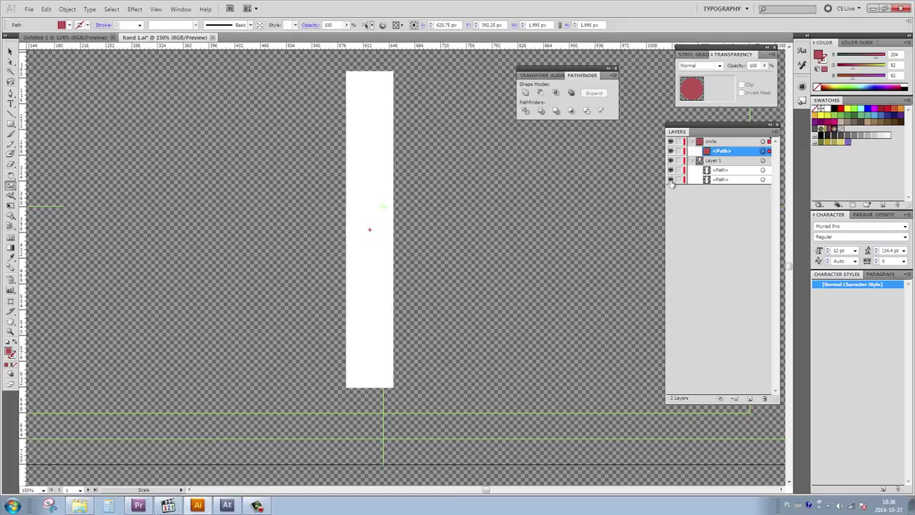
{"action": "key", "text": "z"}
{"action": "left_click_drag", "start_coordinate": [216, 248], "coordinate": [409, 209]}
{"action": "key", "text": "space"}
{"action": "left_click_drag", "start_coordinate": [560, 219], "coordinate": [145, 178]}
{"action": "left_click", "coordinate": [11, 52]}
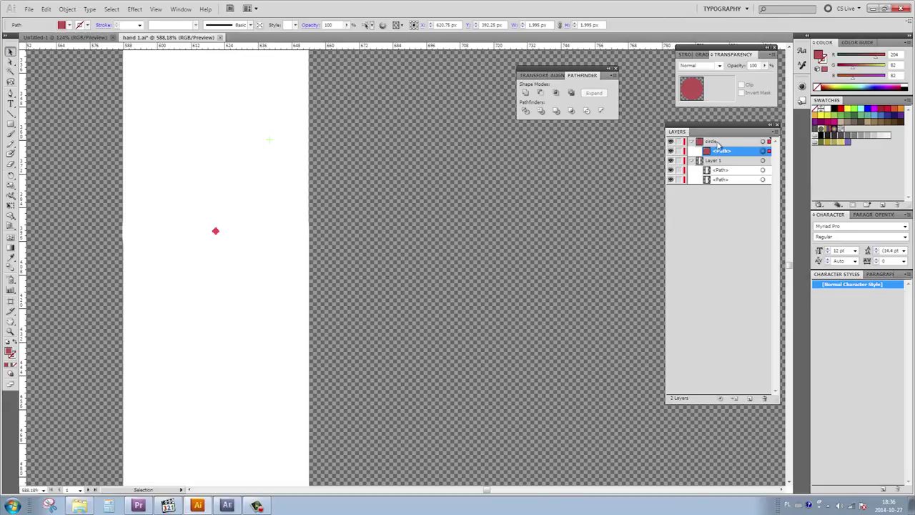
- Create a new layer between circle and Layer 1, move one arm path into it, and name the layer hand up
{"action": "left_click", "coordinate": [718, 142]}
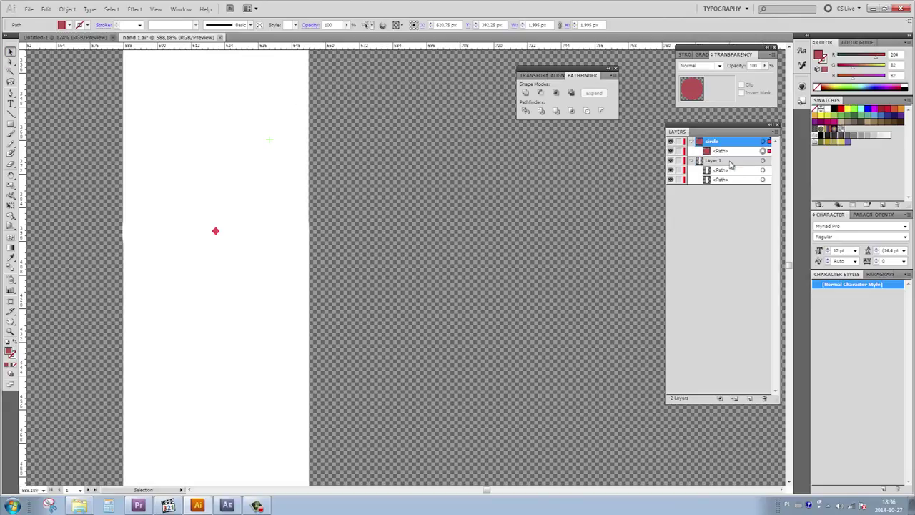
{"action": "left_click", "coordinate": [729, 162]}
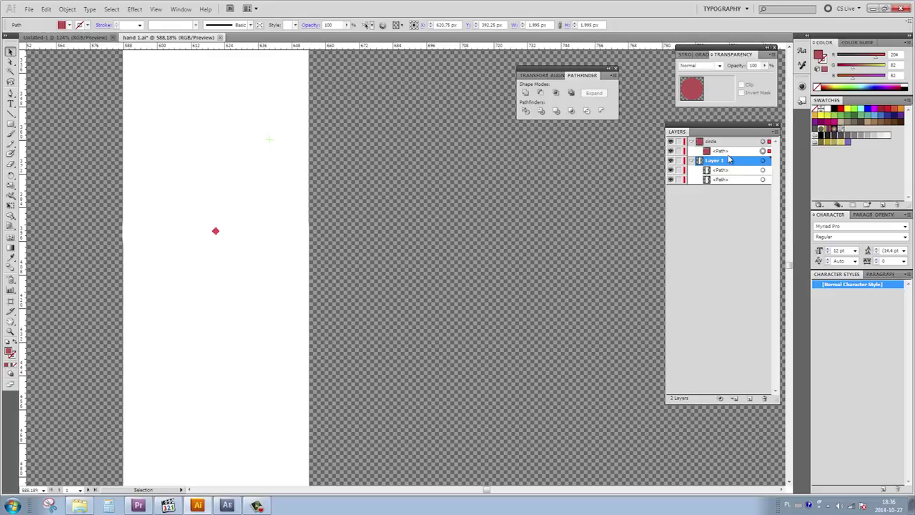
{"action": "left_click", "coordinate": [749, 398]}
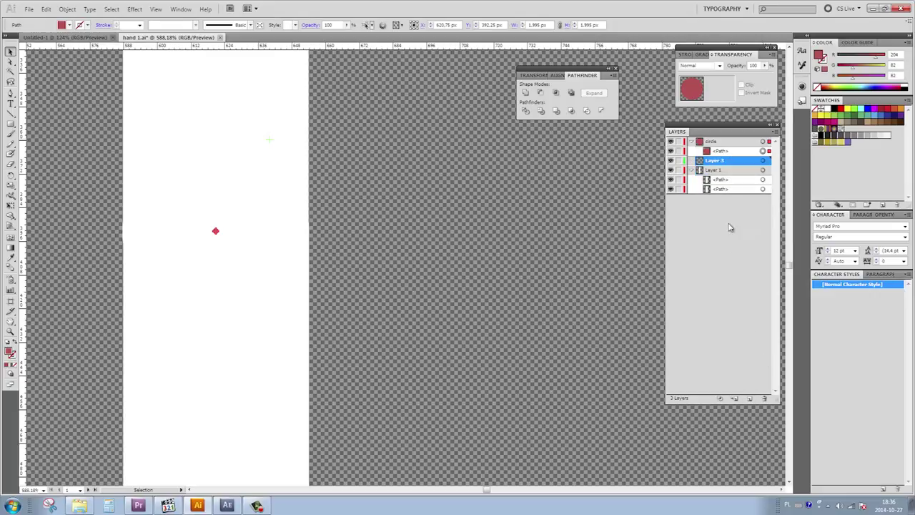
{"action": "left_click_drag", "start_coordinate": [727, 184], "coordinate": [718, 163]}
{"action": "double_click", "coordinate": [718, 165]}
{"action": "type", "text": "hand up"}
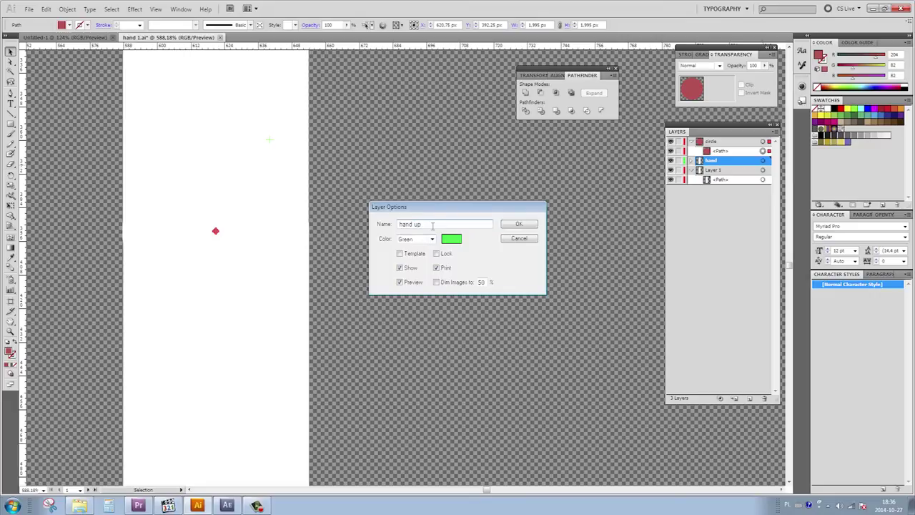
{"action": "left_click", "coordinate": [521, 225]}
- Check which arm part Layer 1 holds by toggling its visibility, and rename the layer hand down
{"action": "left_click", "coordinate": [672, 171]}
{"action": "left_click", "coordinate": [671, 171]}
{"action": "double_click", "coordinate": [719, 170]}
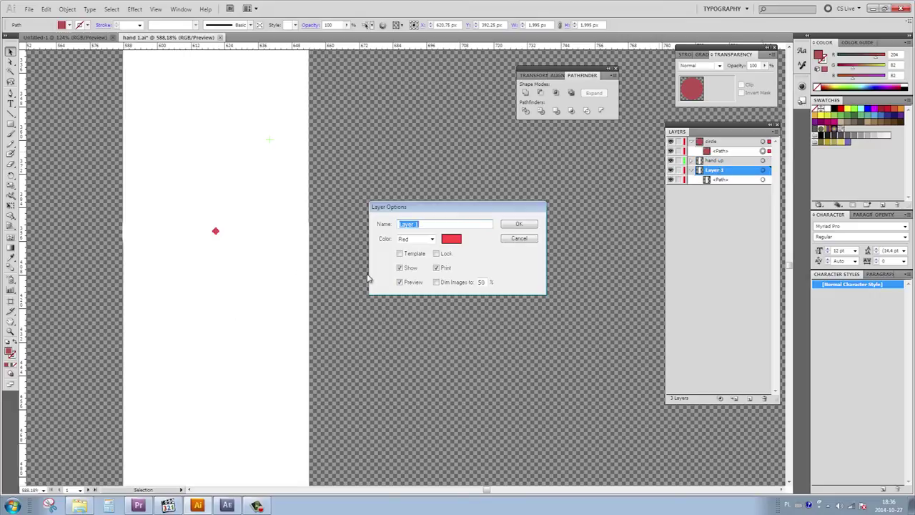
{"action": "type", "text": "hand down"}
{"action": "left_click", "coordinate": [527, 224]}
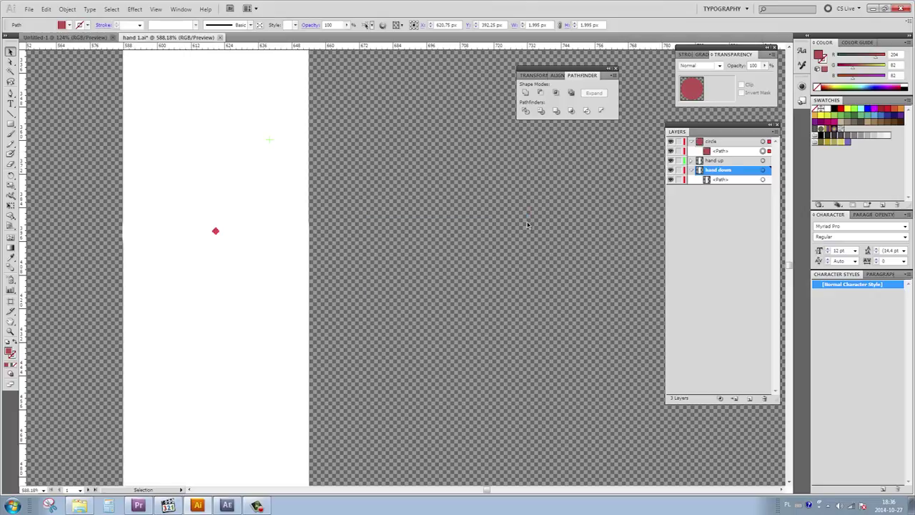
- Duplicate the red dot in place, move one dot into the hand down layer and the circle layer into hand up
{"action": "left_click", "coordinate": [718, 143]}
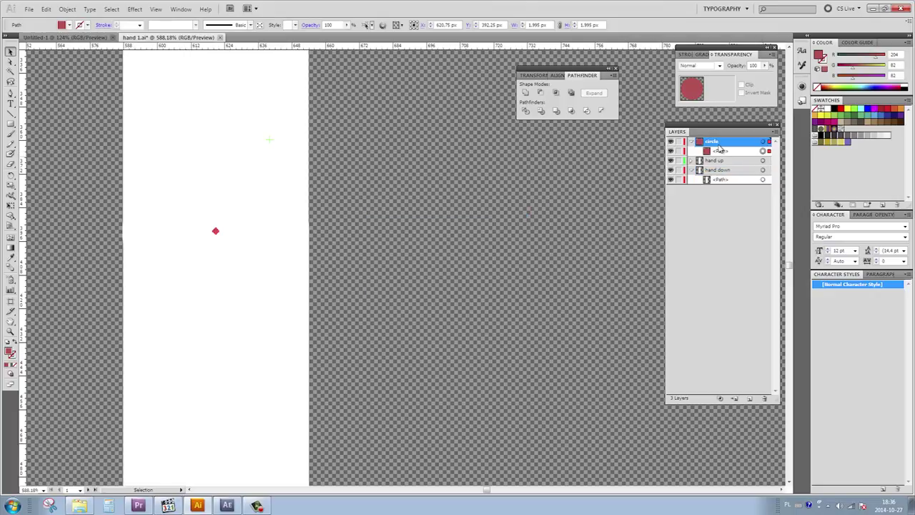
{"action": "left_click", "coordinate": [726, 173]}
{"action": "key", "text": "ctrl+c"}
{"action": "key", "text": "ctrl+f"}
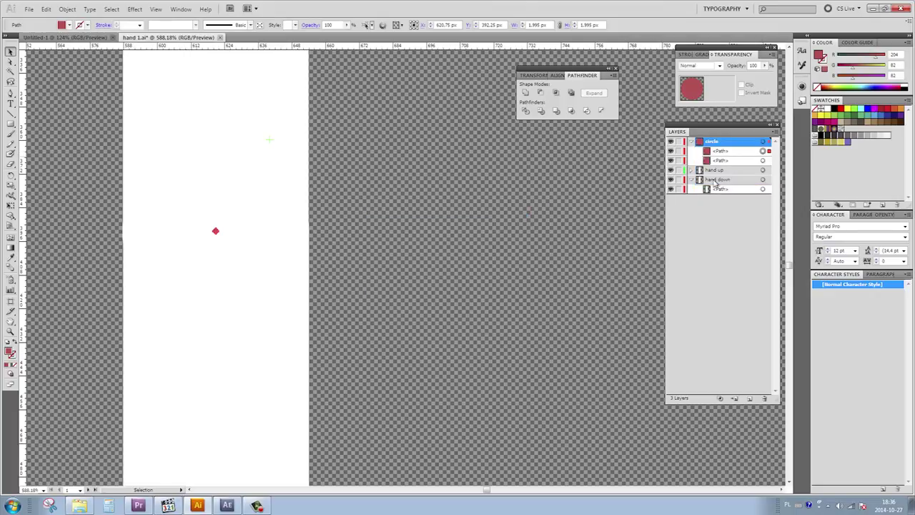
{"action": "key", "text": "ctrl+z"}
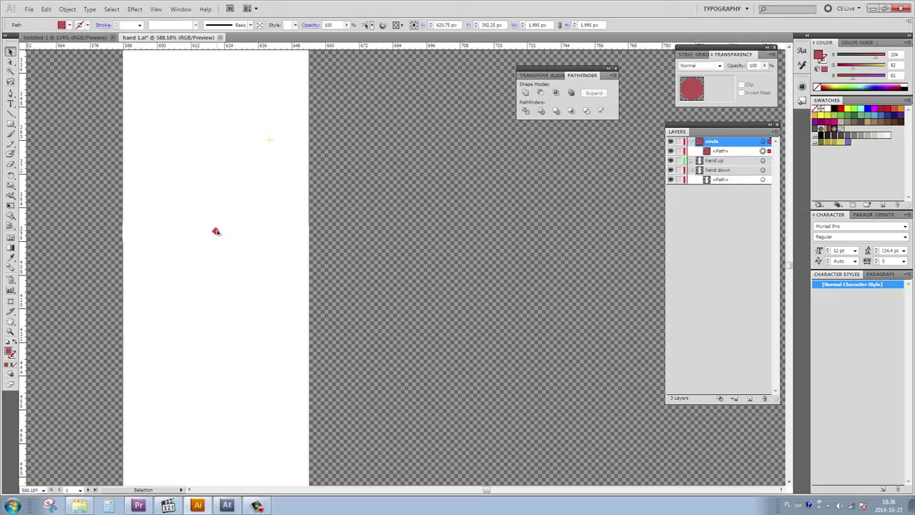
{"action": "key", "text": "a"}
{"action": "key", "text": "ctrl+f"}
{"action": "left_click_drag", "start_coordinate": [728, 162], "coordinate": [731, 181]}
{"action": "left_click_drag", "start_coordinate": [711, 143], "coordinate": [708, 161]}
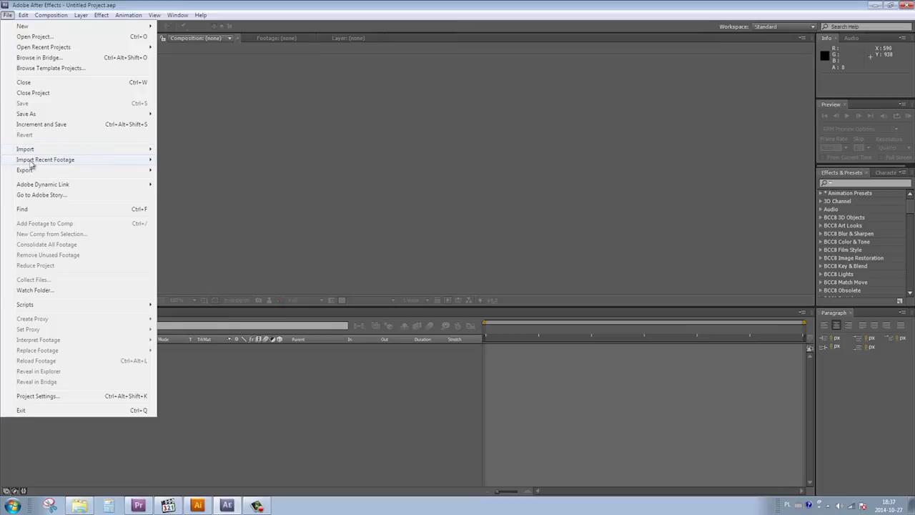
- Switch to After Effects, import the hand 1 Illustrator file as a layered composition, and open that composition
{"action": "mouse_move", "coordinate": [150, 151]}
{"action": "left_click", "coordinate": [177, 150]}
{"action": "left_click", "coordinate": [78, 86]}
{"action": "left_click", "coordinate": [109, 240]}
{"action": "left_click", "coordinate": [78, 257]}
{"action": "left_click", "coordinate": [247, 196]}
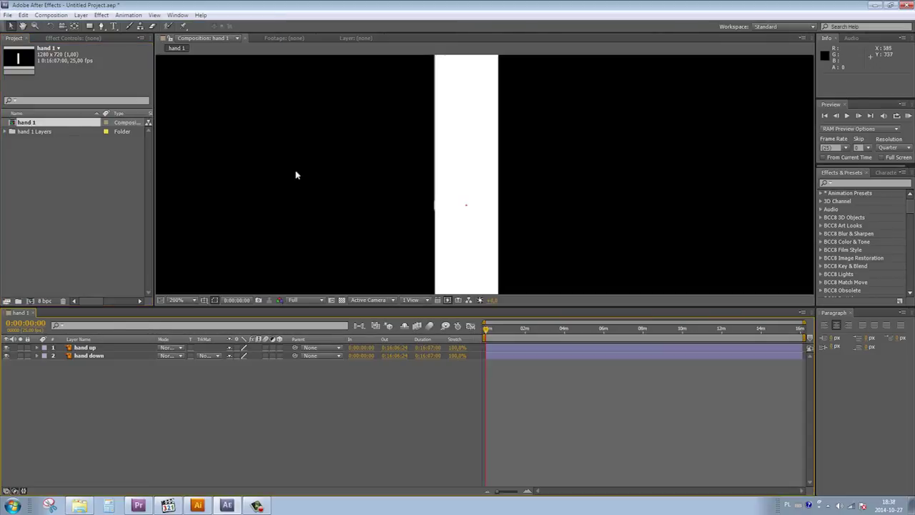
- Move the hand up layer's anchor point onto the red joint dot with the Pan Behind tool
{"action": "scroll", "coordinate": [482, 179], "scroll_direction": "up", "scroll_amount": 3}
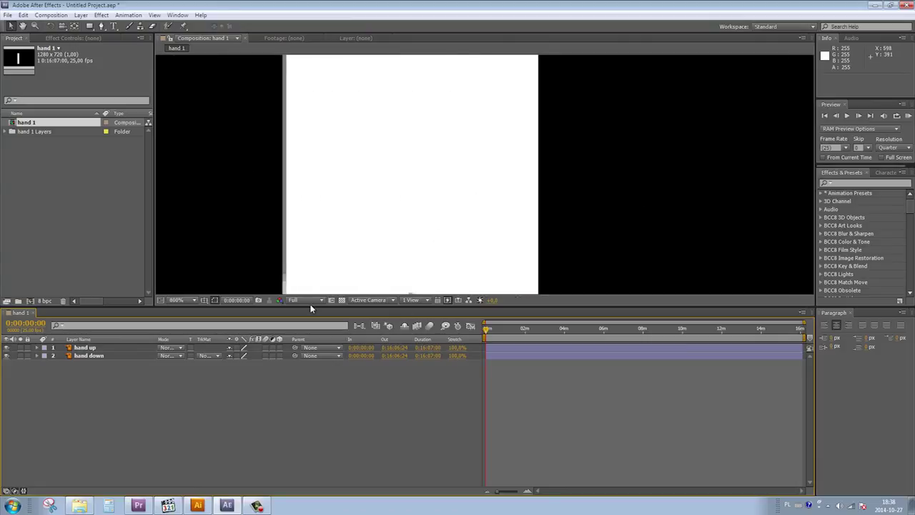
{"action": "scroll", "coordinate": [378, 143], "scroll_direction": "up", "scroll_amount": 1}
{"action": "key", "text": "v"}
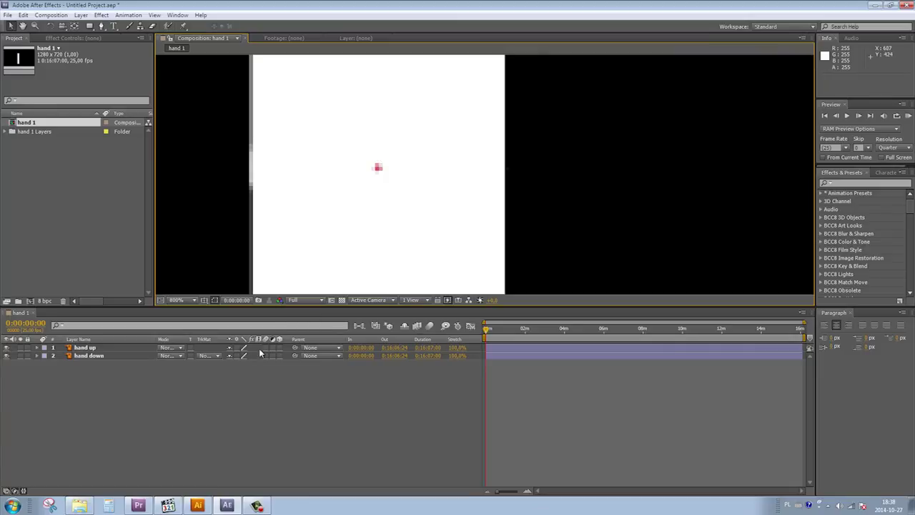
{"action": "key", "text": "comma"}
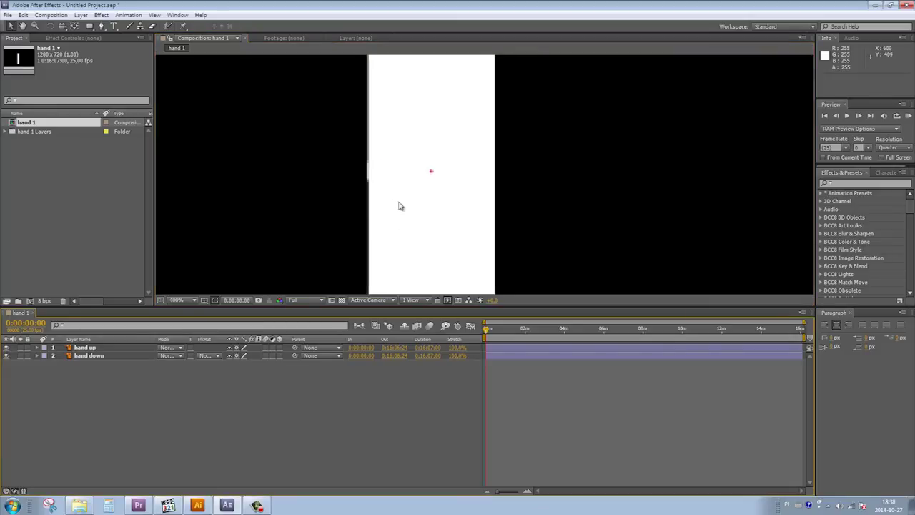
{"action": "left_click_drag", "start_coordinate": [398, 200], "coordinate": [340, 210]}
{"action": "left_click", "coordinate": [74, 25]}
{"action": "left_click", "coordinate": [93, 347]}
{"action": "left_click_drag", "start_coordinate": [410, 124], "coordinate": [372, 179]}
{"action": "scroll", "coordinate": [372, 179], "scroll_direction": "up", "scroll_amount": 2}
{"action": "key", "text": "h"}
{"action": "left_click_drag", "start_coordinate": [273, 181], "coordinate": [533, 157]}
{"action": "left_click_drag", "start_coordinate": [379, 169], "coordinate": [421, 165]}
{"action": "left_click_drag", "start_coordinate": [339, 175], "coordinate": [337, 176]}
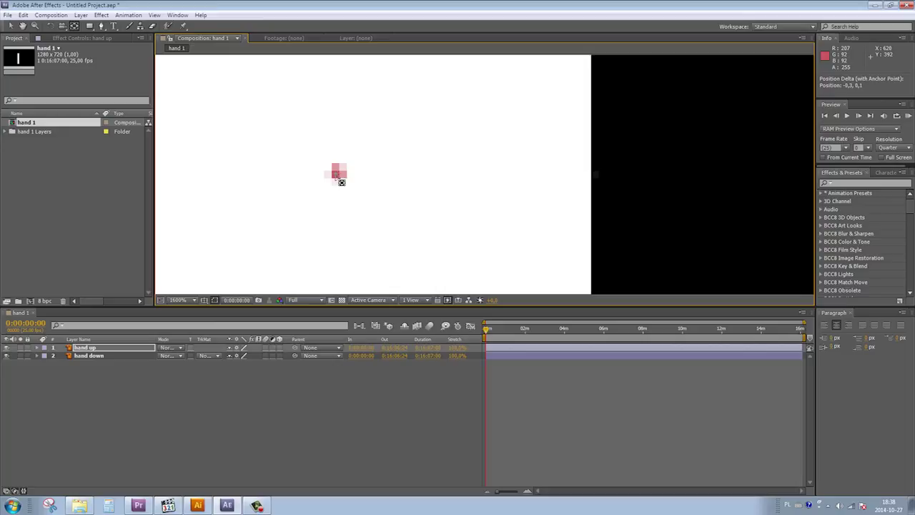
- Hide the hand up layer and move the hand down layer's anchor point onto its red joint dot
{"action": "left_click", "coordinate": [8, 348]}
{"action": "left_click", "coordinate": [108, 356]}
{"action": "scroll", "coordinate": [247, 185], "scroll_direction": "down", "scroll_amount": 2}
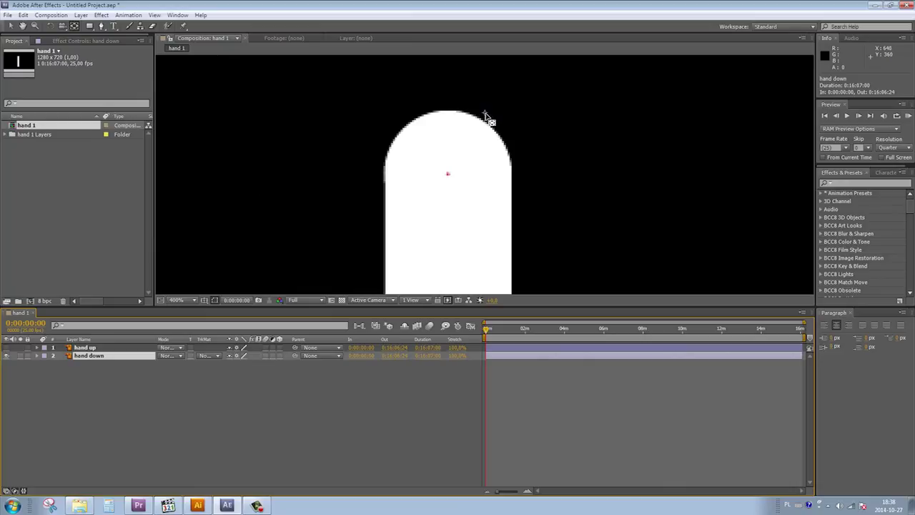
{"action": "left_click_drag", "start_coordinate": [483, 116], "coordinate": [447, 174]}
{"action": "scroll", "coordinate": [447, 174], "scroll_direction": "up", "scroll_amount": 2}
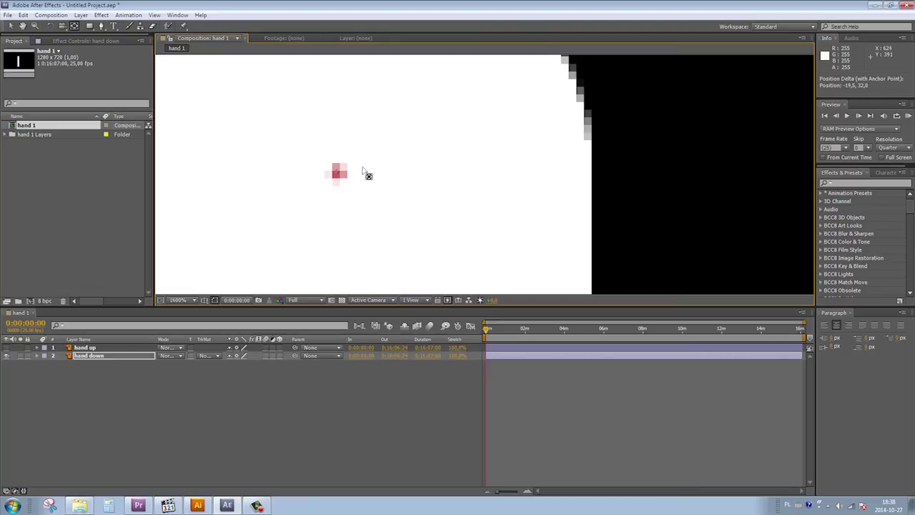
{"action": "left_click_drag", "start_coordinate": [336, 172], "coordinate": [336, 174]}
{"action": "key", "text": "comma"}
{"action": "key", "text": "comma"}
- Show the hand up layer again and set its rotation to -71°
{"action": "left_click", "coordinate": [85, 348]}
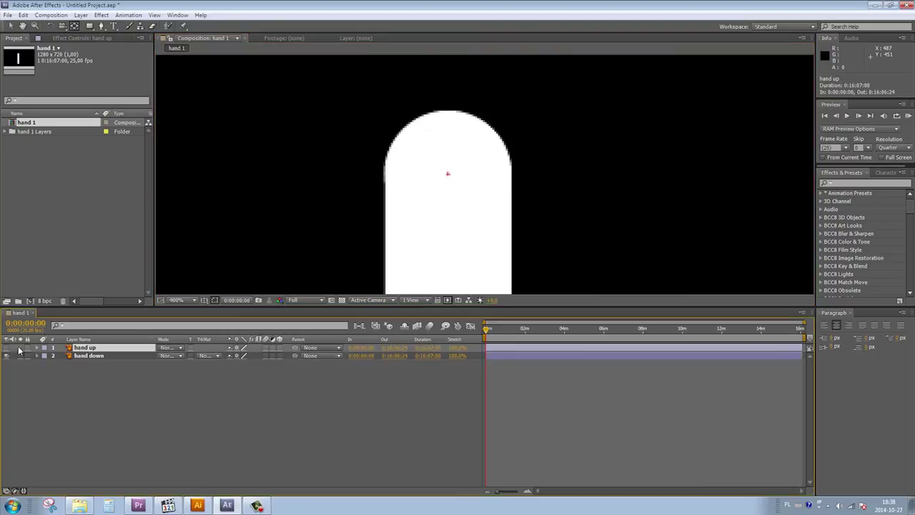
{"action": "left_click", "coordinate": [7, 347]}
{"action": "key", "text": "r"}
{"action": "left_click_drag", "start_coordinate": [240, 355], "coordinate": [223, 355]}
{"action": "scroll", "coordinate": [404, 183], "scroll_direction": "down", "scroll_amount": 2}
- Create a teal 1280 × 720 px solid layer and place it beneath both hand layers as the background
{"action": "right_click", "coordinate": [212, 388]}
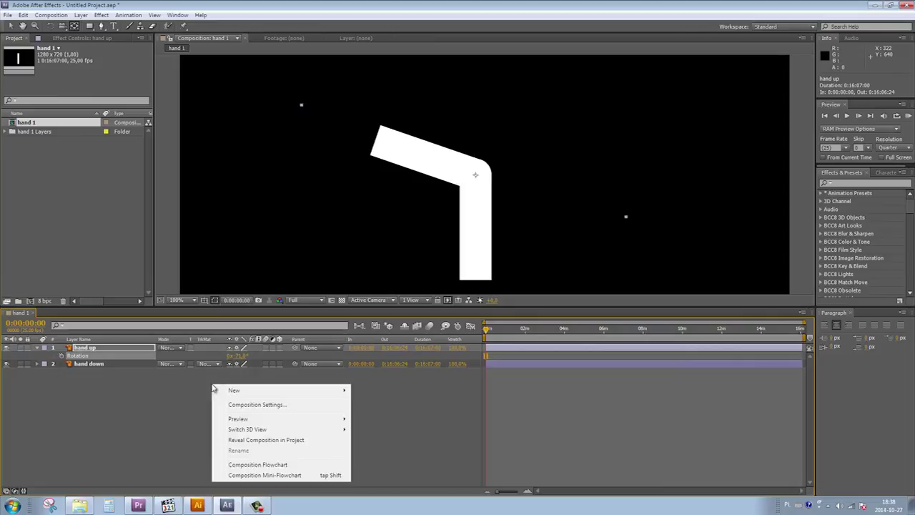
{"action": "mouse_move", "coordinate": [282, 391]}
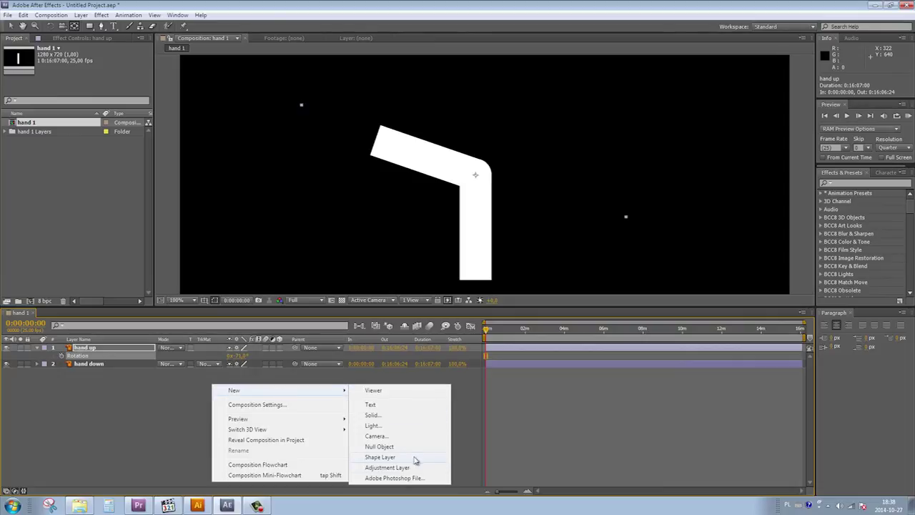
{"action": "left_click", "coordinate": [378, 415]}
{"action": "left_click", "coordinate": [331, 342]}
{"action": "left_click_drag", "start_coordinate": [159, 240], "coordinate": [159, 241]}
{"action": "left_click", "coordinate": [136, 223]}
{"action": "left_click", "coordinate": [223, 184]}
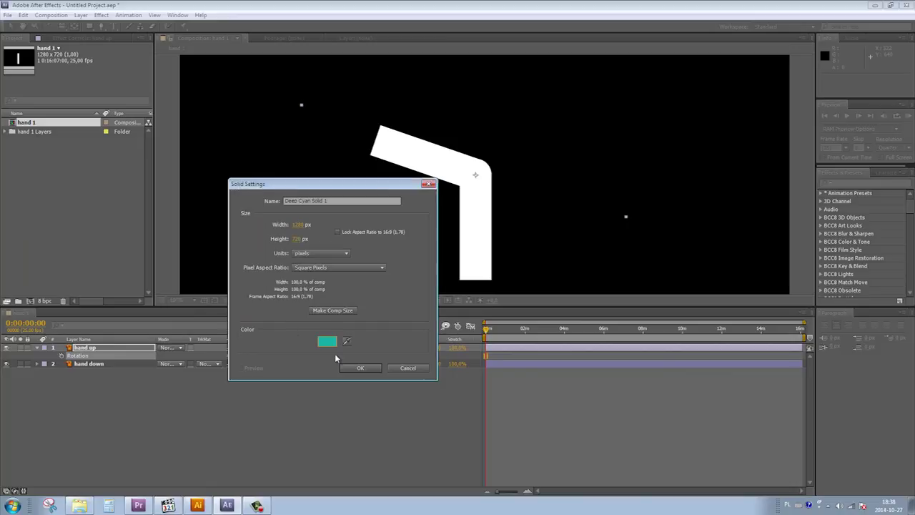
{"action": "left_click", "coordinate": [357, 367]}
{"action": "left_click_drag", "start_coordinate": [76, 350], "coordinate": [80, 376]}
- Set the hand down layer's rotation to -130°
{"action": "left_click", "coordinate": [89, 364]}
{"action": "key", "text": "r"}
{"action": "mouse_move", "coordinate": [238, 373]}
{"action": "left_mouse_down"}
{"action": "mouse_move", "coordinate": [258, 370]}
{"action": "mouse_move", "coordinate": [203, 370]}
{"action": "mouse_move", "coordinate": [249, 374]}
{"action": "left_mouse_up"}
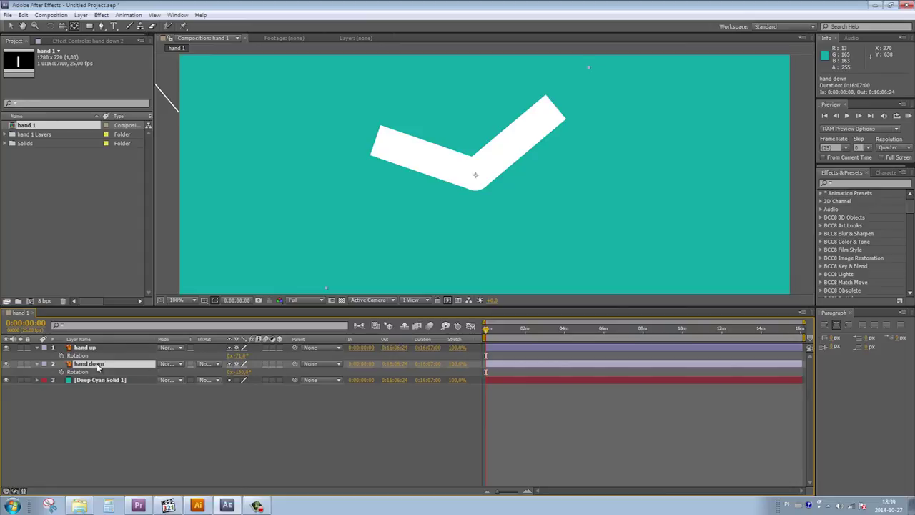
- Duplicate the hand down layer, place the copy directly beneath the original, and rename it hand down stroke
{"action": "key", "text": "ctrl+d"}
{"action": "left_click_drag", "start_coordinate": [96, 363], "coordinate": [107, 378]}
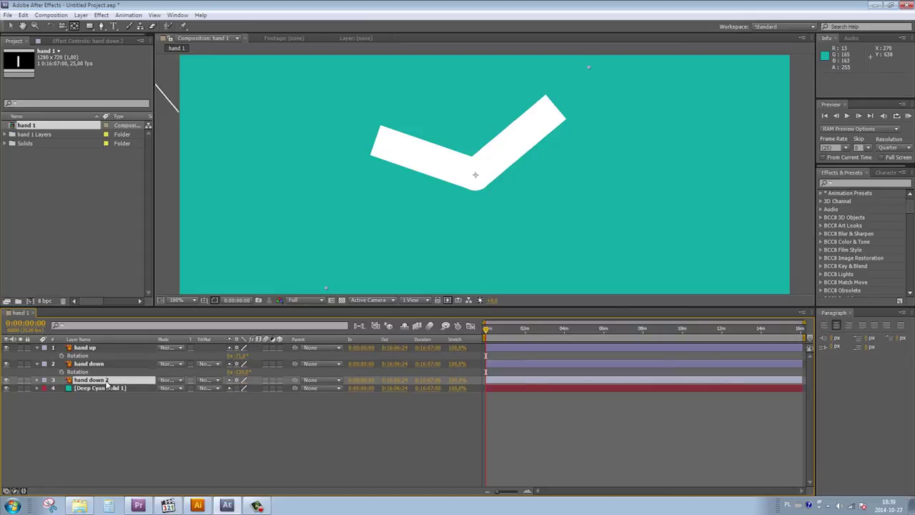
{"action": "key", "text": "Return"}
{"action": "double_click", "coordinate": [108, 379]}
{"action": "type", "text": "stroke"}
{"action": "key", "text": "Return"}
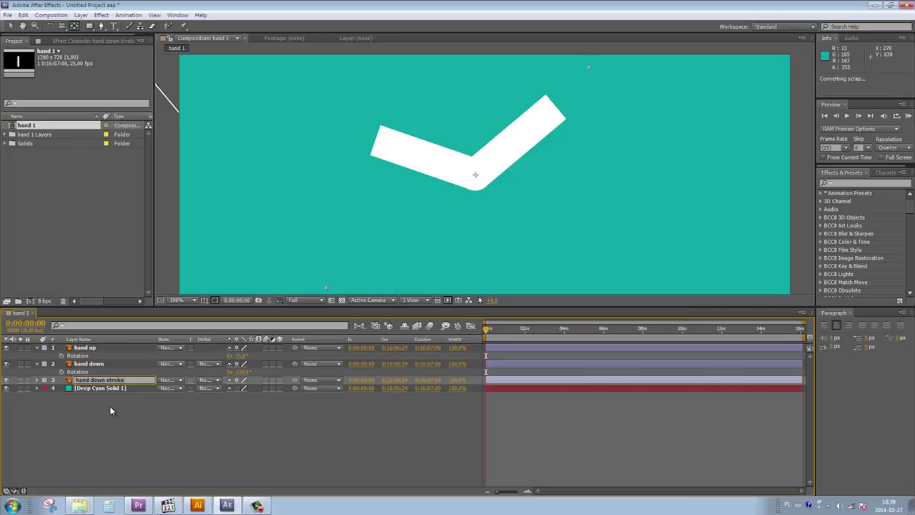
{"action": "left_click", "coordinate": [113, 408]}
- Duplicate the hand up layer, place the copy directly beneath the original, and rename it hand up stroke
{"action": "left_click", "coordinate": [88, 347]}
{"action": "key", "text": "ctrl+d"}
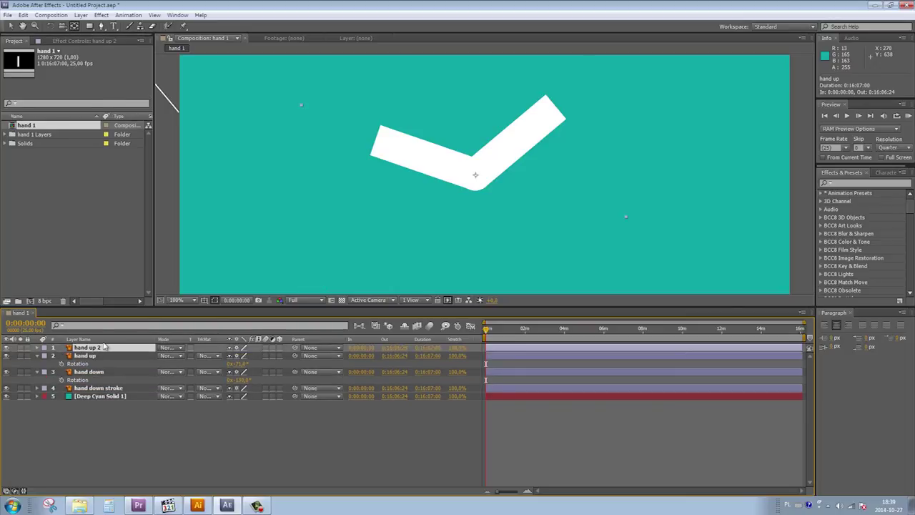
{"action": "left_click_drag", "start_coordinate": [107, 347], "coordinate": [104, 365]}
{"action": "key", "text": "Return"}
{"action": "left_click", "coordinate": [102, 364]}
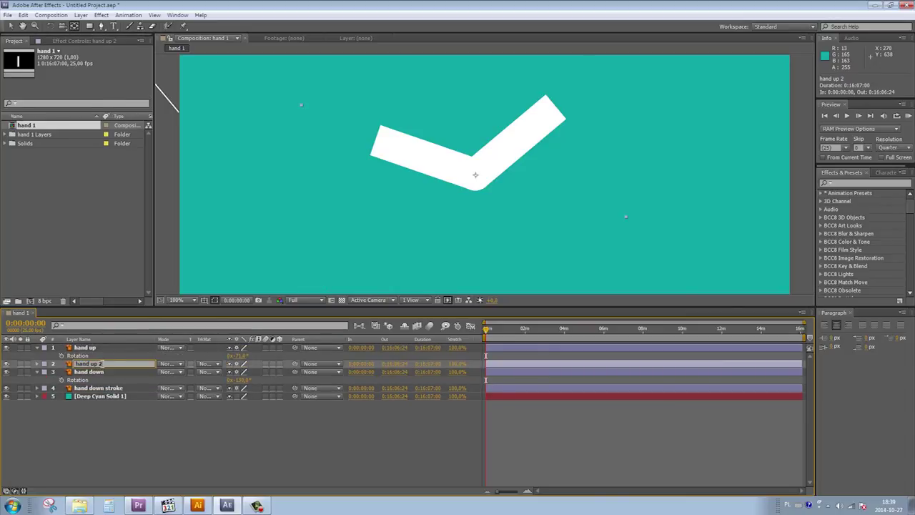
{"action": "left_click", "coordinate": [110, 356]}
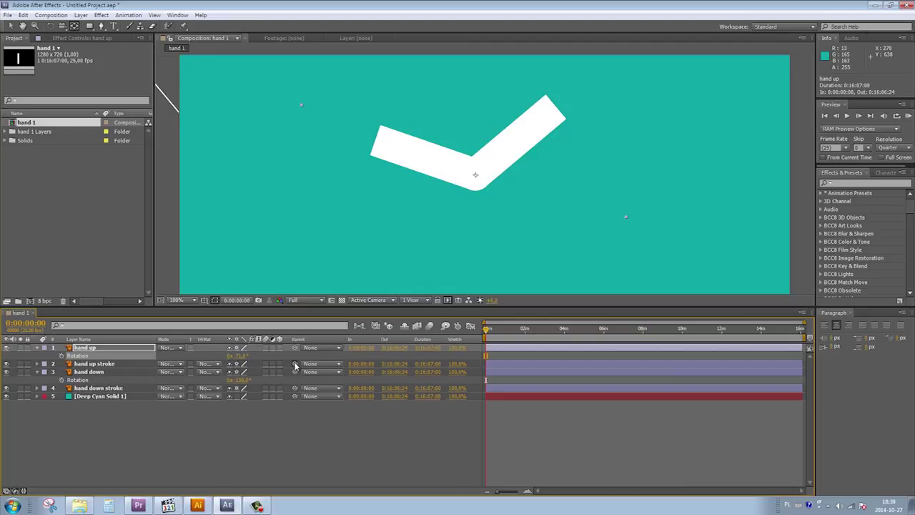
{"action": "right_click", "coordinate": [337, 342]}
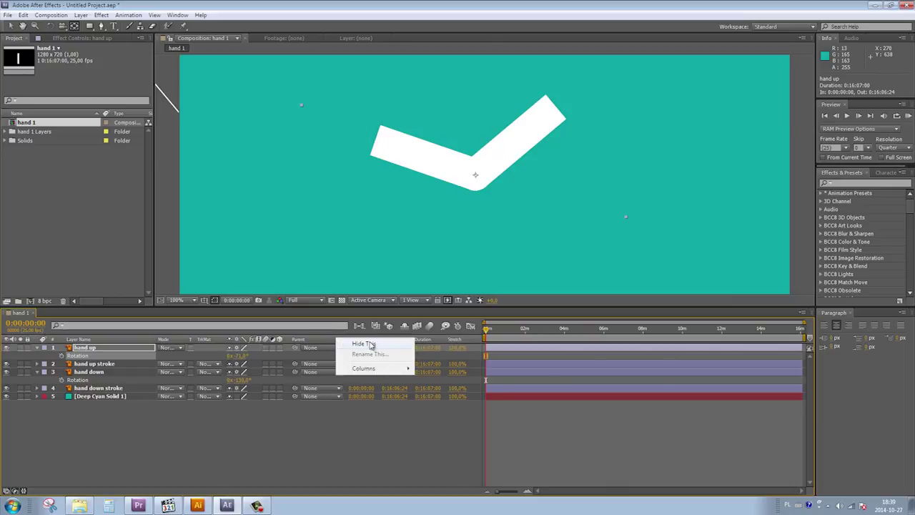
{"action": "mouse_move", "coordinate": [376, 376]}
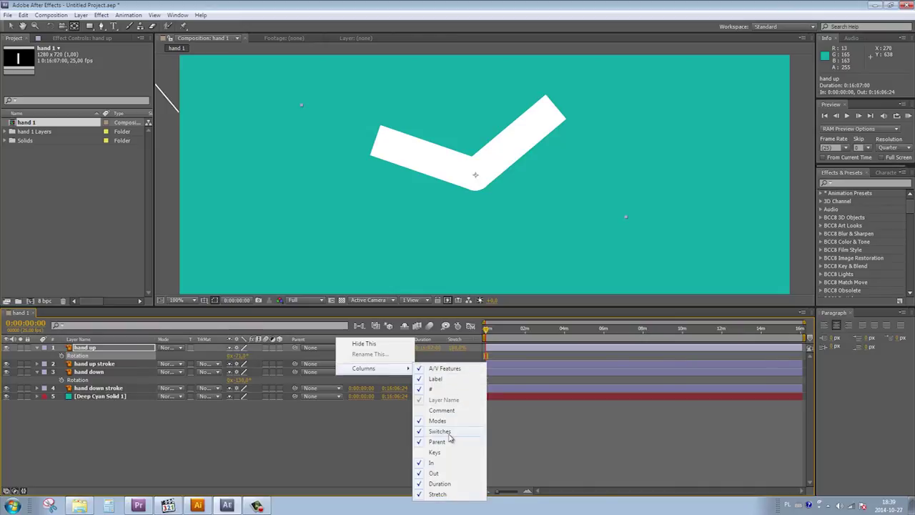
{"action": "left_click", "coordinate": [242, 334]}
- Parent the hand up stroke layer to the hand up layer
{"action": "left_click", "coordinate": [107, 364]}
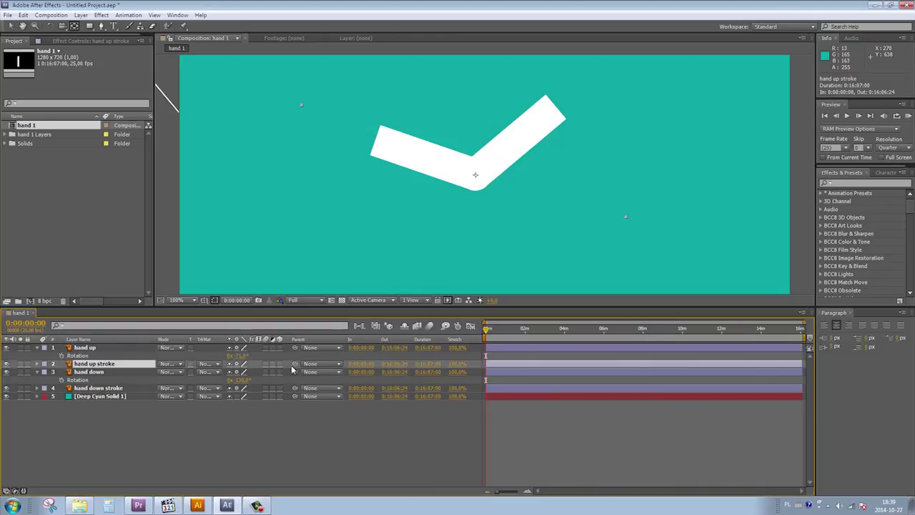
{"action": "left_click_drag", "start_coordinate": [296, 365], "coordinate": [113, 352]}
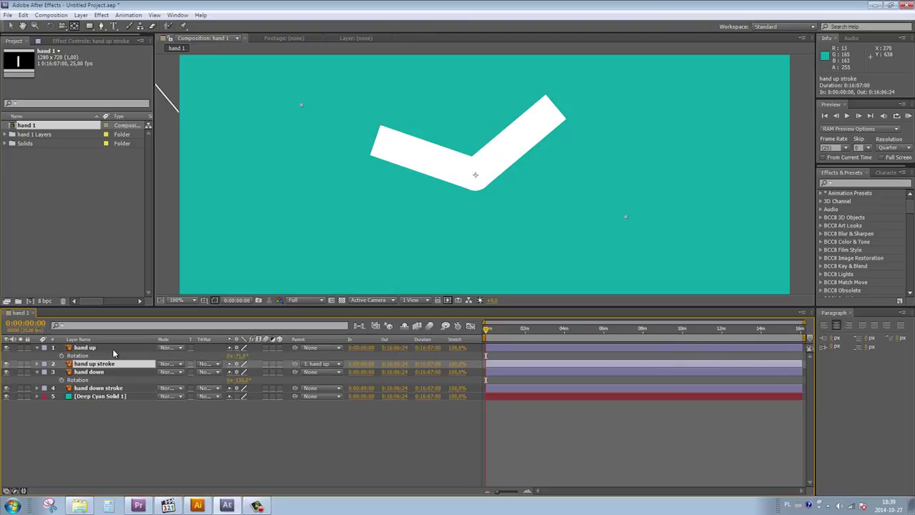
- Parent the hand down stroke layer to hand down, and parent the hand down layer to hand up
{"action": "left_click", "coordinate": [120, 389]}
{"action": "left_click_drag", "start_coordinate": [295, 388], "coordinate": [114, 372]}
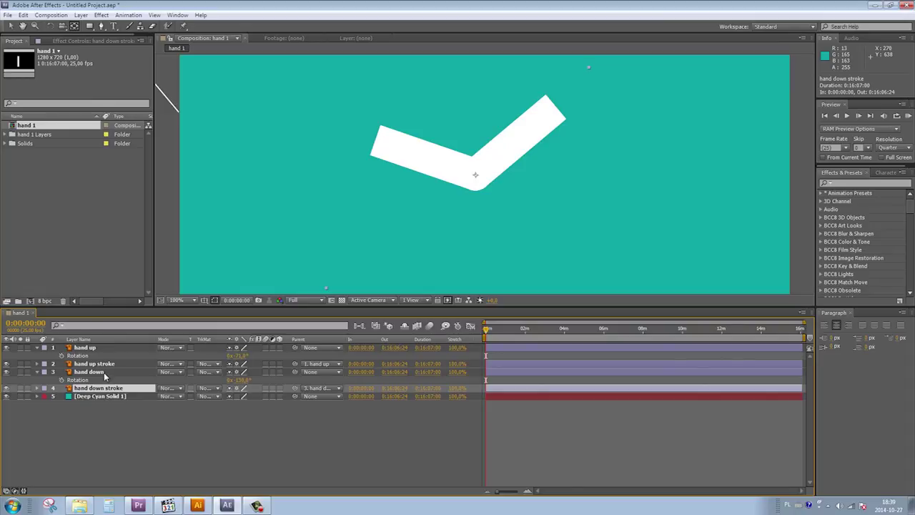
{"action": "left_click", "coordinate": [109, 374]}
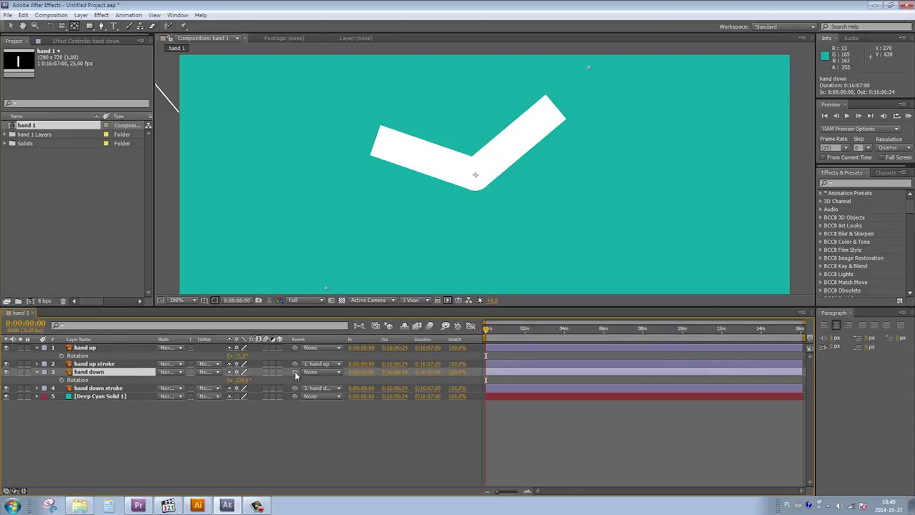
{"action": "left_click_drag", "start_coordinate": [295, 372], "coordinate": [105, 348]}
{"action": "left_click", "coordinate": [106, 348]}
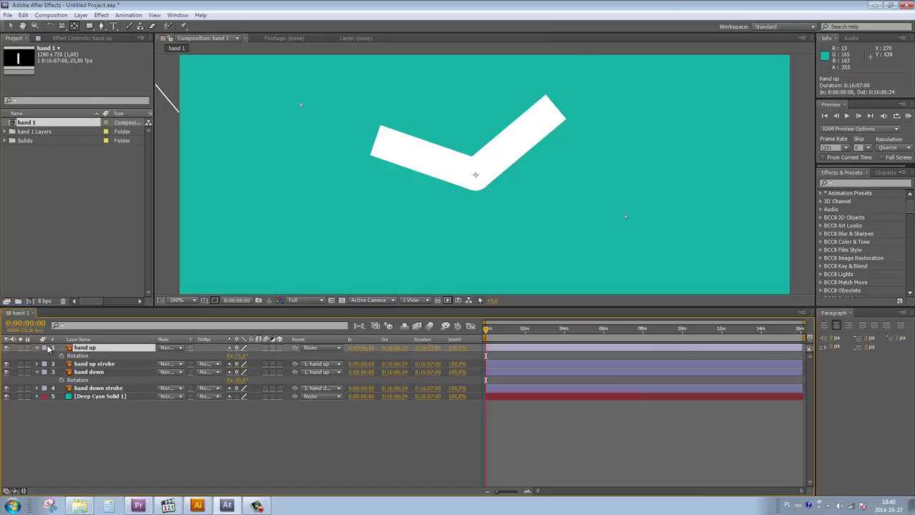
{"action": "left_click", "coordinate": [38, 348]}
{"action": "left_click", "coordinate": [37, 364]}
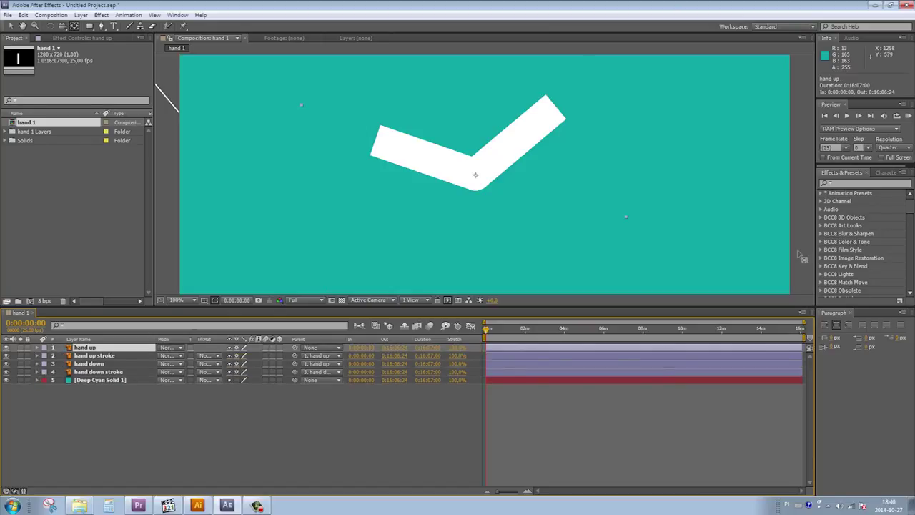
- Apply the Fill effect to the hand up layer and set its color to white
{"action": "left_click", "coordinate": [842, 183]}
{"action": "type", "text": "fill"}
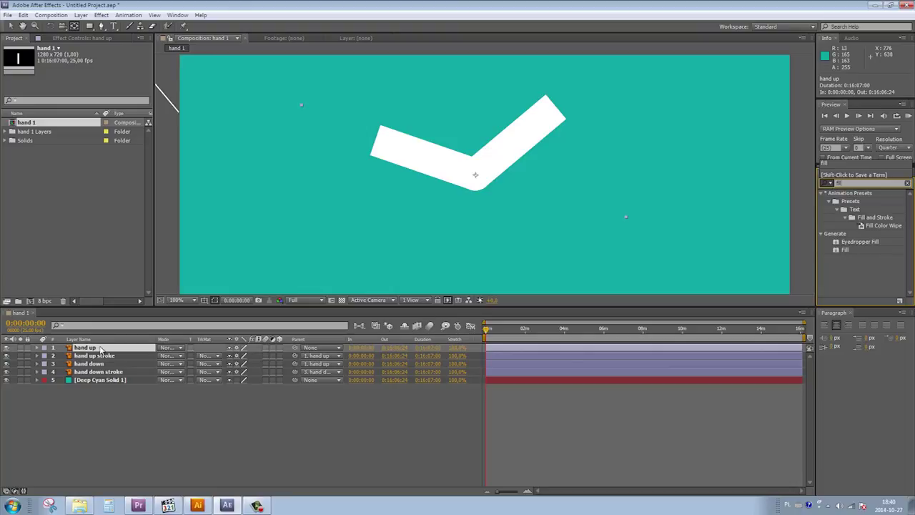
{"action": "left_click", "coordinate": [88, 39]}
{"action": "left_click", "coordinate": [843, 251]}
{"action": "left_click_drag", "start_coordinate": [844, 250], "coordinate": [106, 226]}
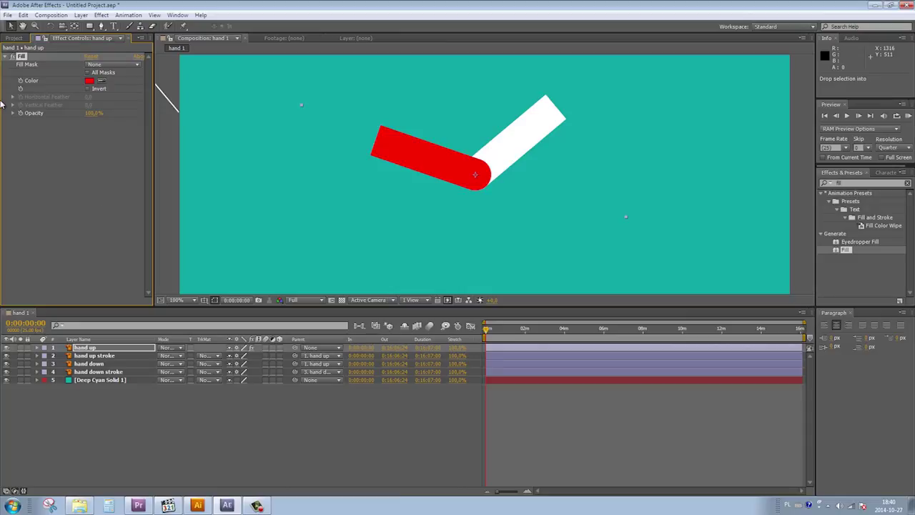
{"action": "left_click", "coordinate": [91, 82]}
{"action": "left_click", "coordinate": [25, 181]}
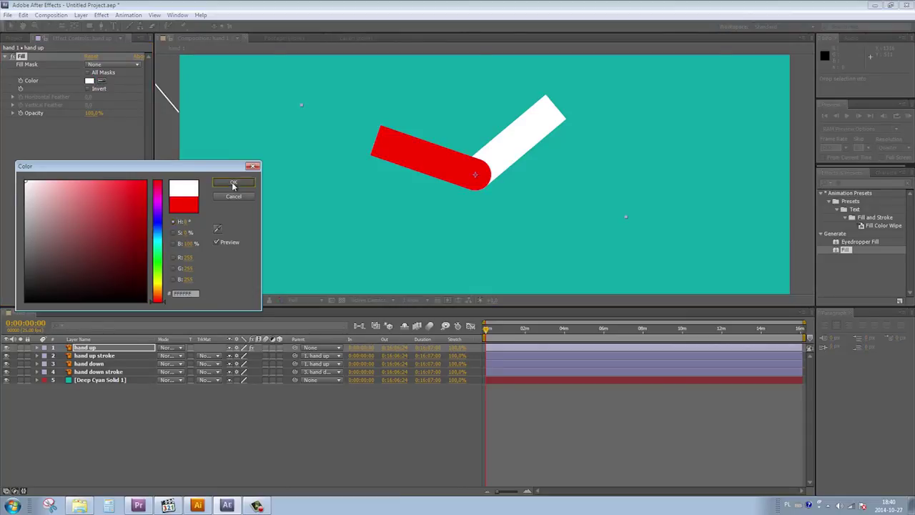
{"action": "left_click", "coordinate": [232, 184]}
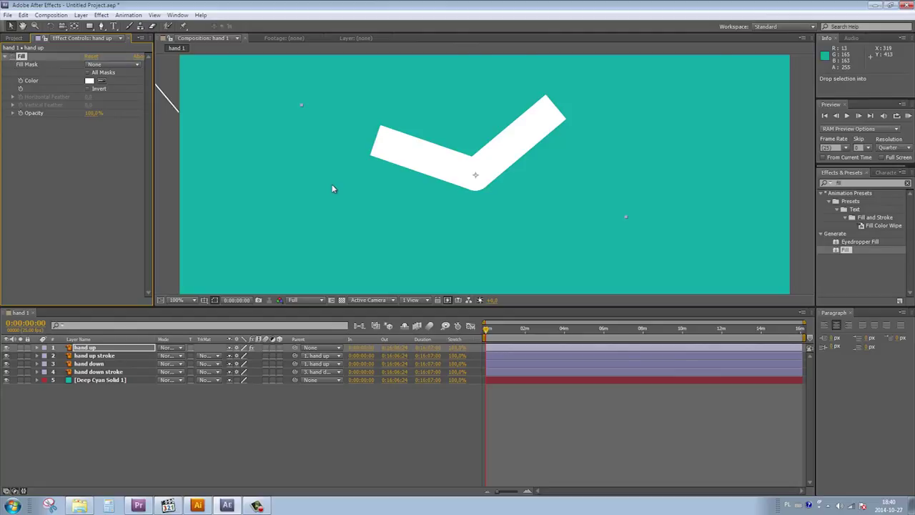
- Examine the elbow edges up close with the hand up layer's Fill effect switched on and off
{"action": "left_click", "coordinate": [408, 196]}
{"action": "key", "text": "period"}
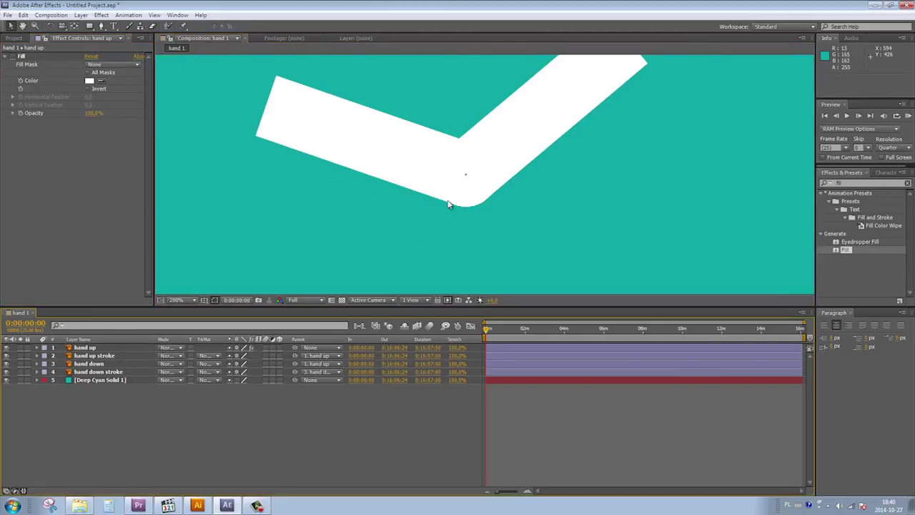
{"action": "key", "text": "period"}
{"action": "left_click", "coordinate": [13, 59]}
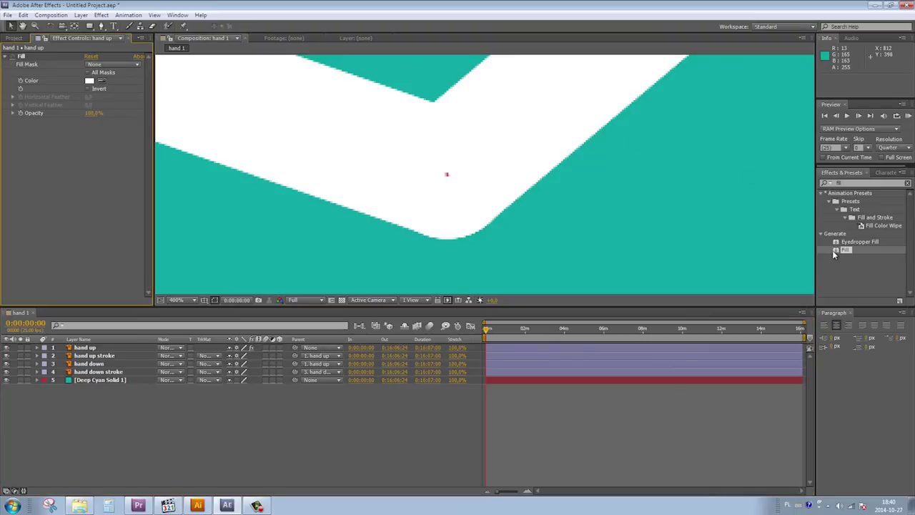
- Replace the hand up layer's Fill effect with a Tint effect that maps both black and white to white
{"action": "left_click_drag", "start_coordinate": [853, 184], "coordinate": [803, 184]}
{"action": "type", "text": "tint"}
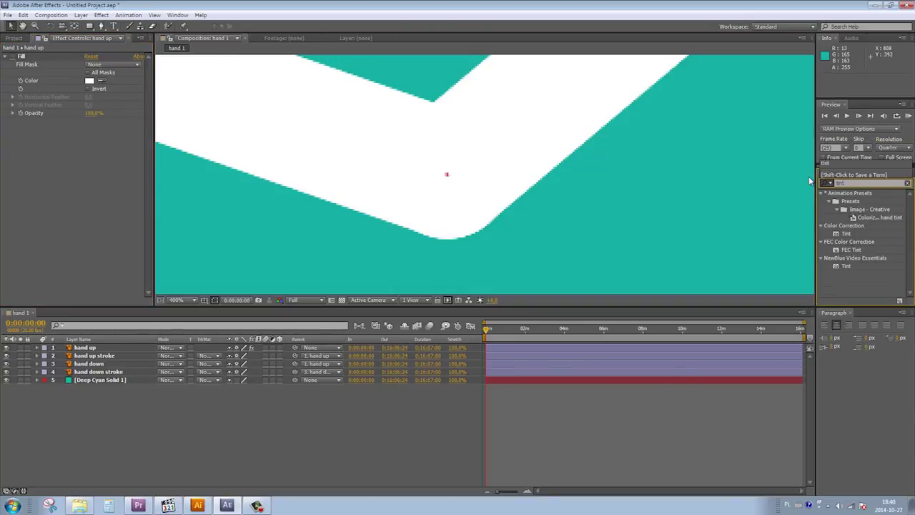
{"action": "left_click_drag", "start_coordinate": [846, 234], "coordinate": [275, 236]}
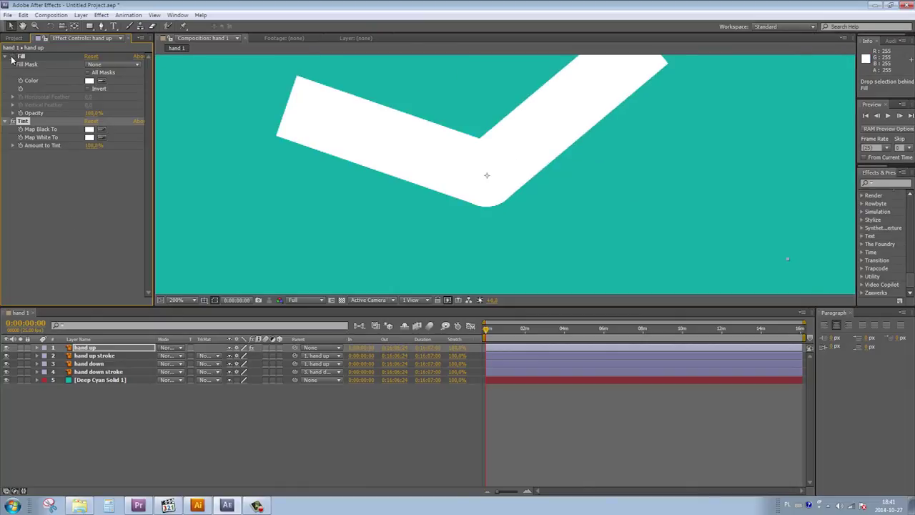
{"action": "left_click", "coordinate": [43, 60]}
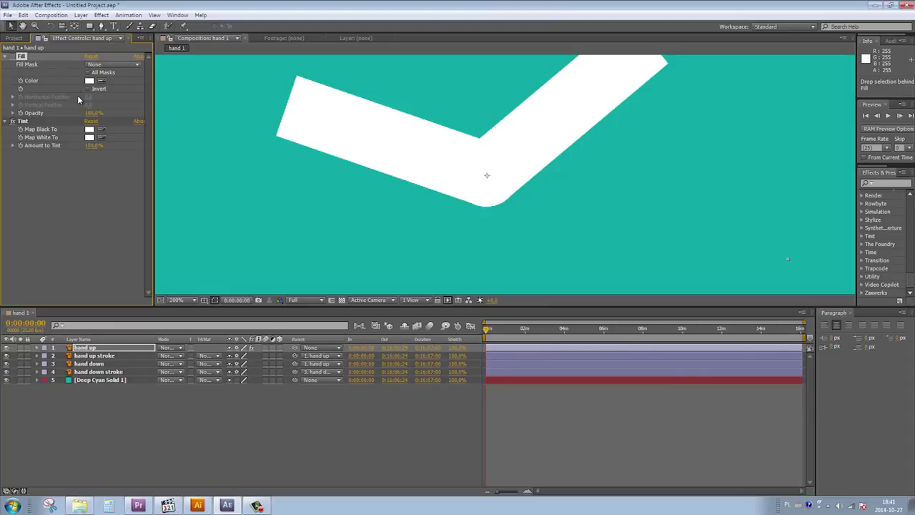
{"action": "key", "text": "Delete"}
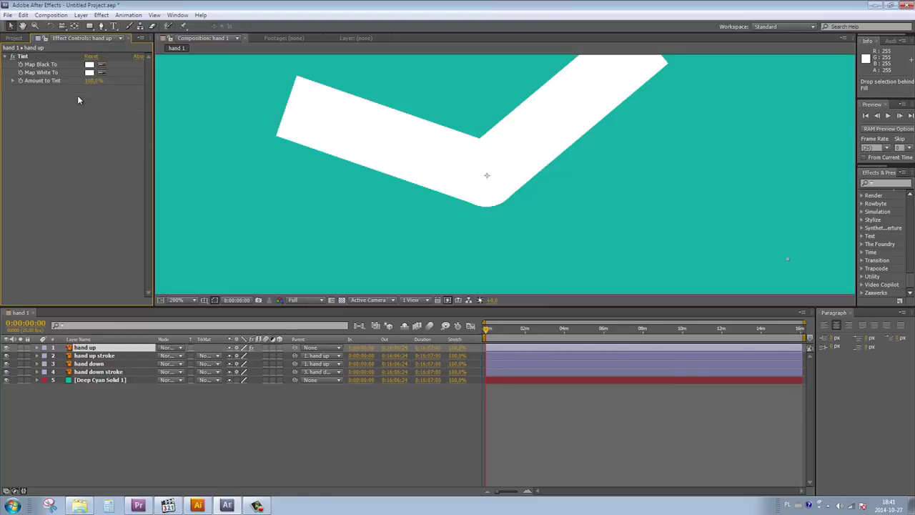
- Copy the Tint effect from the hand up layer onto the hand up stroke layer
{"action": "left_click", "coordinate": [28, 57]}
{"action": "left_click", "coordinate": [93, 355]}
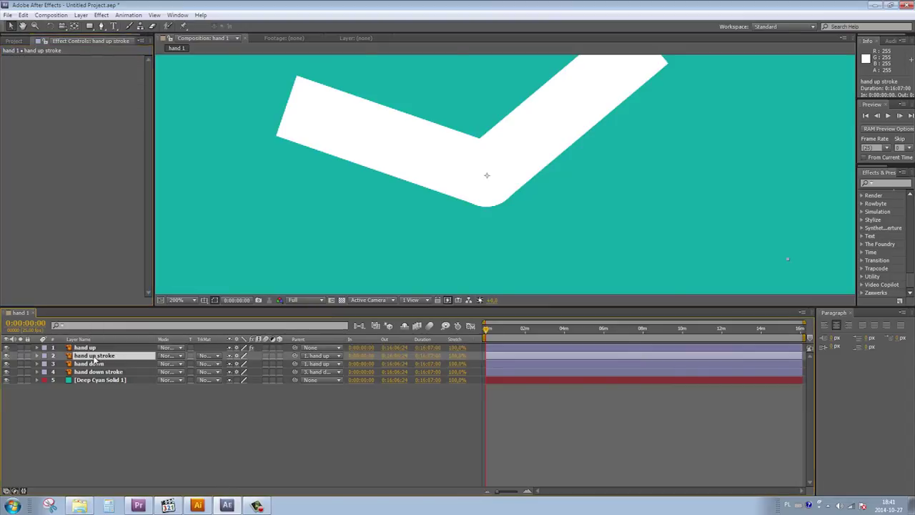
{"action": "key", "text": "ctrl+v"}
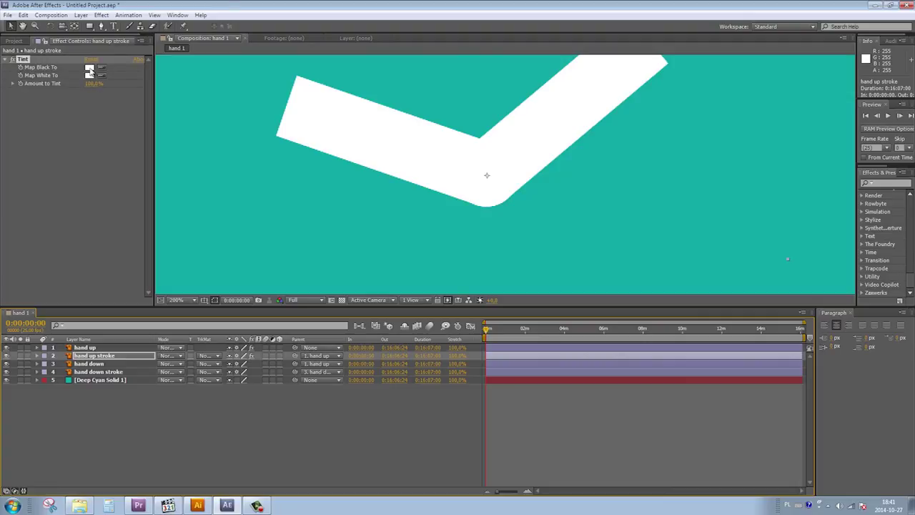
- Set the hand up stroke layer's Tint effect to map both black and white to black
{"action": "left_click", "coordinate": [89, 76]}
{"action": "left_click", "coordinate": [29, 299]}
{"action": "left_click", "coordinate": [233, 184]}
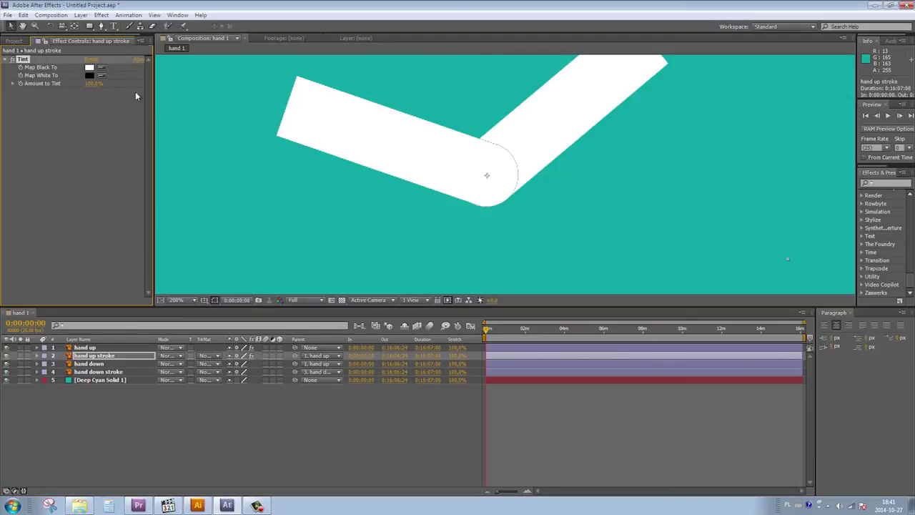
{"action": "left_click", "coordinate": [101, 69]}
{"action": "left_click", "coordinate": [90, 76]}
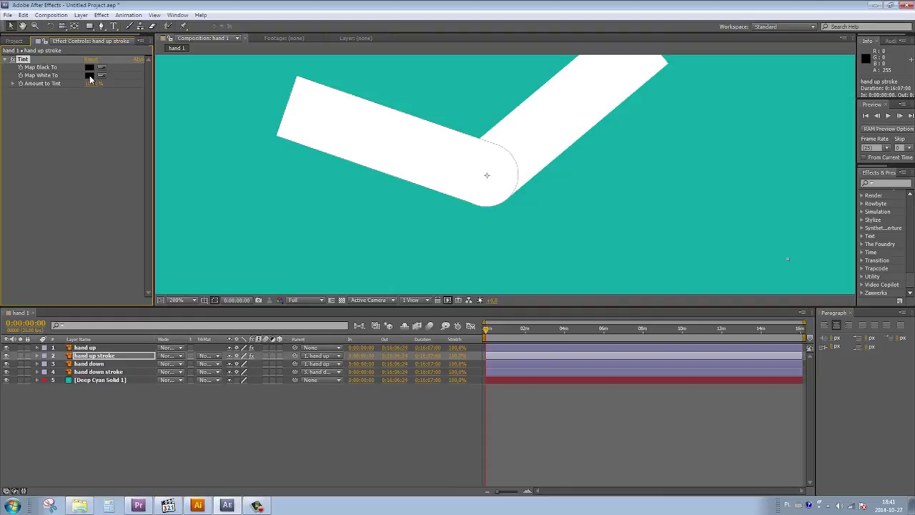
- Apply the Simple Choker effect to the hand up stroke layer with Choke Matte at -4.20, forming a black outline
{"action": "left_click", "coordinate": [93, 356]}
{"action": "left_click", "coordinate": [6, 349]}
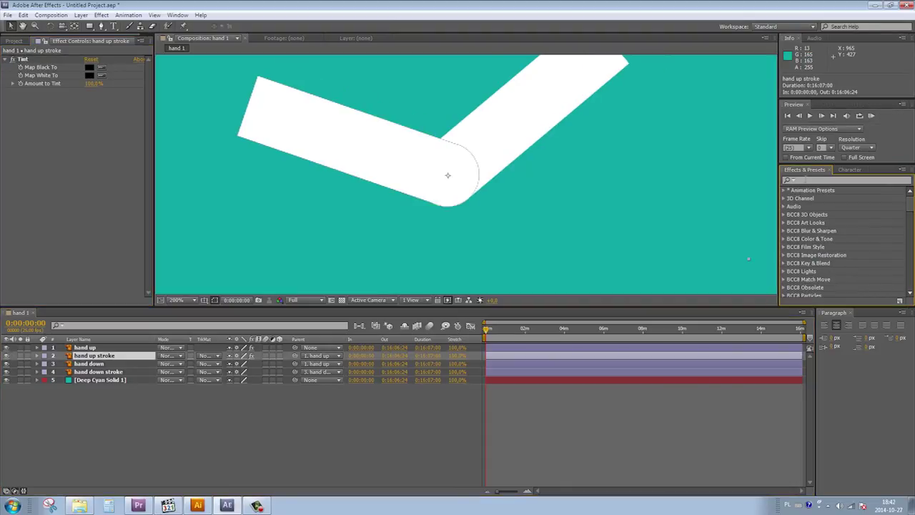
{"action": "left_click", "coordinate": [816, 180]}
{"action": "type", "text": "simple"}
{"action": "left_click_drag", "start_coordinate": [822, 247], "coordinate": [111, 179]}
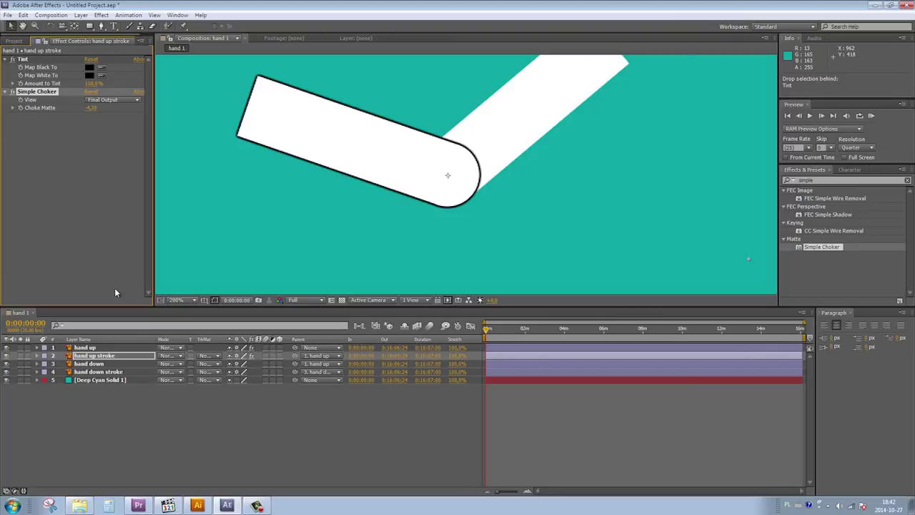
- Draw a closed Pen mask on the hand up stroke layer around the arm's rounded elbow end
{"action": "left_click", "coordinate": [99, 357]}
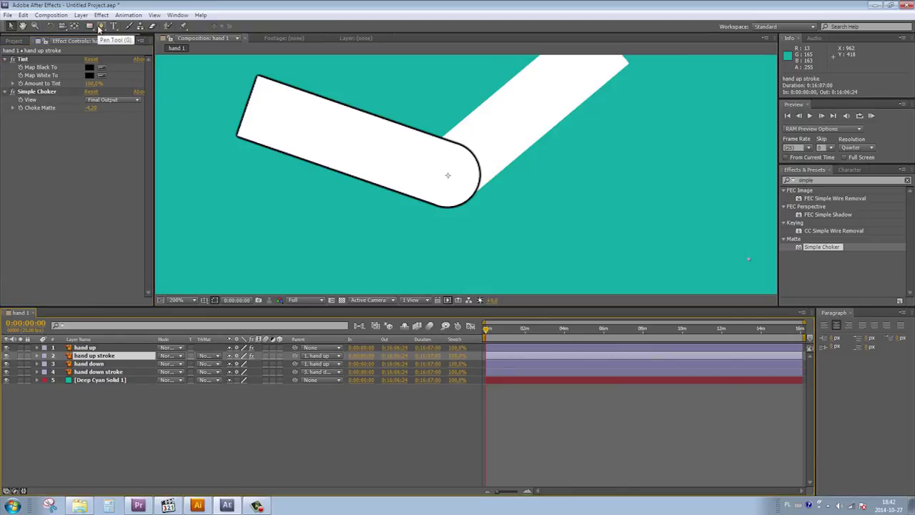
{"action": "left_click", "coordinate": [100, 27]}
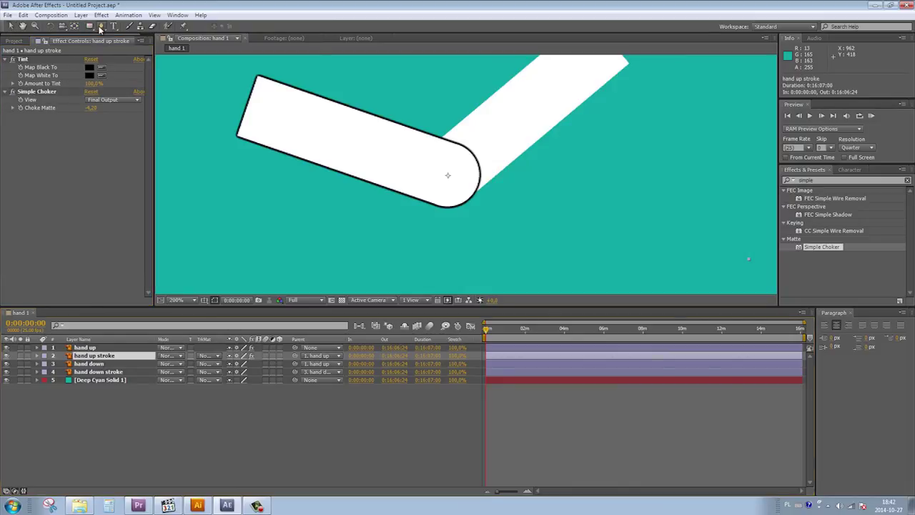
{"action": "left_click", "coordinate": [460, 141]}
{"action": "left_click_drag", "start_coordinate": [430, 192], "coordinate": [444, 217]}
{"action": "left_click", "coordinate": [493, 213]}
{"action": "left_click", "coordinate": [497, 155]}
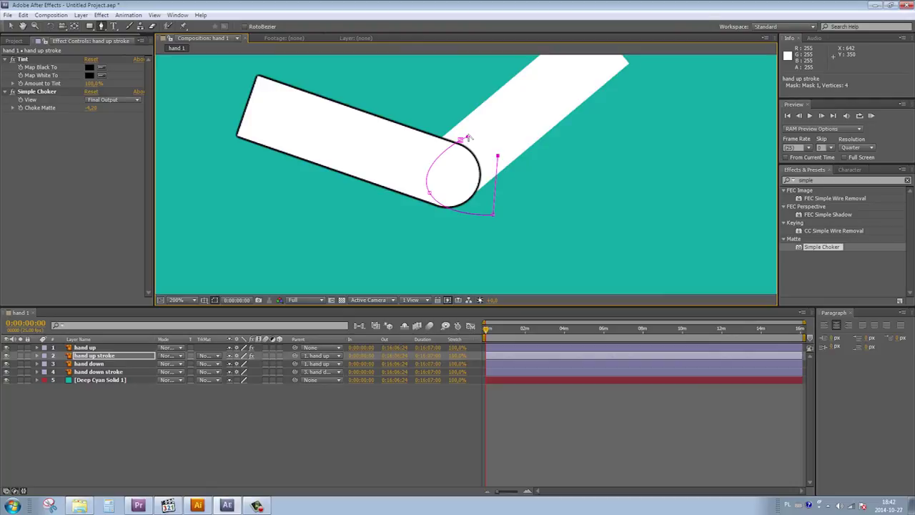
{"action": "left_click_drag", "start_coordinate": [461, 140], "coordinate": [415, 169]}
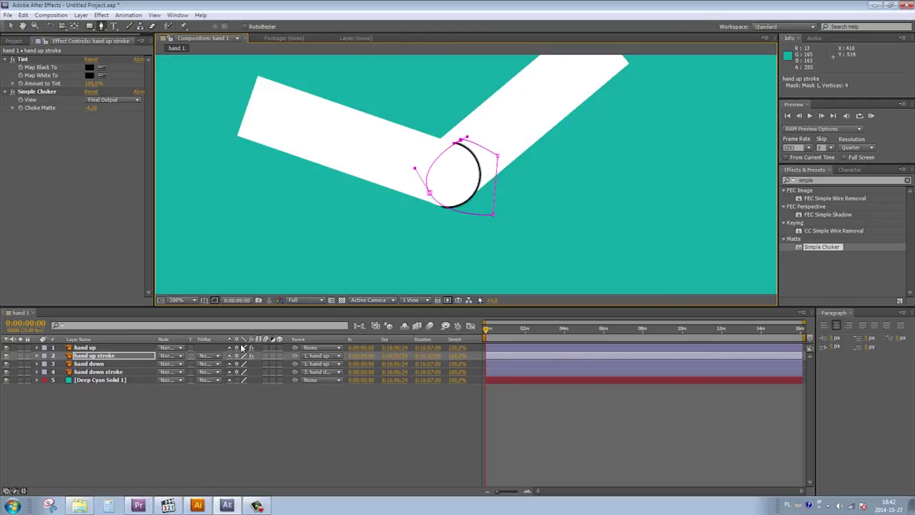
- Invert the hand up stroke mask and adjust its points so the outline is hidden only around the elbow
{"action": "key", "text": "m"}
{"action": "left_click", "coordinate": [262, 363]}
{"action": "key", "text": "v"}
{"action": "left_click_drag", "start_coordinate": [387, 163], "coordinate": [392, 155]}
{"action": "left_click_drag", "start_coordinate": [430, 192], "coordinate": [427, 194]}
{"action": "left_click_drag", "start_coordinate": [454, 143], "coordinate": [376, 163]}
{"action": "left_click_drag", "start_coordinate": [426, 194], "coordinate": [426, 196]}
{"action": "left_click_drag", "start_coordinate": [461, 140], "coordinate": [456, 141]}
{"action": "left_click", "coordinate": [289, 339]}
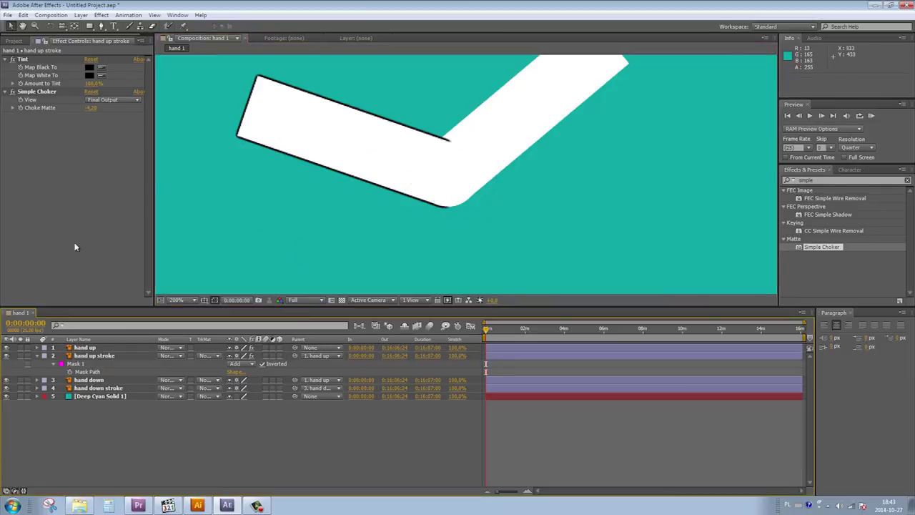
- Copy the Tint and Simple Choker effects from the hand up stroke layer onto the hand down stroke layer
{"action": "left_click", "coordinate": [44, 93]}
{"action": "left_click", "coordinate": [27, 60], "text": "ctrl"}
{"action": "key", "text": "ctrl+c"}
{"action": "left_click", "coordinate": [107, 388]}
{"action": "key", "text": "ctrl+v"}
- Reveal the Rotation property of the hand up and hand down layers and rotate hand down to test the elbow bend
{"action": "scroll", "coordinate": [378, 128], "scroll_direction": "down", "scroll_amount": 1}
{"action": "left_click", "coordinate": [105, 348]}
{"action": "key", "text": "r"}
{"action": "left_click", "coordinate": [37, 363]}
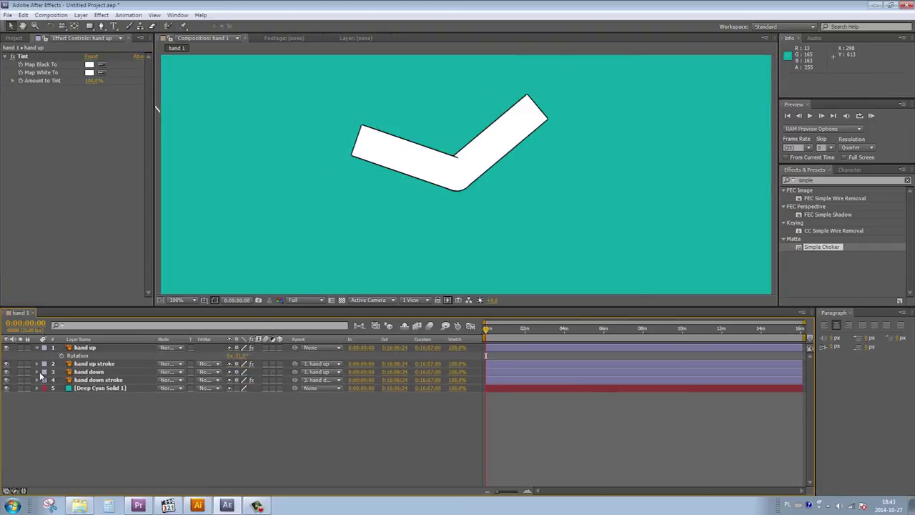
{"action": "left_click", "coordinate": [58, 373]}
{"action": "key", "text": "r"}
{"action": "mouse_move", "coordinate": [250, 381]}
{"action": "left_mouse_down"}
{"action": "mouse_move", "coordinate": [266, 378]}
{"action": "mouse_move", "coordinate": [245, 379]}
{"action": "left_mouse_up"}
- Refine the hand up stroke layer's mask points at the inner elbow while rotating the hand down layer to check the bend
{"action": "left_click", "coordinate": [126, 365]}
{"action": "scroll", "coordinate": [420, 169], "scroll_direction": "up", "scroll_amount": 1}
{"action": "mouse_move", "coordinate": [420, 166]}
{"action": "left_mouse_down"}
{"action": "mouse_move", "coordinate": [413, 164]}
{"action": "mouse_move", "coordinate": [415, 221]}
{"action": "mouse_move", "coordinate": [443, 200]}
{"action": "left_mouse_up"}
{"action": "left_click_drag", "start_coordinate": [250, 381], "coordinate": [242, 381]}
{"action": "left_click", "coordinate": [102, 363]}
{"action": "left_click_drag", "start_coordinate": [414, 166], "coordinate": [419, 167]}
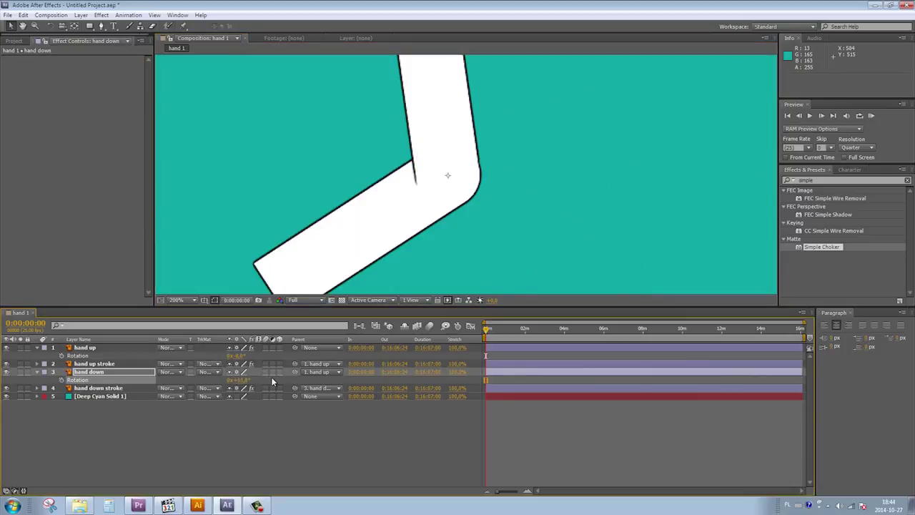